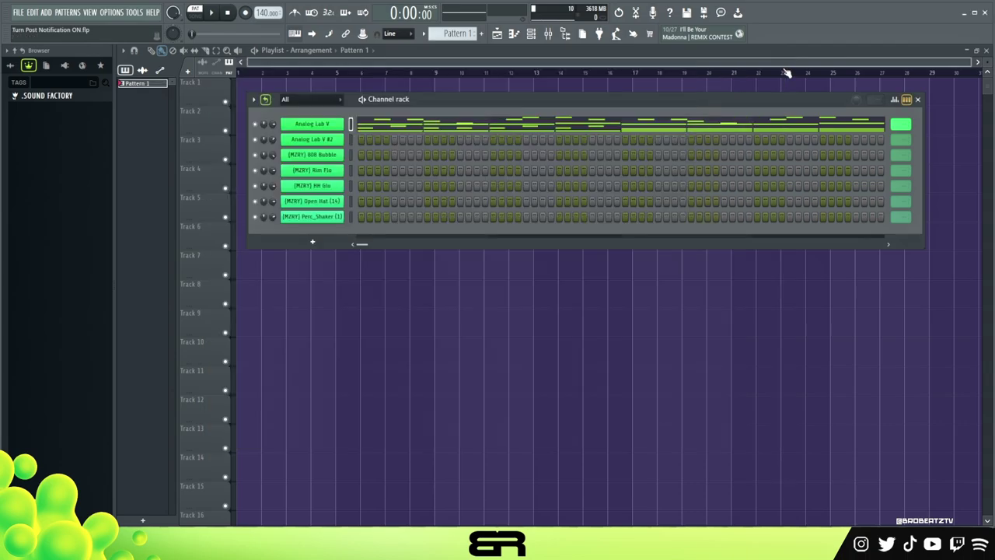
Open the Analog Lab V channel in the piano roll and play its melody from the start
left_click(780, 67)
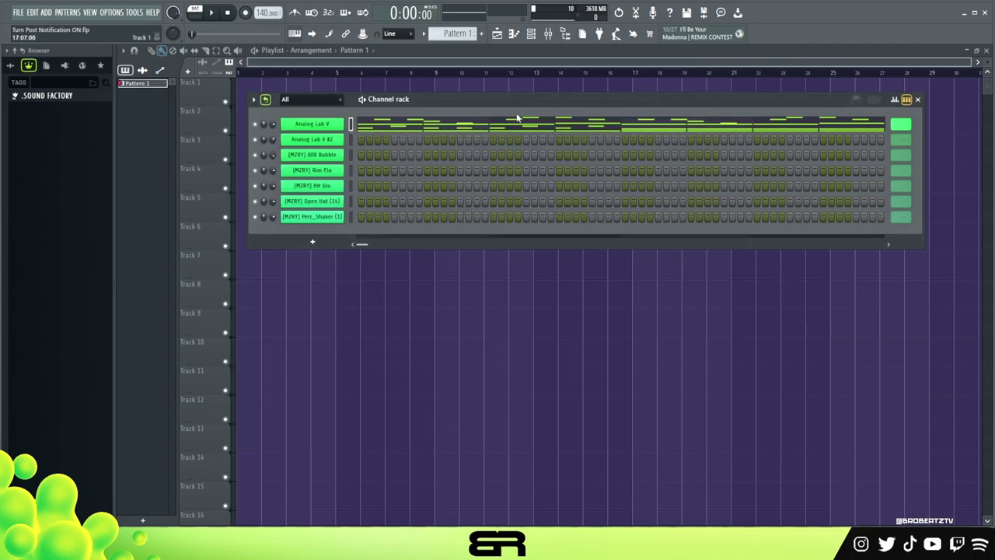
left_click(476, 129)
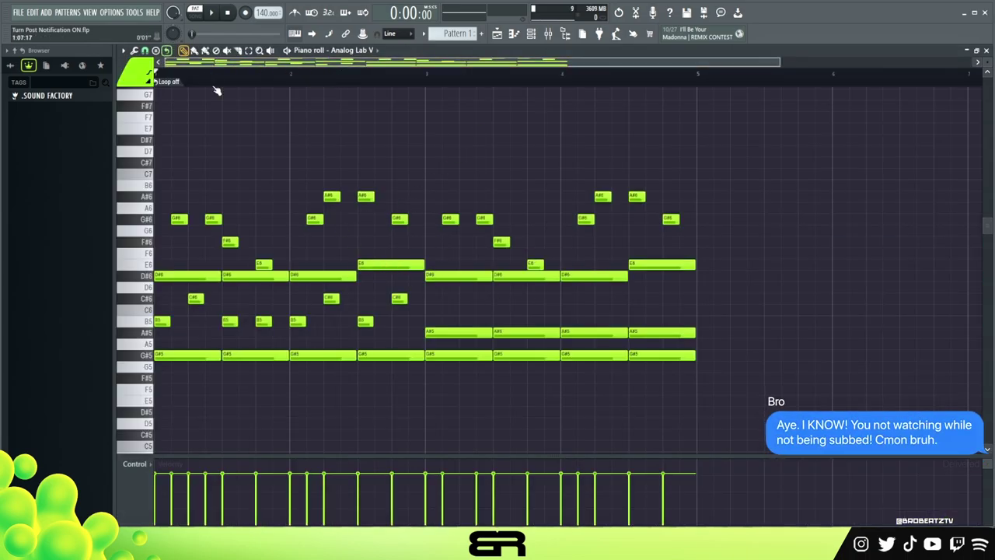
key("space")
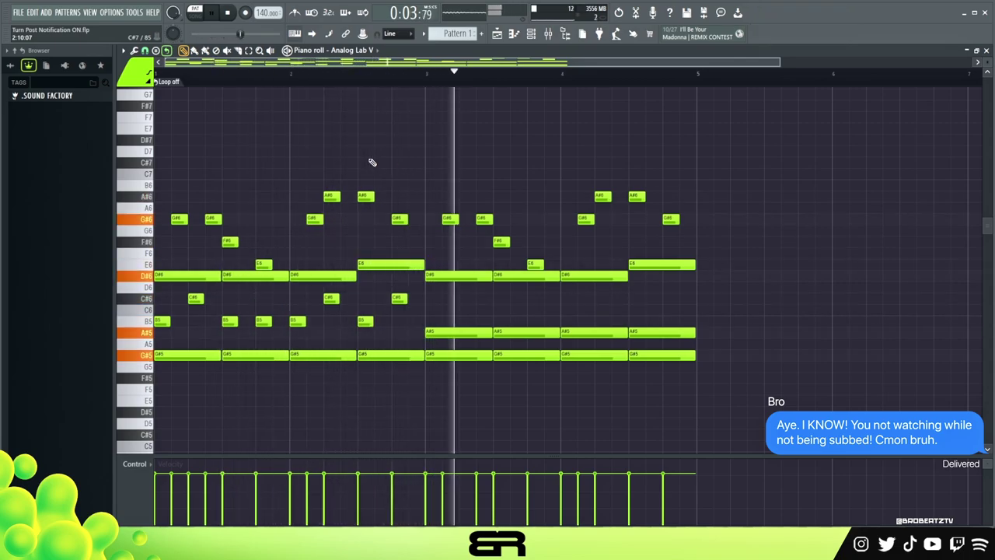
key("space")
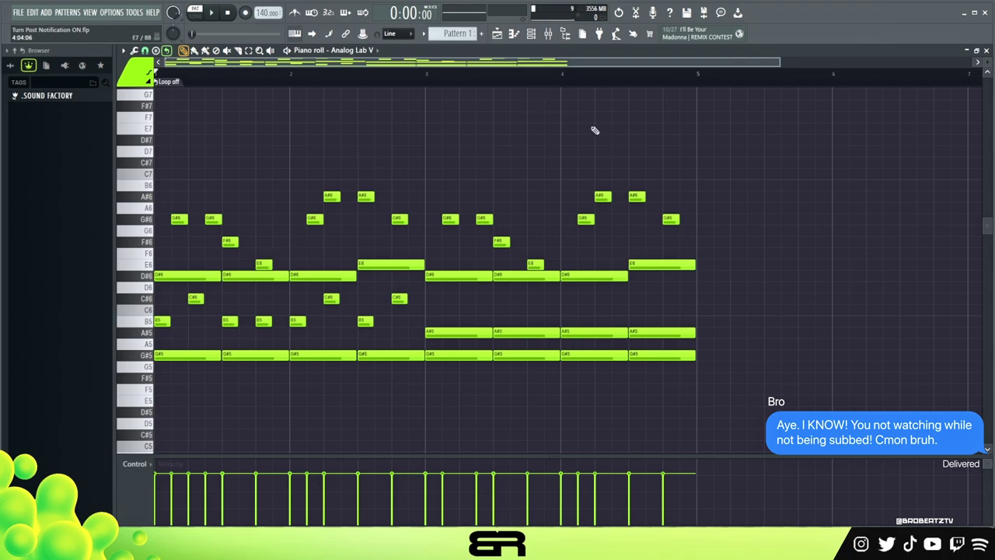
Add the G# Minor scale from the Midi Scales v1 helpers to the channel rack and return to the Analog Lab V notes
left_click(532, 35)
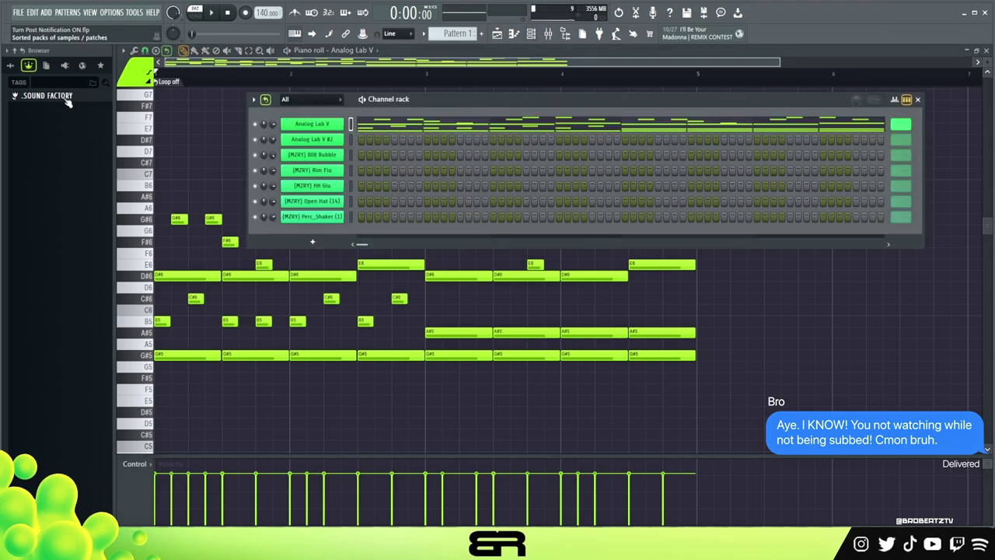
left_click(66, 96)
left_click(64, 107)
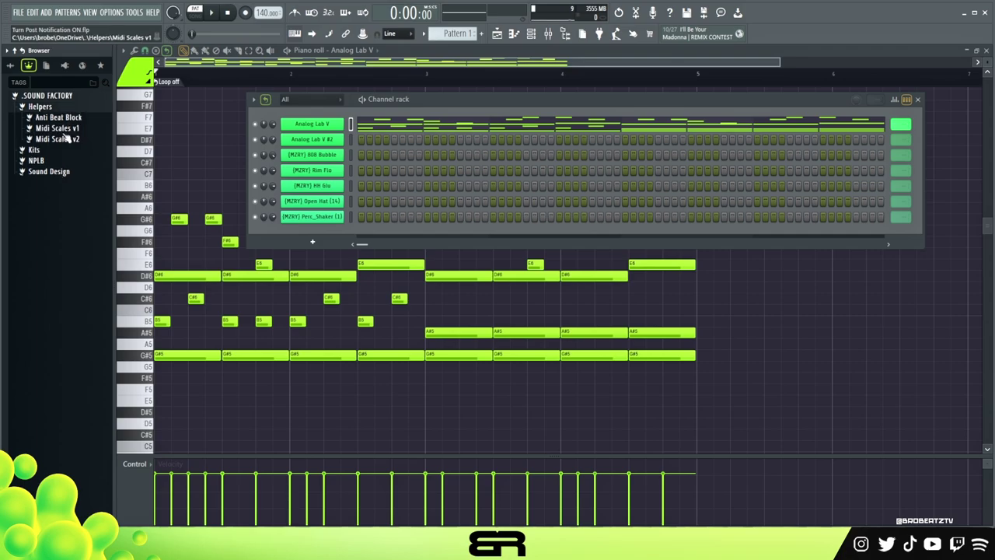
left_click(67, 128)
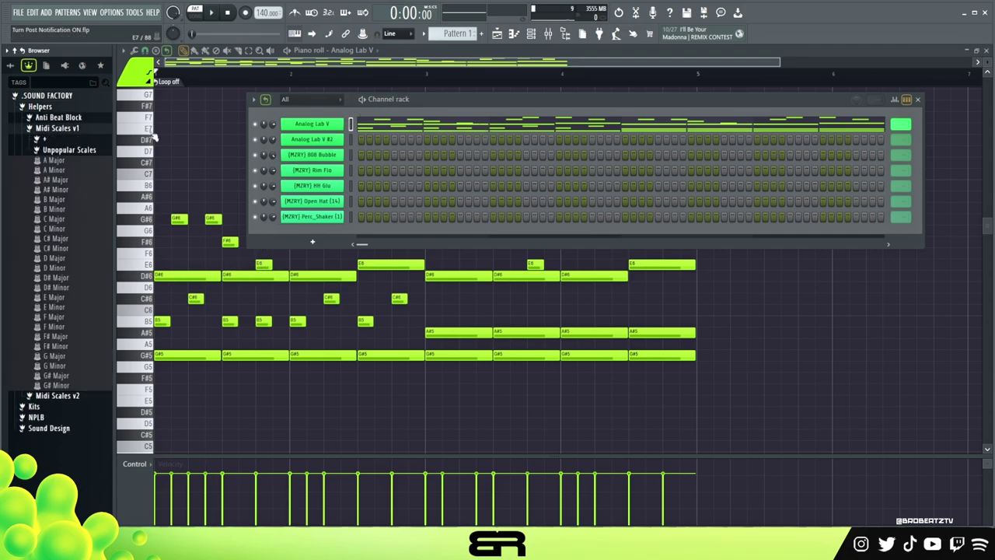
left_click_drag(56, 386, 330, 117)
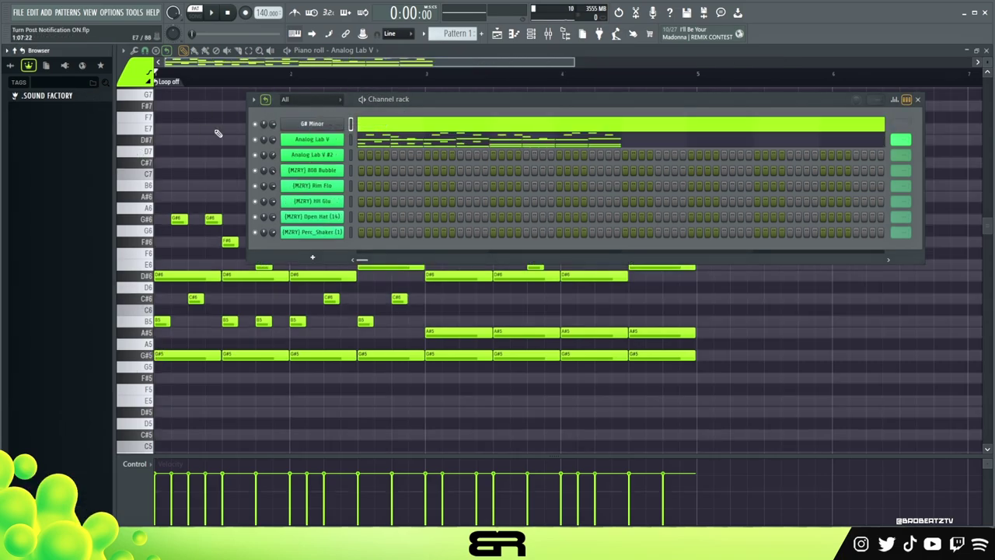
right_click(222, 146)
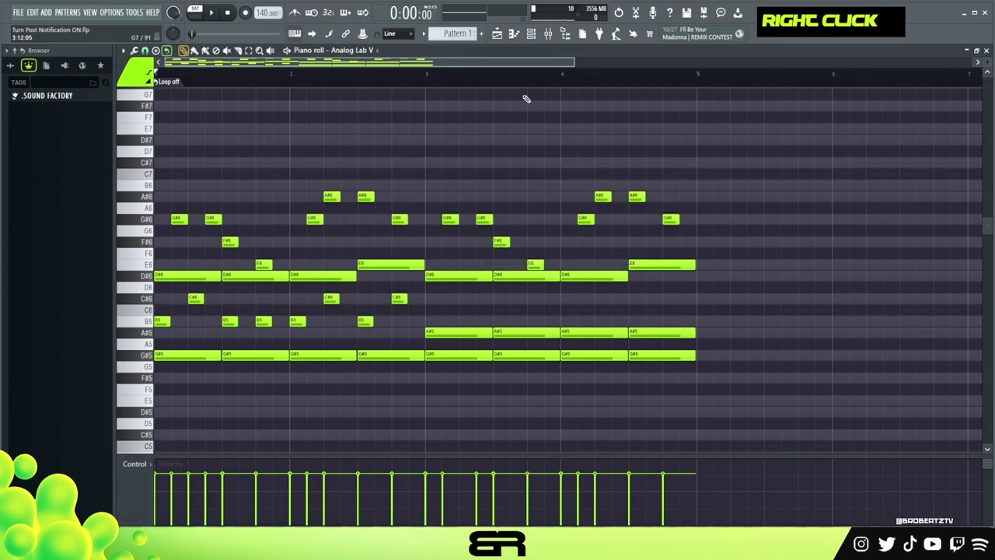
left_click_drag(577, 61, 458, 63)
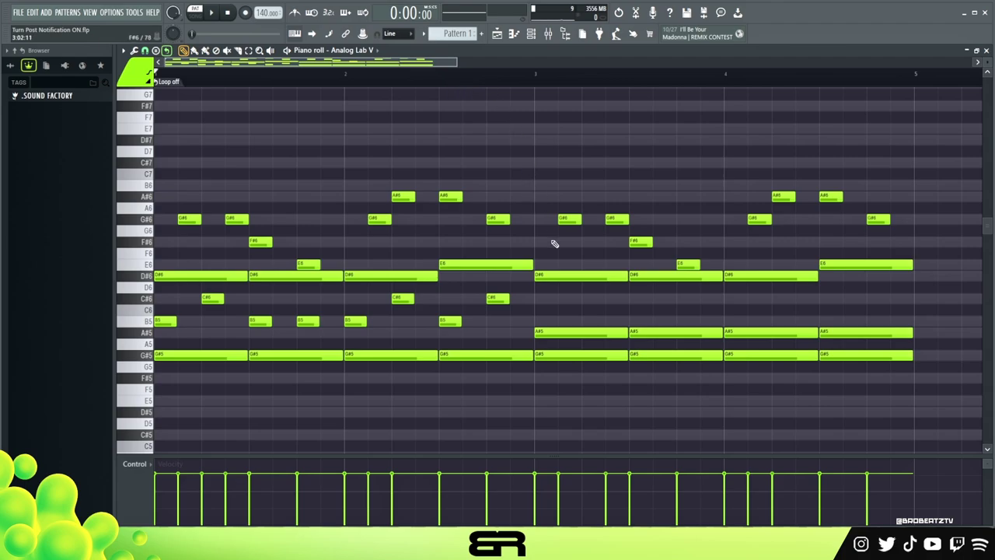
left_click_drag(551, 147, 910, 394, "ctrl")
right_click(910, 394, "ctrl")
left_click_drag(197, 269, 258, 351)
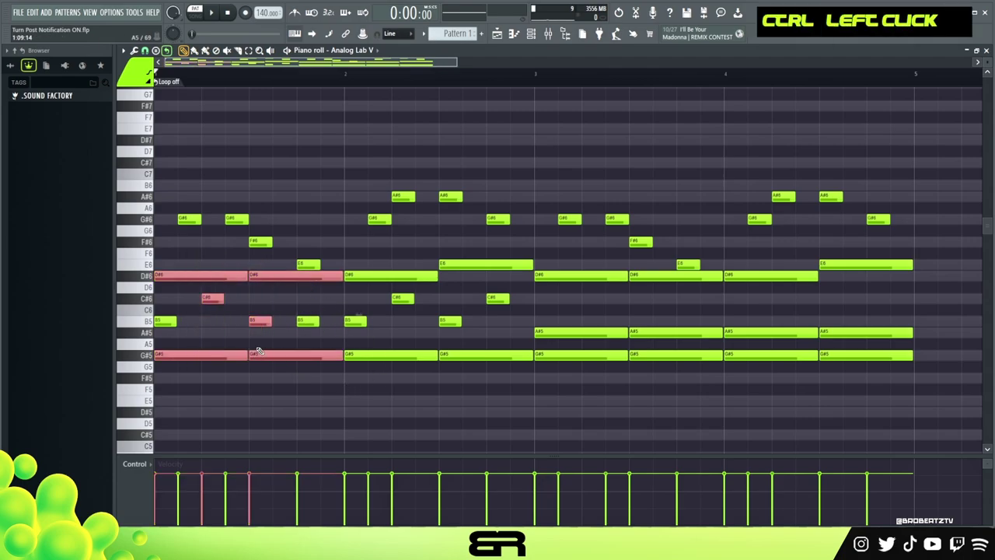
right_click(337, 407)
left_click(170, 274, "ctrl")
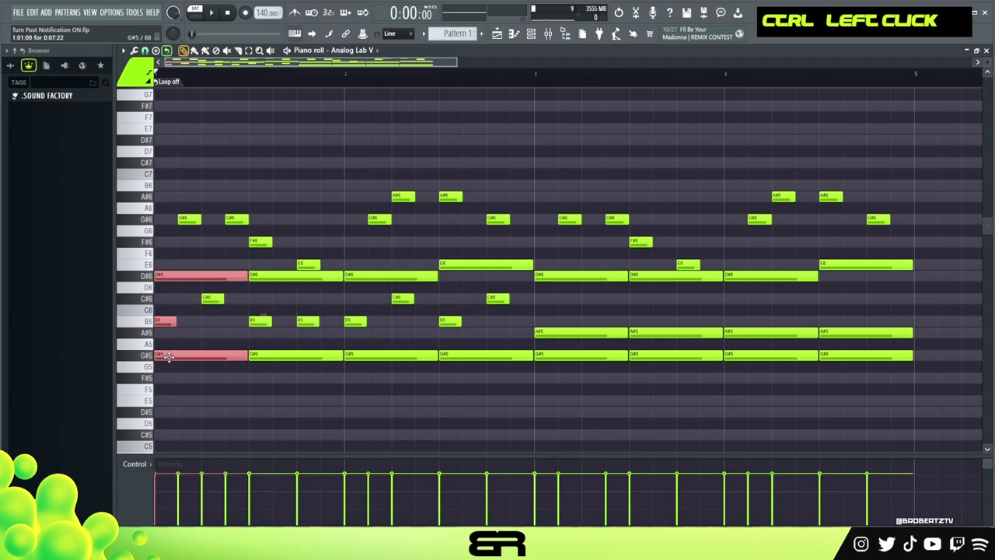
left_click(159, 322, "ctrl")
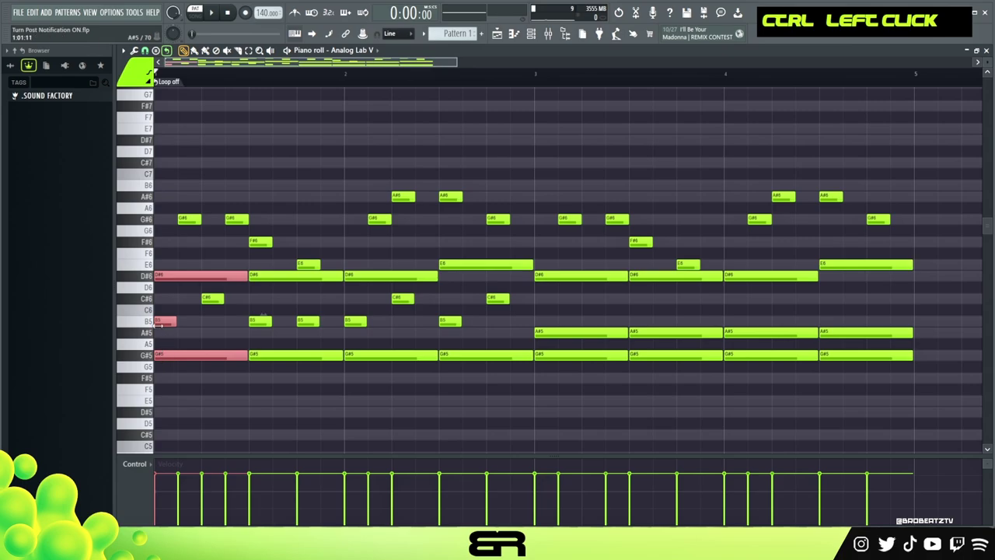
Delete the short B5 and C#6 notes after the first chord in bars 1 and 2
right_click(207, 337)
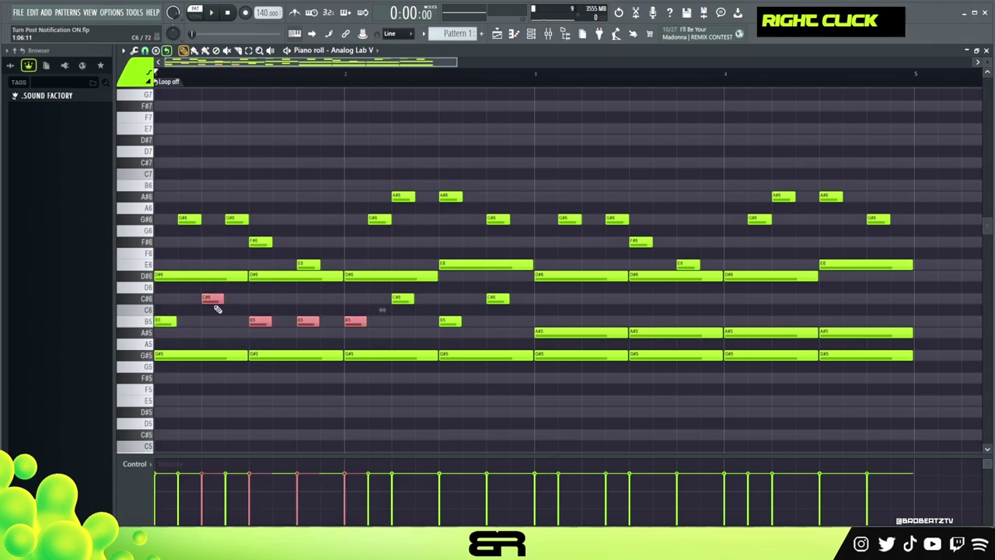
left_click_drag(195, 283, 507, 327)
key("Delete")
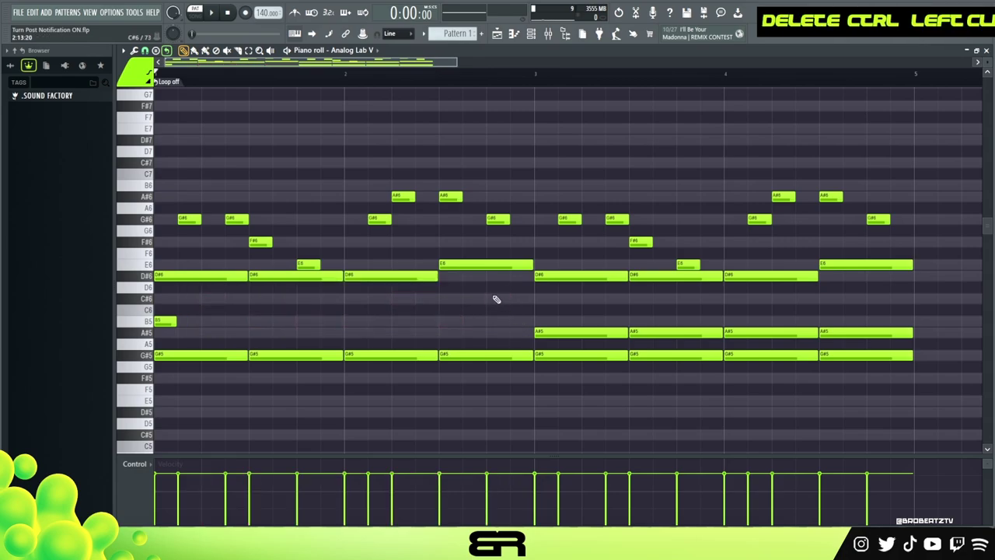
Lengthen the opening B5 note to half a bar and lower the long E6 note in bar 2 to D#6
left_click_drag(173, 325, 248, 332)
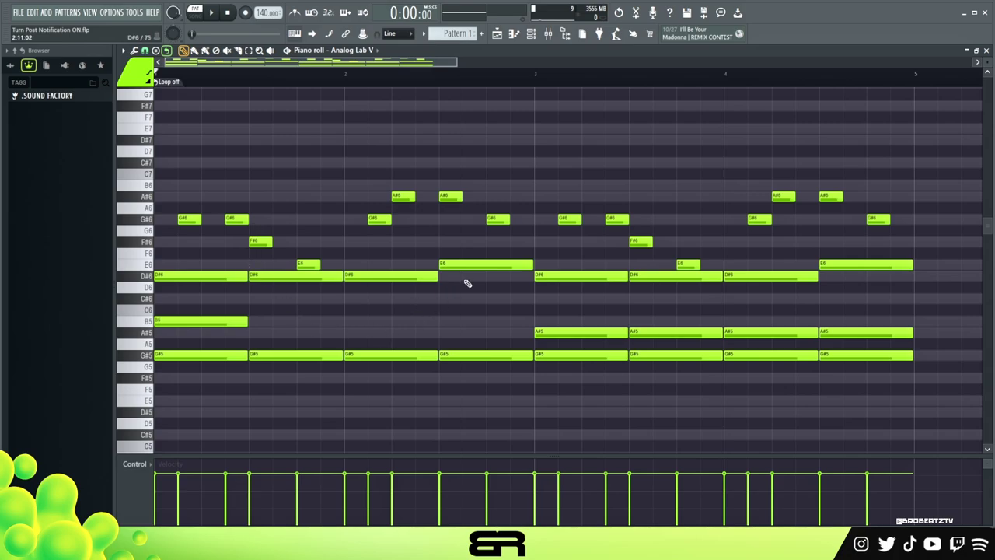
left_click_drag(473, 266, 473, 278)
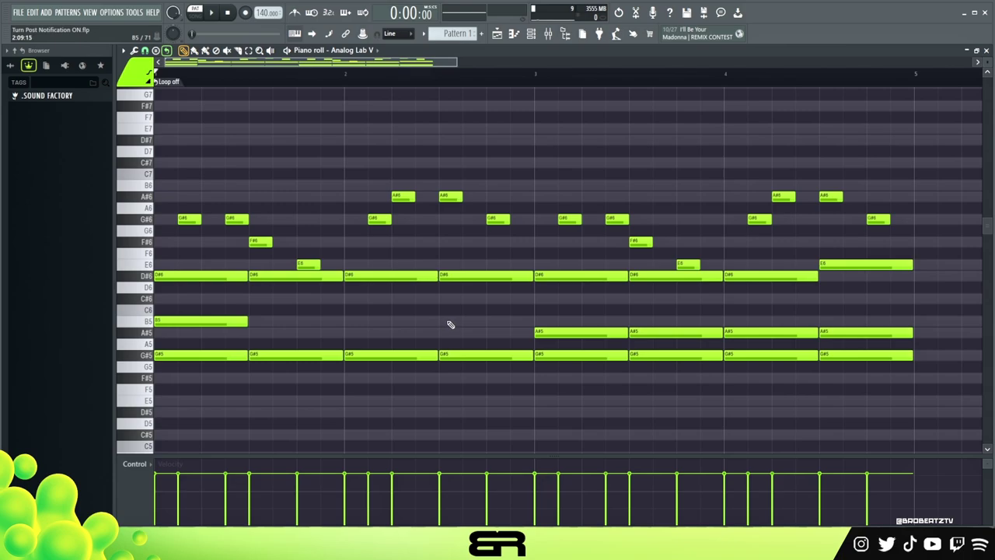
left_click_drag(257, 237, 362, 278)
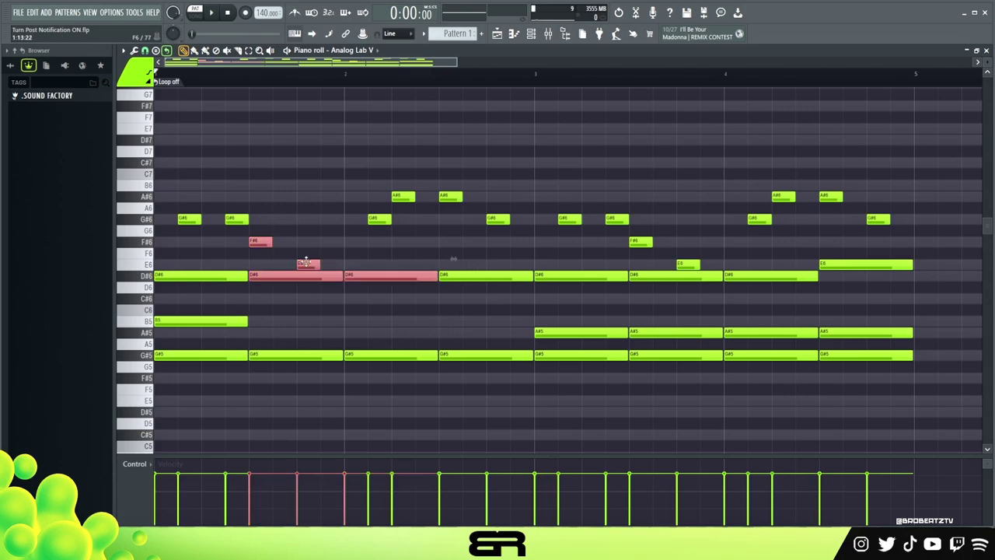
left_click_drag(913, 71, 263, 83)
double_click(801, 78)
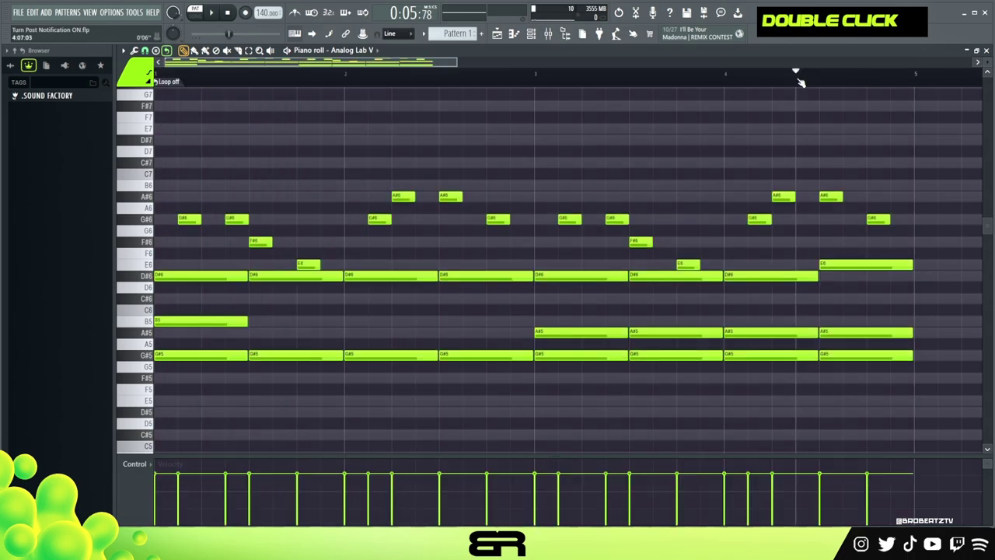
mouse_move(536, 73)
left_mouse_down()
mouse_move(723, 101)
mouse_move(913, 97)
left_mouse_up()
double_click(750, 78)
left_click(371, 81)
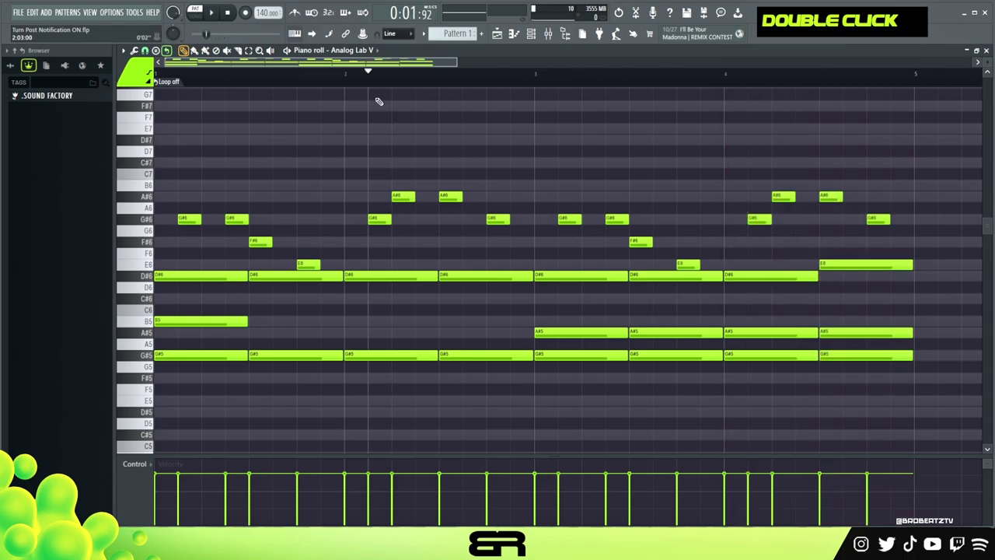
left_click_drag(567, 260, 586, 371, "ctrl")
right_click(612, 398)
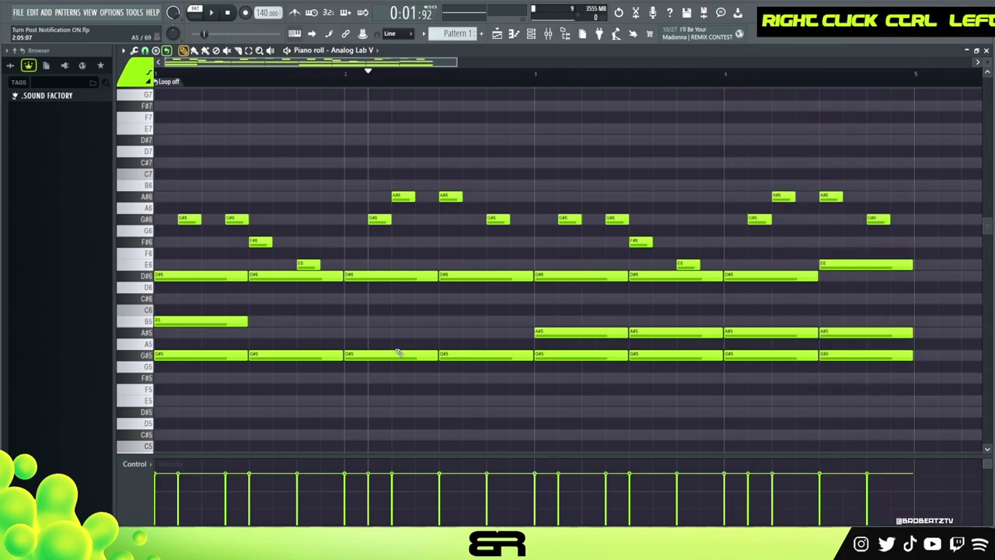
Replace the other three half-bar chords in bars 1 and 2 with copies of the opening G#5, B5, D#6 chord
right_click(303, 355)
right_click(374, 356)
right_click(397, 276)
right_click(459, 276)
right_click(479, 355)
right_click(278, 278)
left_click_drag(272, 269, 467, 360, "ctrl")
right_click(471, 363)
Play the pattern from the second half of bar 1 to hear the repeated G#5, B5, D#6 chords under the melody
left_click(302, 82)
key("space")
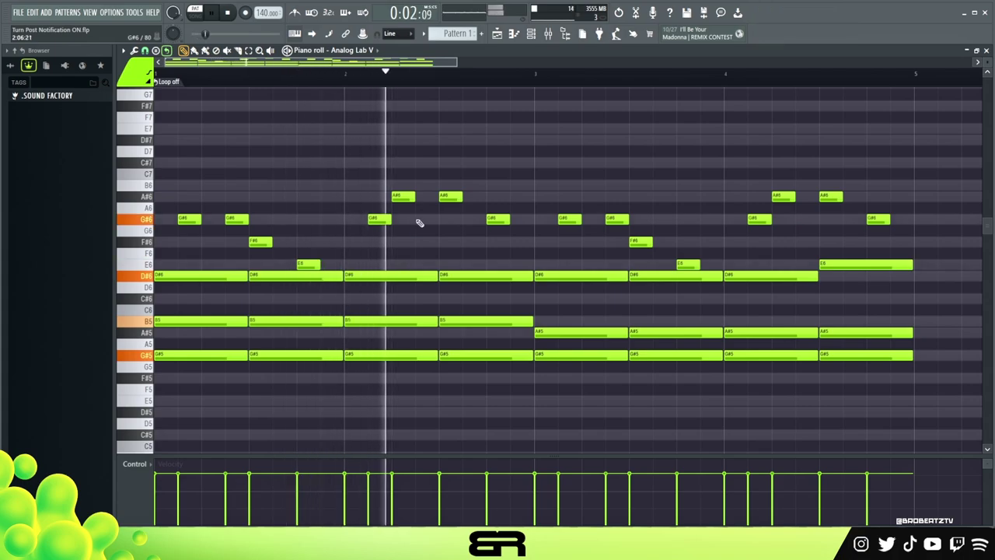
key("space")
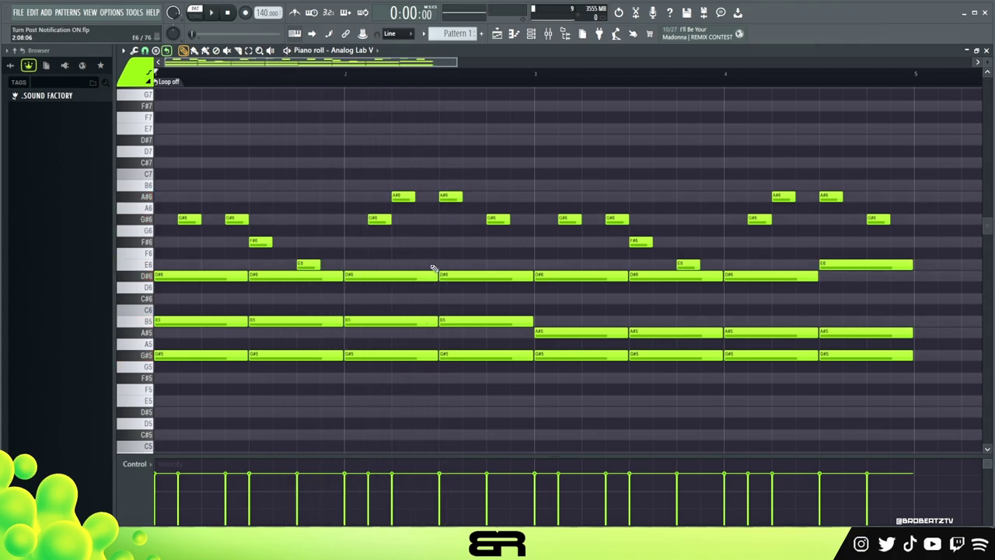
left_click_drag(466, 235, 401, 187)
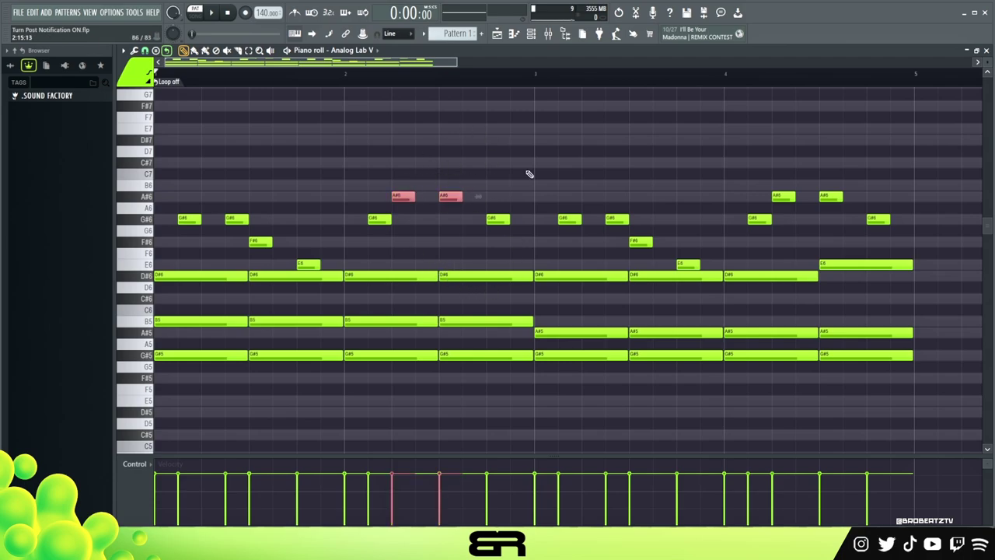
right_click(530, 170)
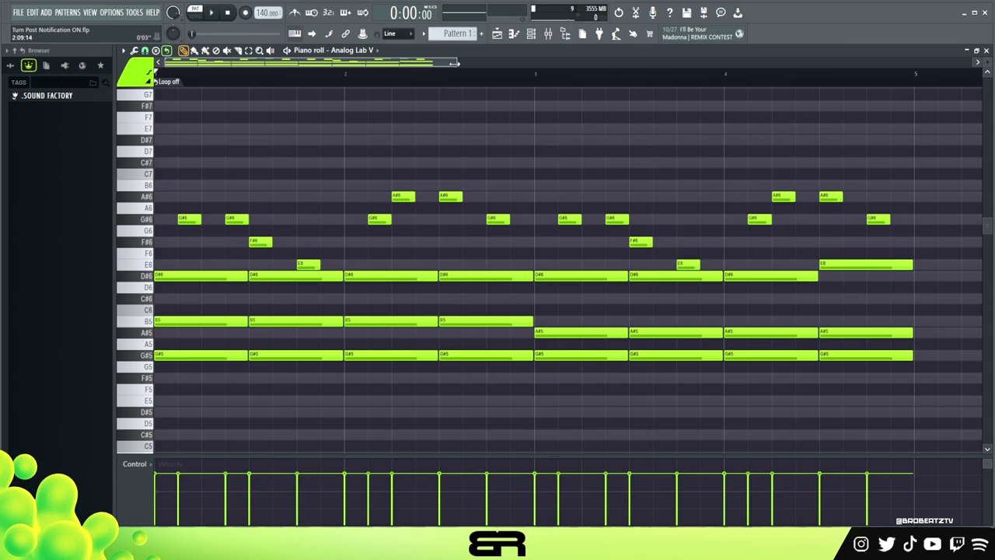
Copy the two G#5 root notes in bar 3 down to E5 and delete the original G#5 notes
left_click_drag(454, 63, 495, 63)
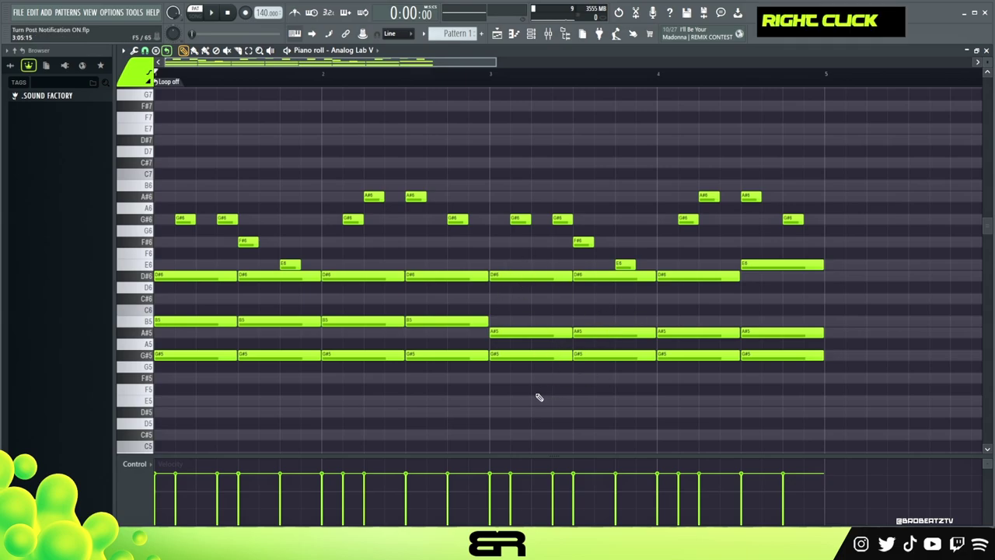
left_click_drag(576, 313, 685, 371, "ctrl")
left_click(621, 400, "ctrl")
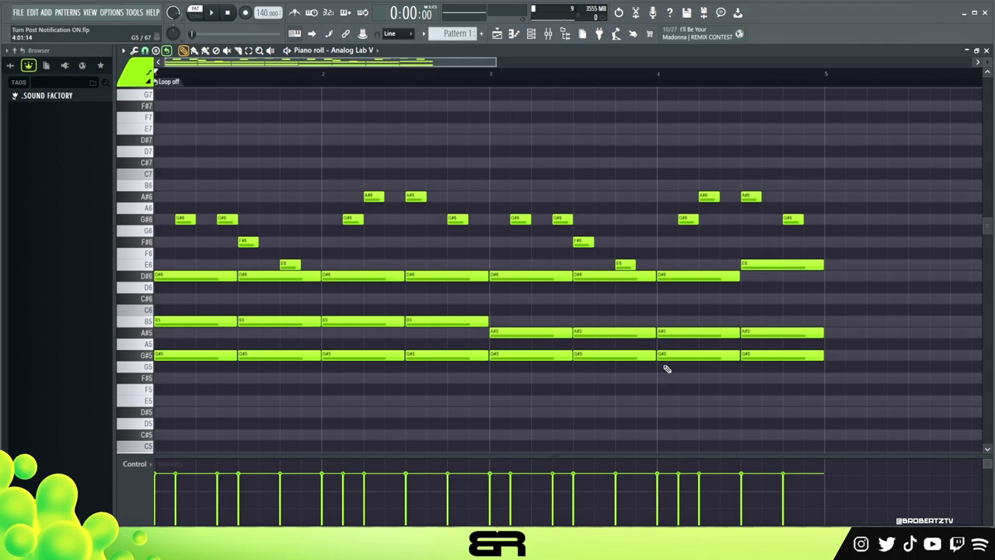
left_click_drag(523, 346, 594, 370)
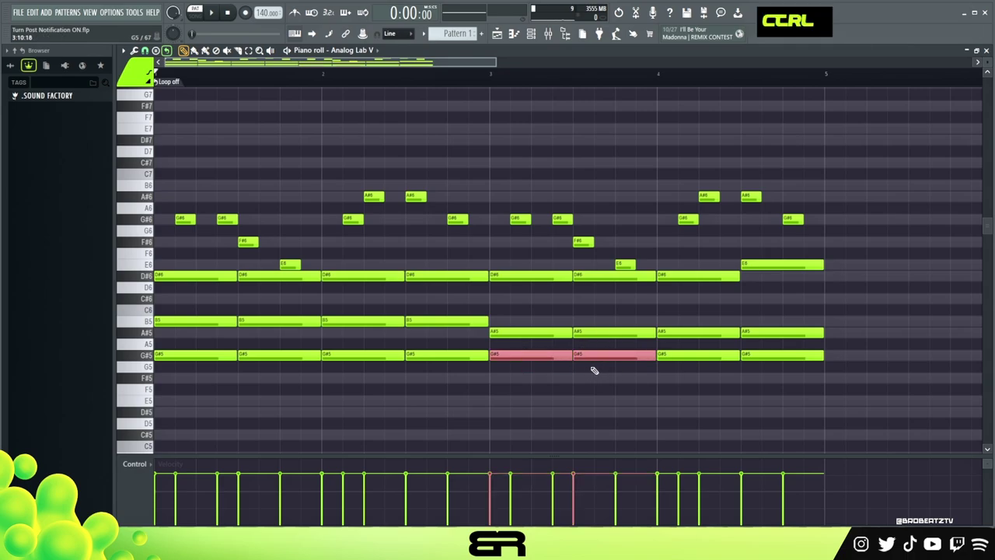
mouse_move(519, 357)
left_mouse_down("shift")
mouse_move(534, 360)
mouse_move(521, 405)
left_mouse_up("shift")
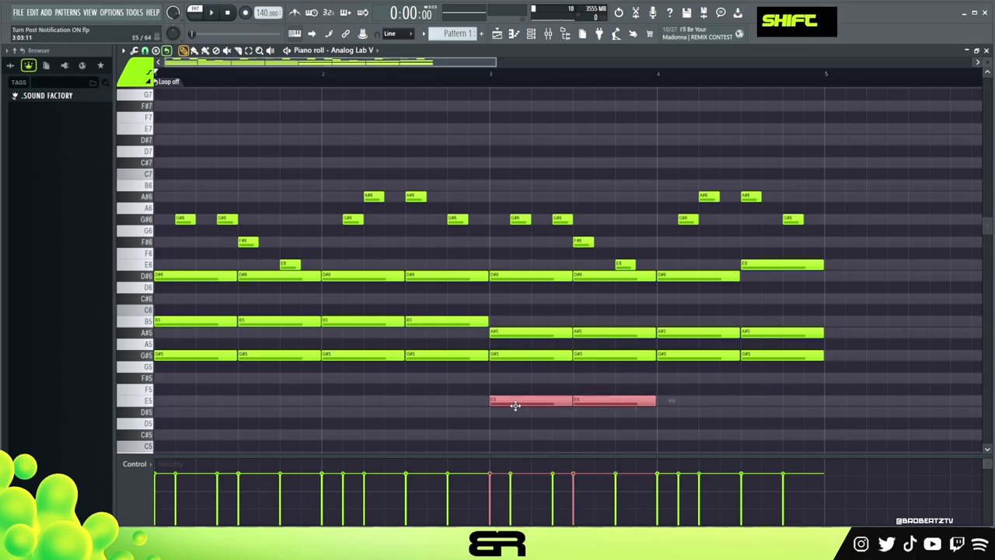
left_click(521, 378, "ctrl")
right_click(527, 356)
right_click(598, 356)
Play from the middle of bar 2 to hear the transition into the bar 3 chord with the E5 root
left_click(404, 80)
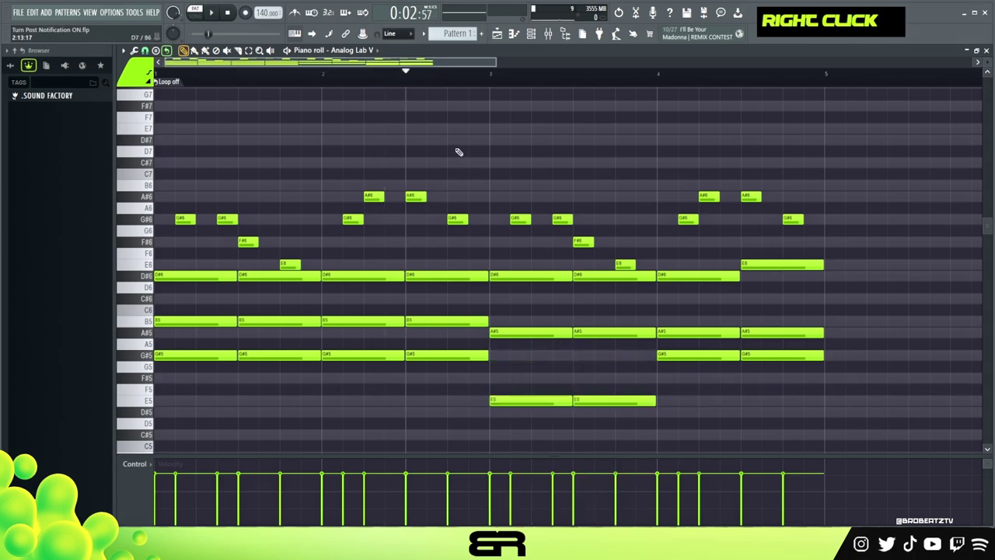
key("space")
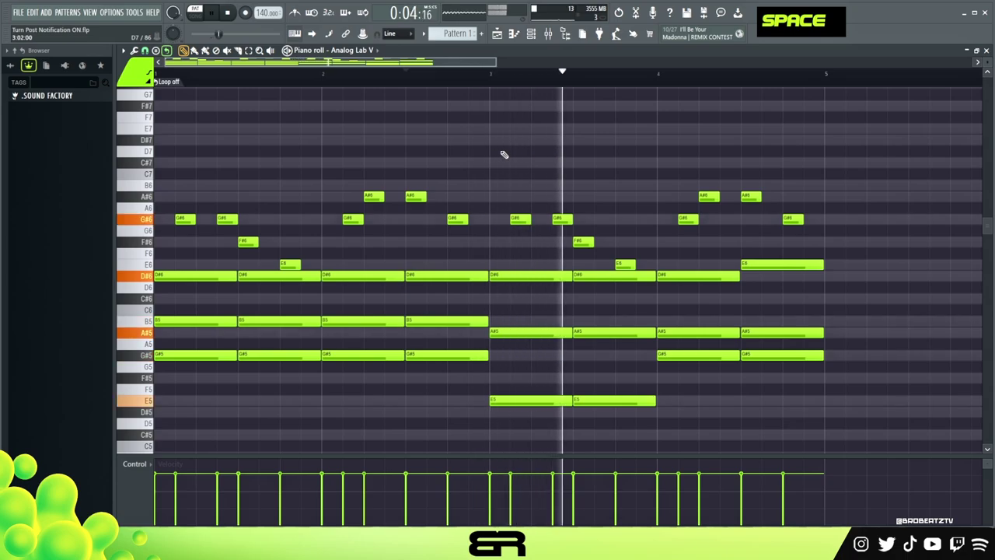
key("space")
key("space")
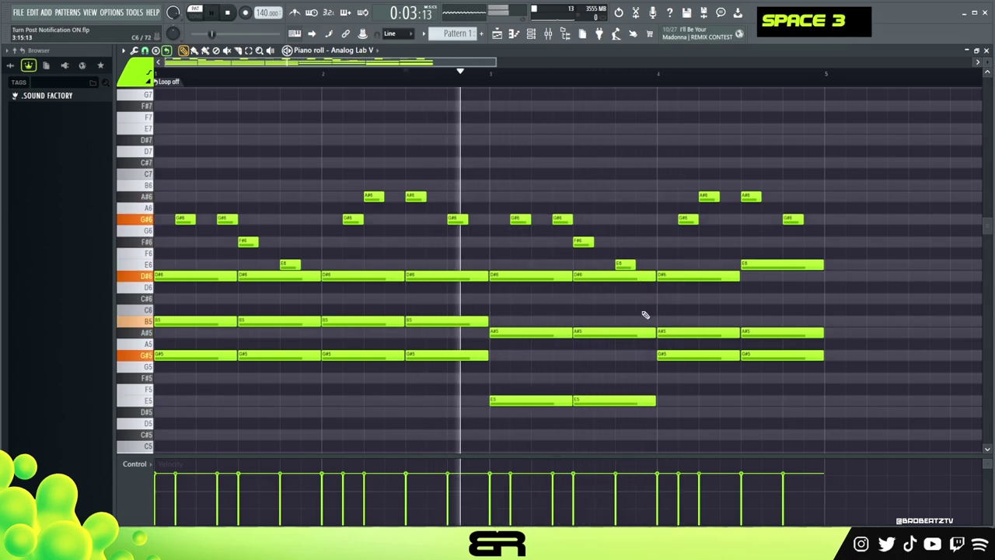
key("space")
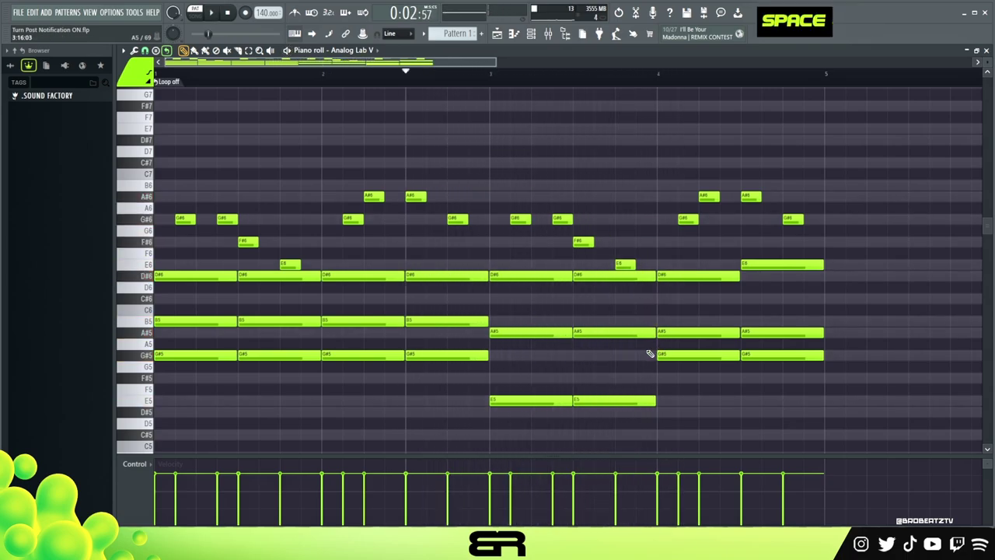
Lower the two G#5 root notes in bar 4 to F#5 and play back the chord progression
left_click_drag(645, 338, 788, 370)
left_click_drag(722, 360, 720, 383)
right_click(608, 380)
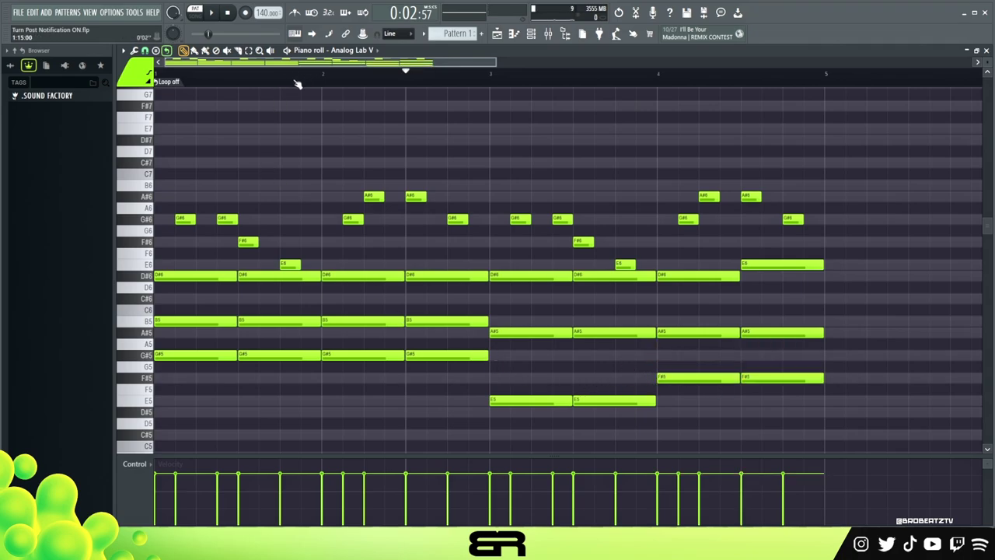
key("space")
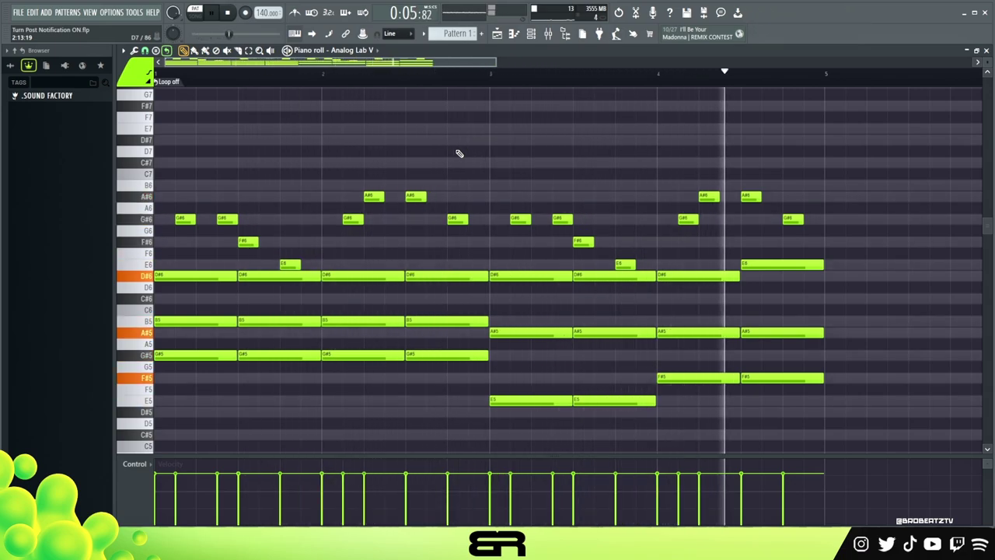
Stop playback and delete the short melody notes above the chords in bars 3 and 4
key("space")
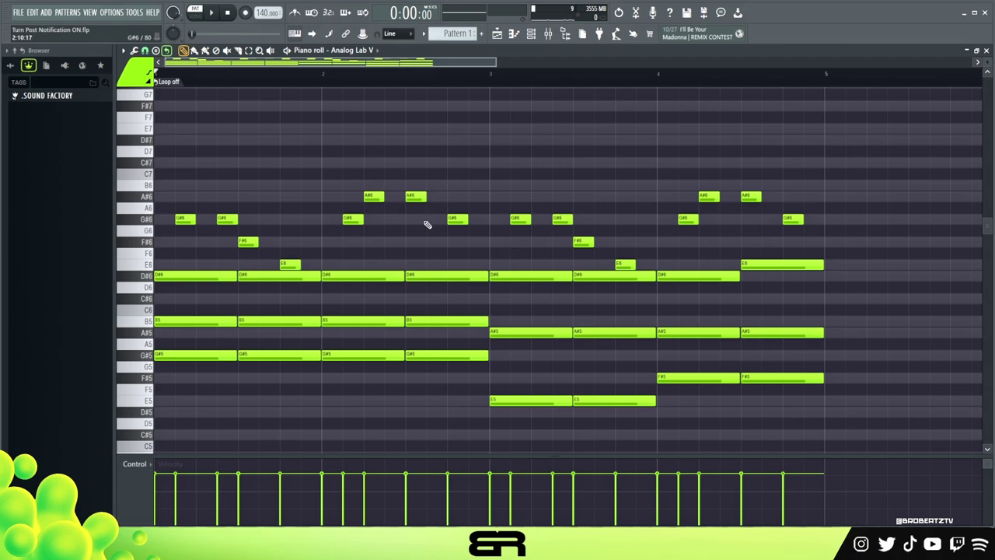
left_click_drag(479, 168, 201, 267)
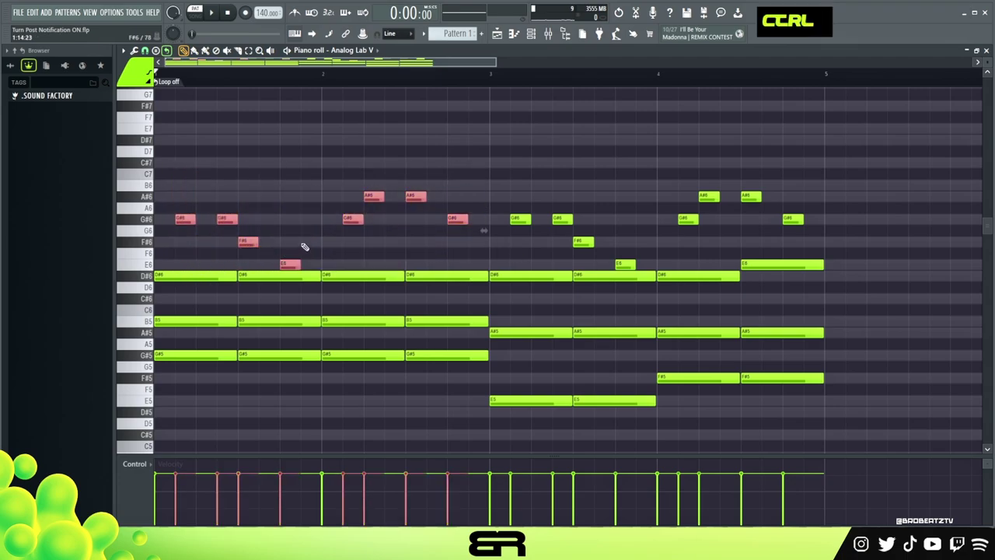
left_click(329, 238, "ctrl")
right_click(793, 219)
right_click(752, 197)
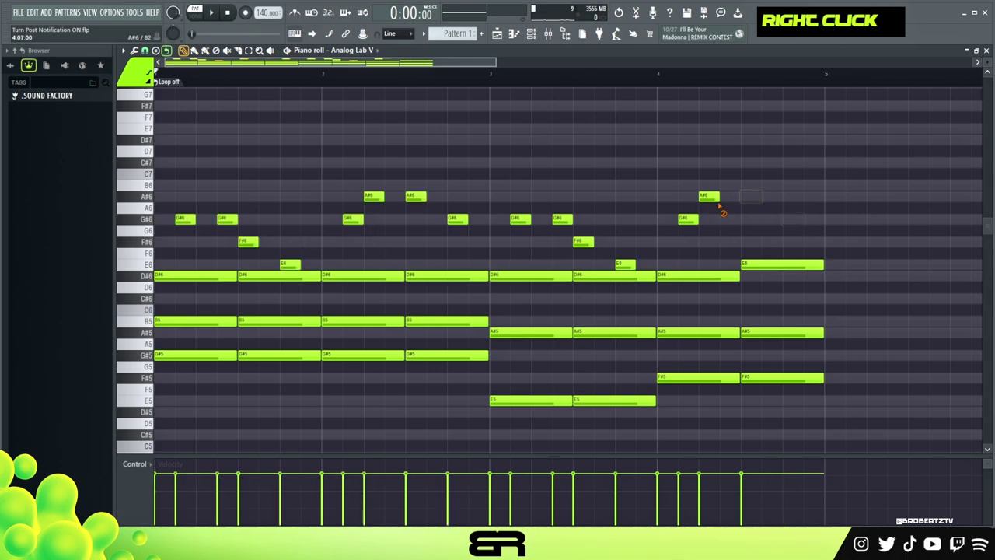
right_click(709, 197)
right_click(689, 220)
right_click(625, 265)
right_click(583, 242)
right_click(562, 218)
right_click(520, 219)
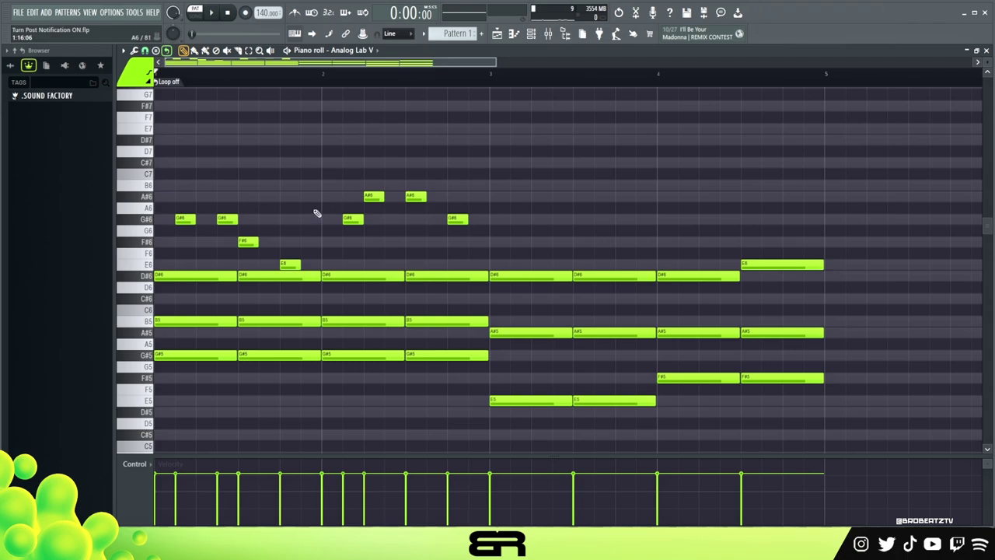
Delete the second G#6, the F#6 and the short E6 melody notes in bar 1, keeping the first G#6
right_click(227, 219)
right_click(247, 242)
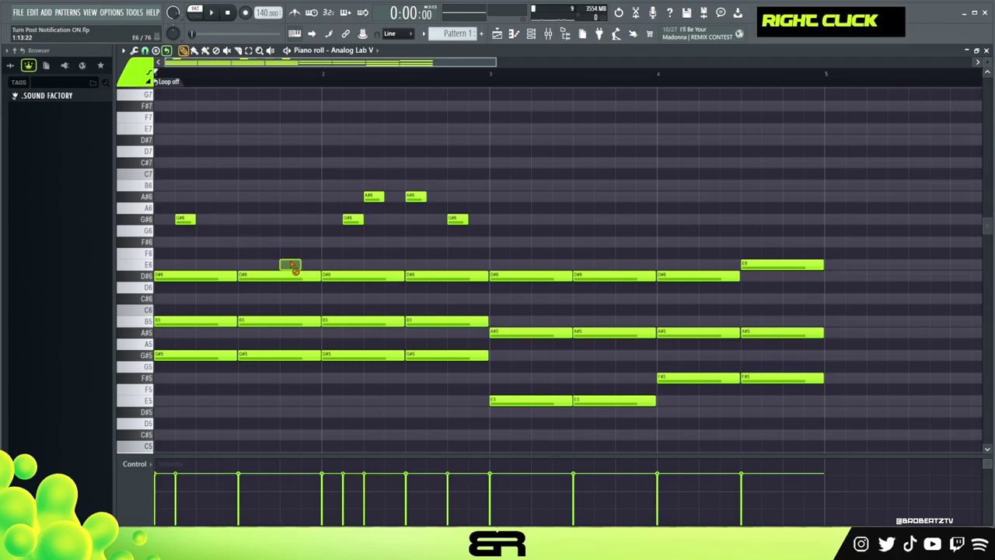
right_click(292, 264)
Add an A#5 to the first chord in bar 1 and copy its G#5, A#5 and B5 notes an octave higher at the melody start
left_click(185, 220, "ctrl")
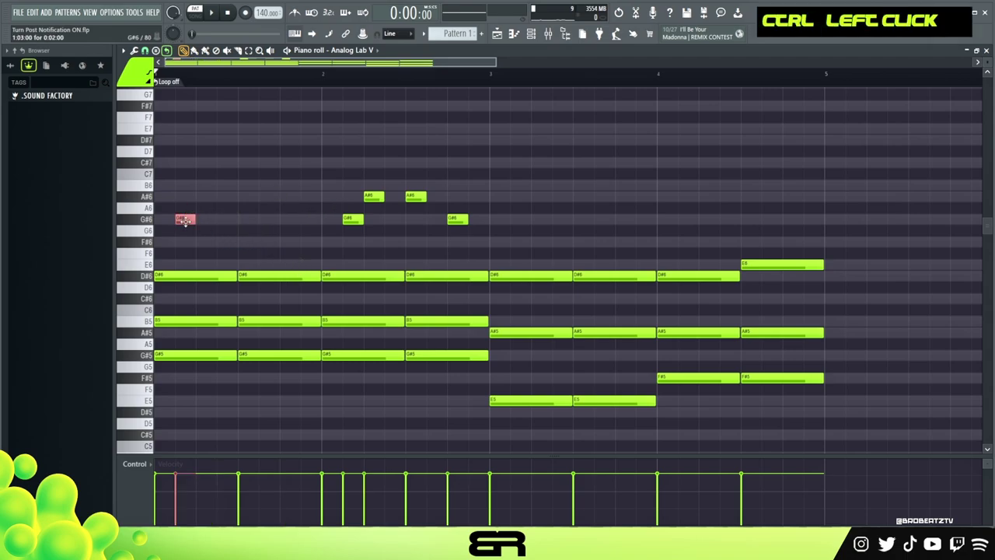
key("shift+2")
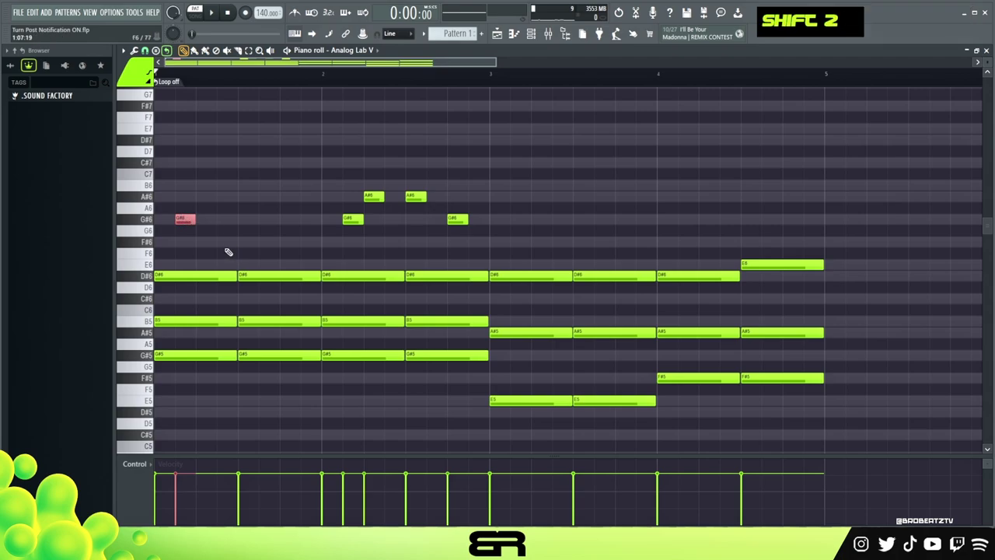
key("ctrl")
left_click(178, 355, "ctrl")
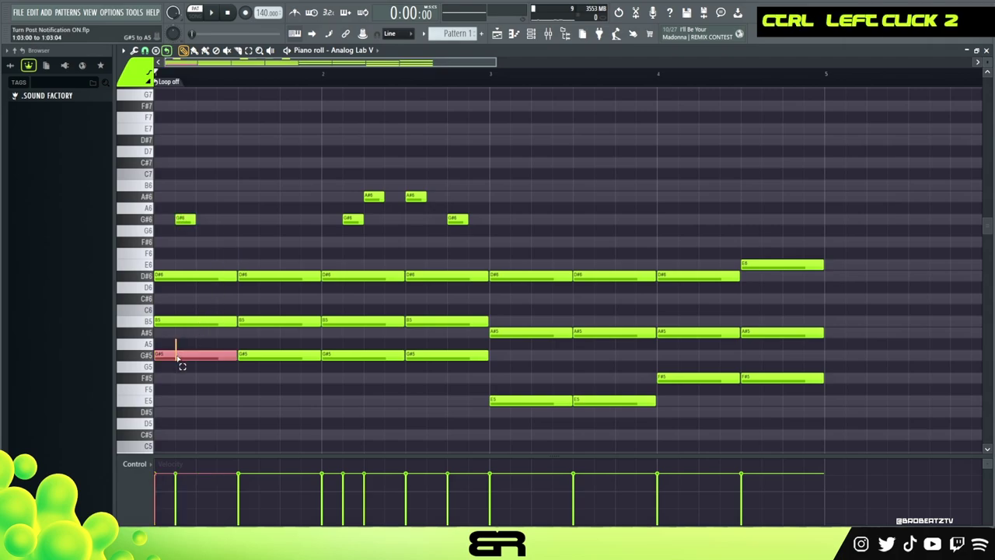
left_click_drag(180, 356, 186, 333)
left_click_drag(177, 312, 183, 357)
mouse_move(183, 357)
left_mouse_down()
mouse_move(224, 357)
mouse_move(191, 355)
left_mouse_up()
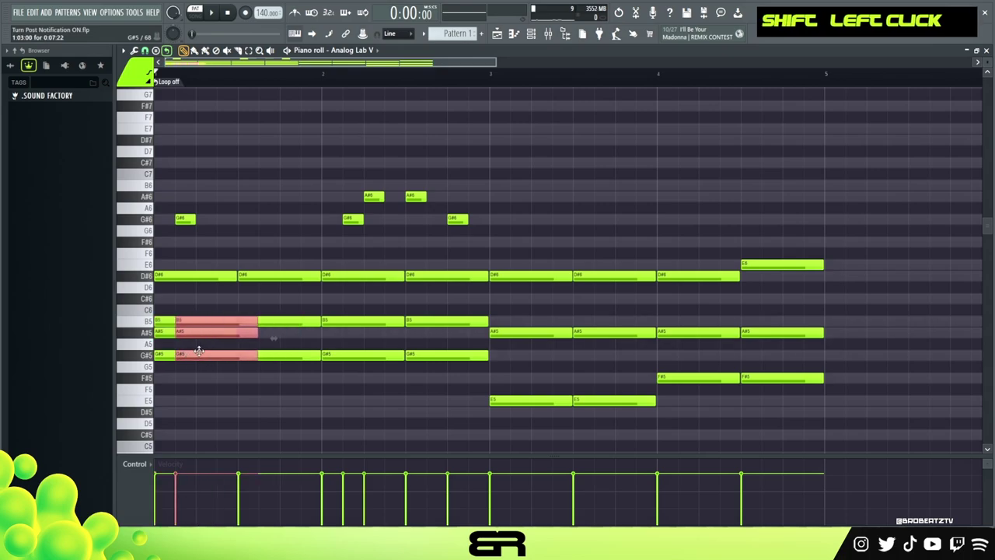
key("ctrl+Up")
Shorten and stagger the copied bar 1 notes into a rising run of G#6, A#6 and B6
right_click(192, 241)
key("ctrl")
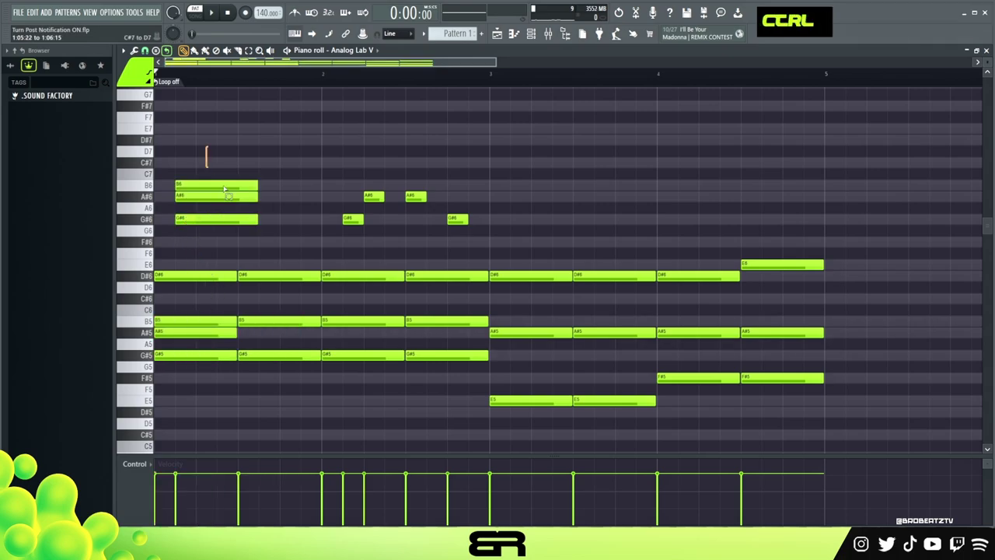
left_click_drag(205, 156, 229, 185)
right_click(202, 211)
Replace the old melody notes in bar 2 with a copy of the G#6, A#6, B6 run from bar 1
left_click_drag(329, 236, 482, 183)
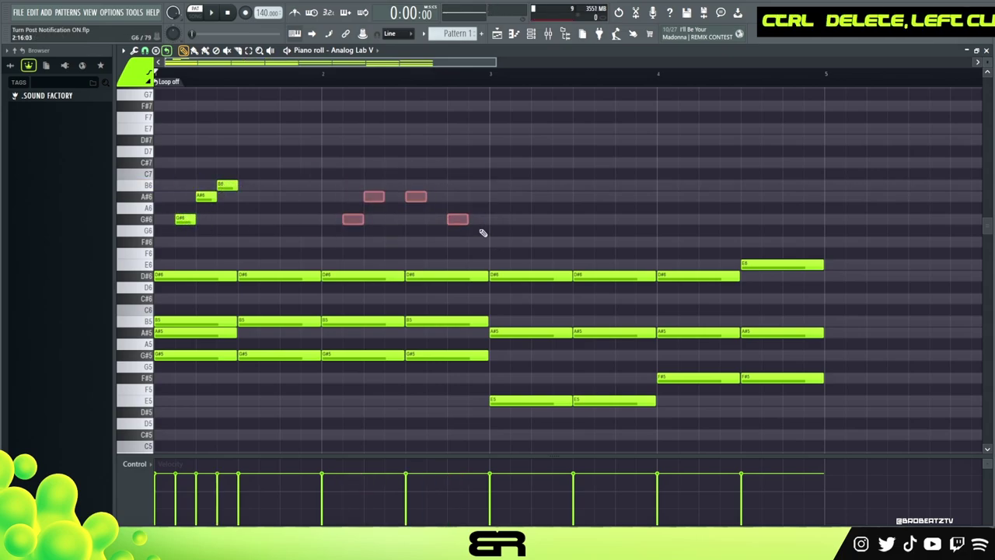
key("Delete")
left_click_drag(276, 167, 353, 225)
right_click(352, 227)
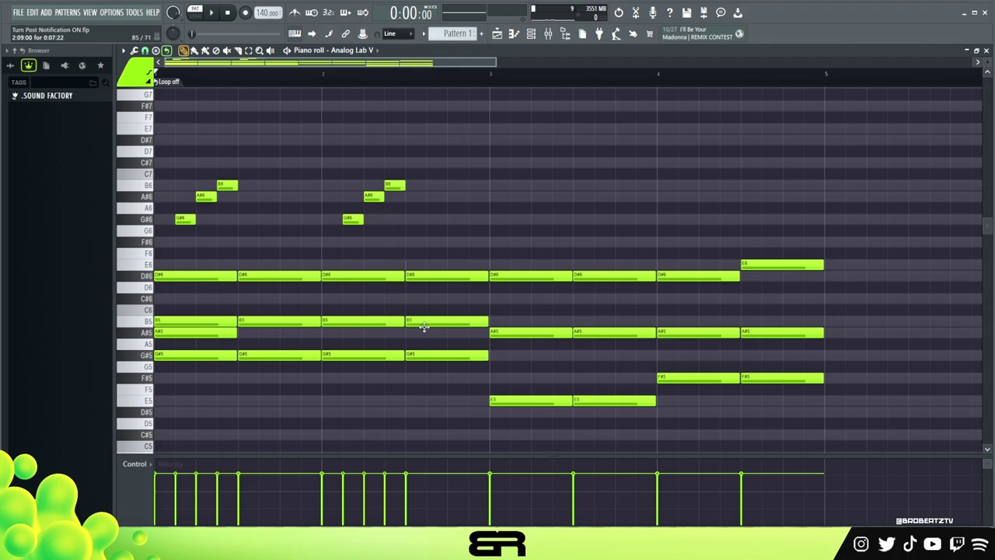
Copy the last D#6 chord note of bar 2 up to D#7 and use it, shortened, in place of the run's final B6
left_click_drag(346, 273, 440, 292, "ctrl")
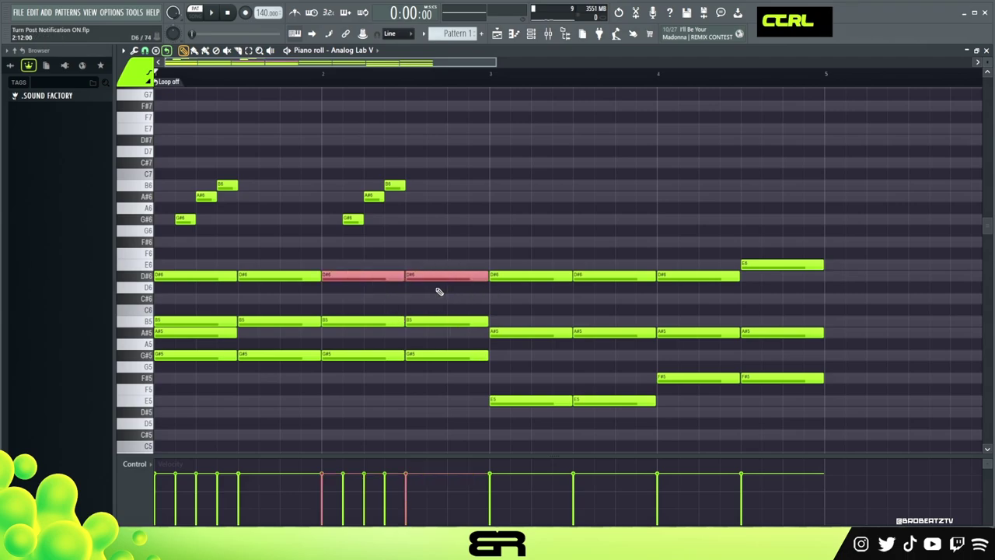
left_click_drag(414, 249, 471, 378, "ctrl")
left_click(338, 282, "ctrl")
left_click(426, 284, "shift")
key("ctrl+Up")
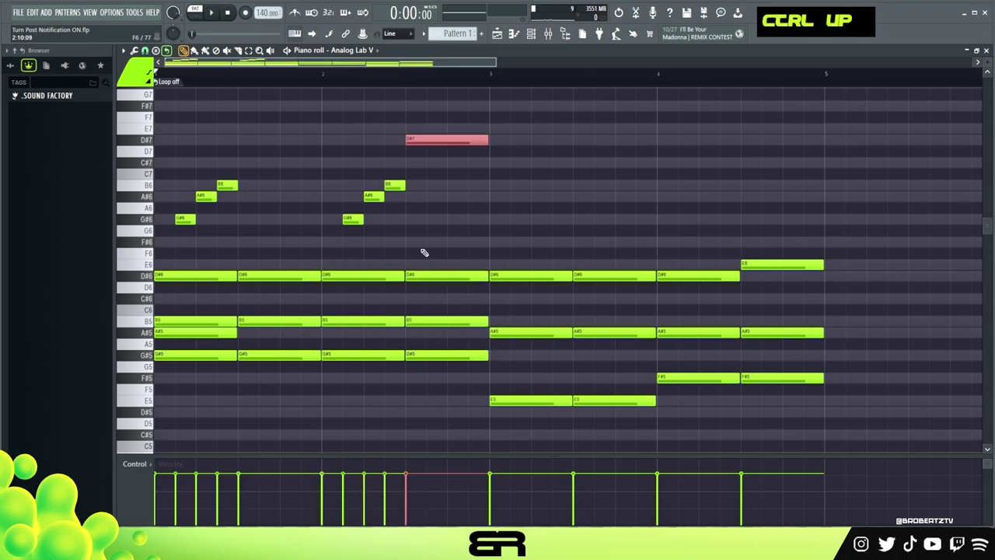
right_click(452, 234)
left_click_drag(436, 142, 405, 143)
Remove the extra A#5 from the first chord in bar 1 and play back the melody of bars 1 and 2
key("space")
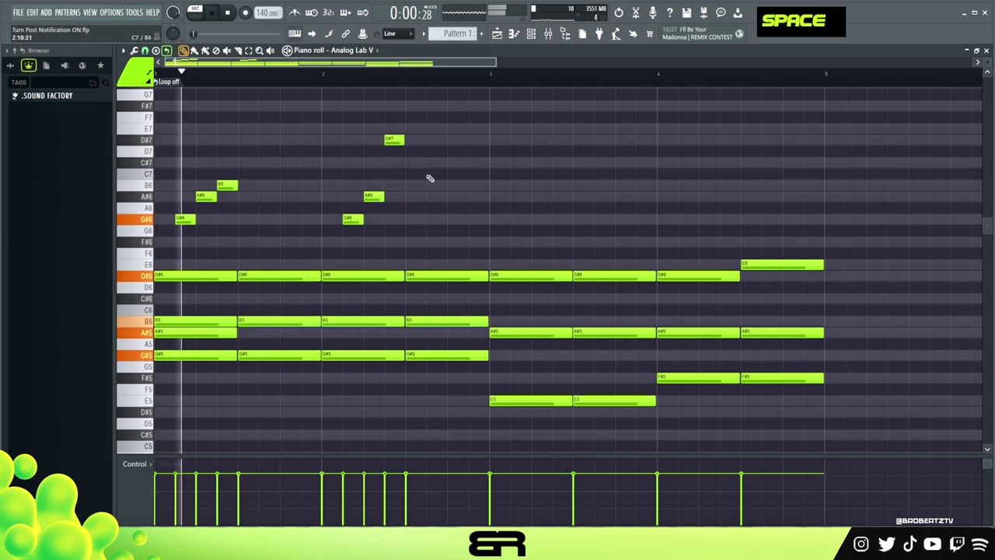
key("space")
key("space")
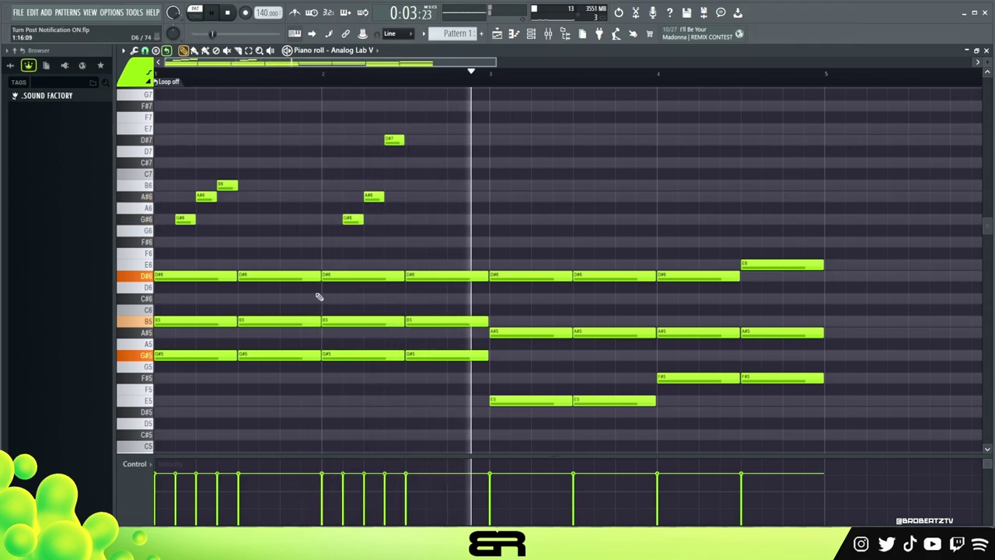
key("space")
Copy the melody notes of bars 1 and 2 into bars 3 and 4 and deselect them
left_click_drag(430, 125, 174, 250)
left_click_drag(189, 214, 526, 212)
right_click(587, 212)
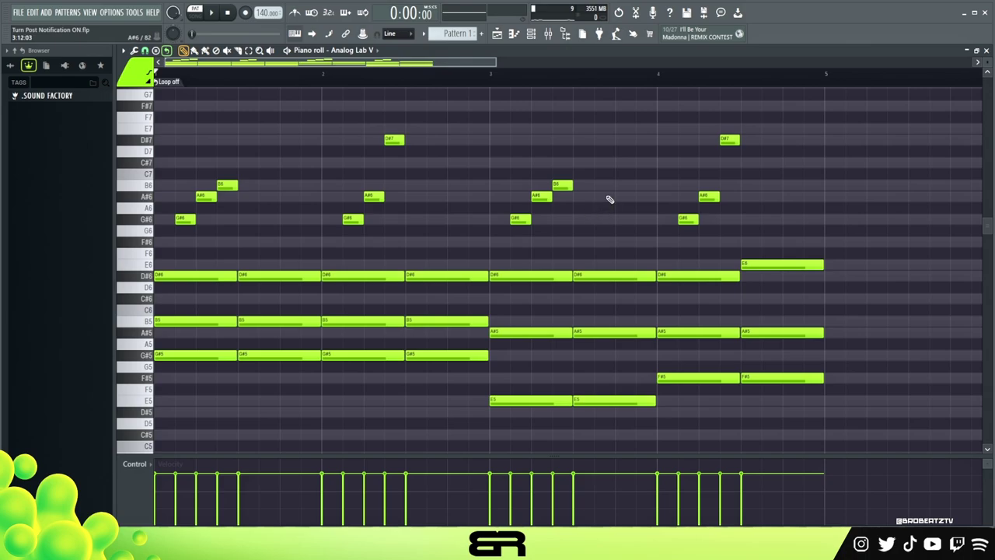
right_click(681, 222)
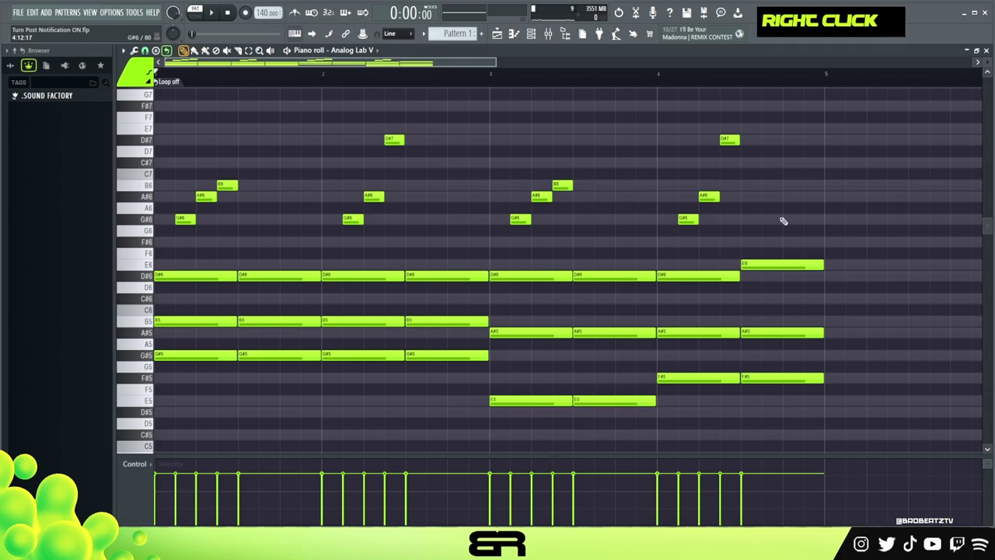
Lower the long E6 at the end of bar 4 to D#6 and play back the four-bar pattern
left_click_drag(763, 266, 763, 280)
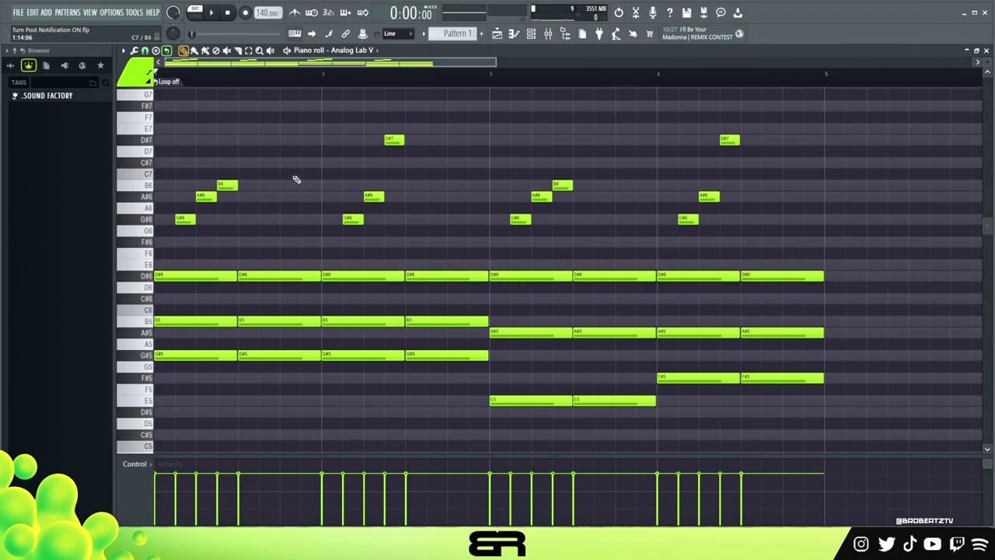
key("space")
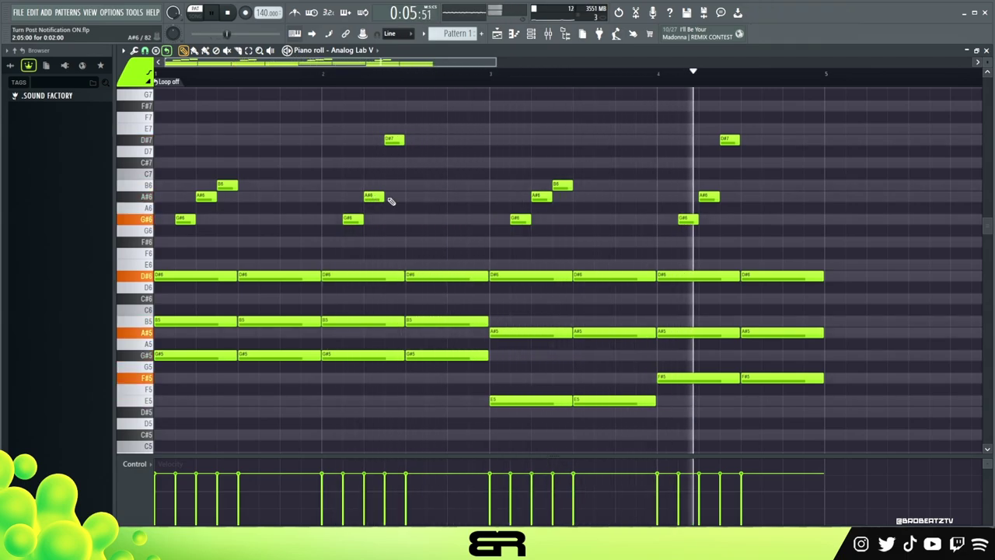
key("space")
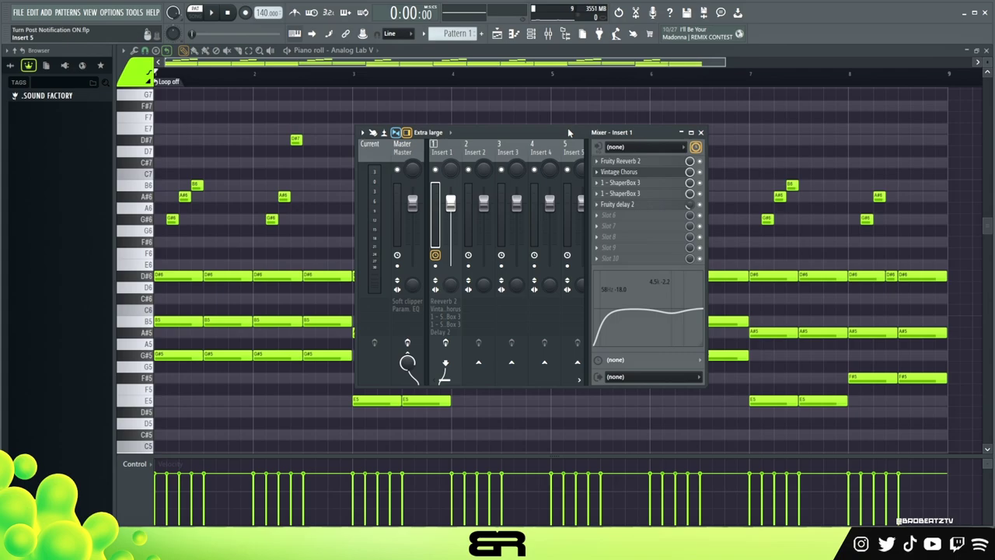
Move the mixer window aside and close it to return to the eight-bar pattern
mouse_move(570, 129)
left_mouse_down()
mouse_move(786, 161)
mouse_move(581, 125)
left_mouse_up()
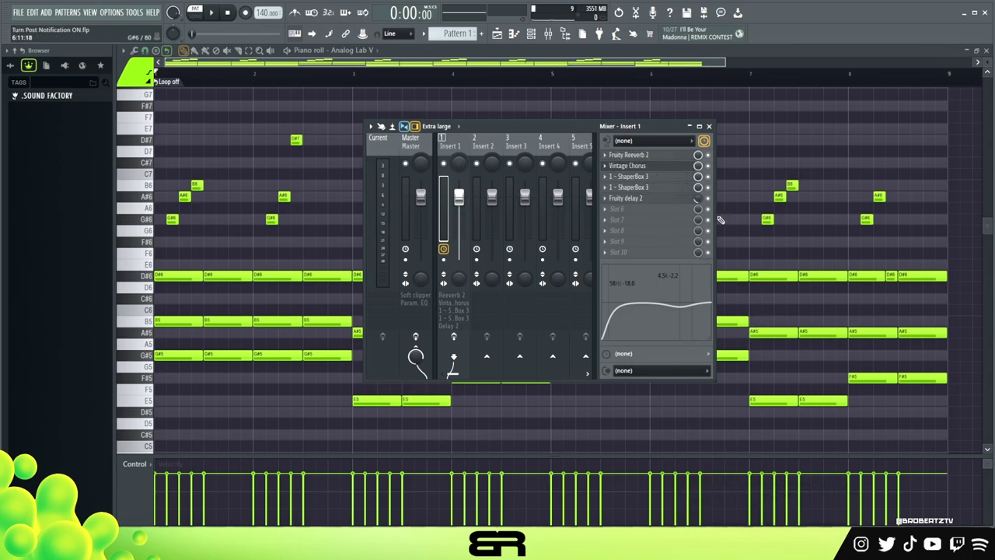
left_click_drag(644, 129, 571, 133)
left_click(627, 130)
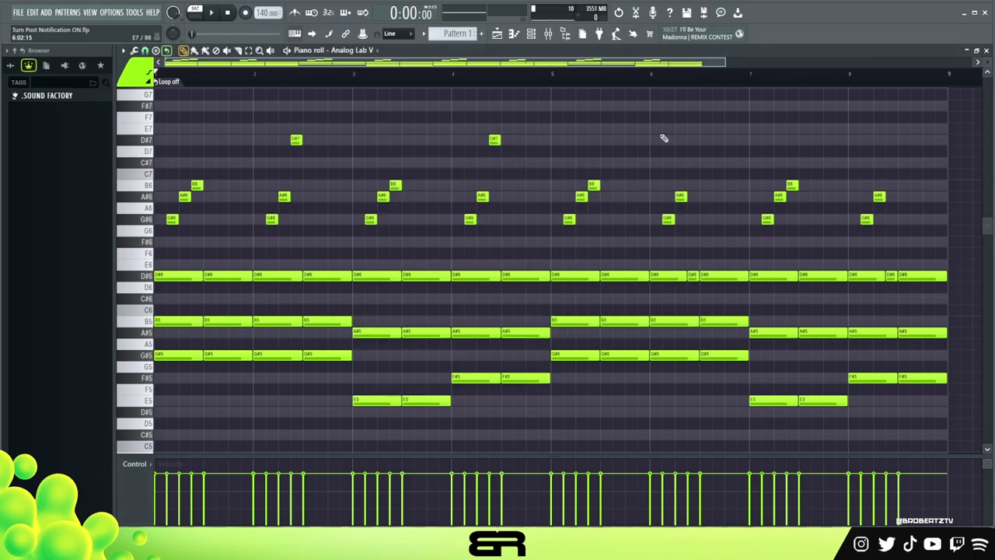
Try the short D#6 melody notes in bars 6 and 8 an octave higher at D#7, and return them to D#6
left_click(694, 276, "ctrl")
left_click(891, 276, "ctrl+shift")
key("ctrl+Up")
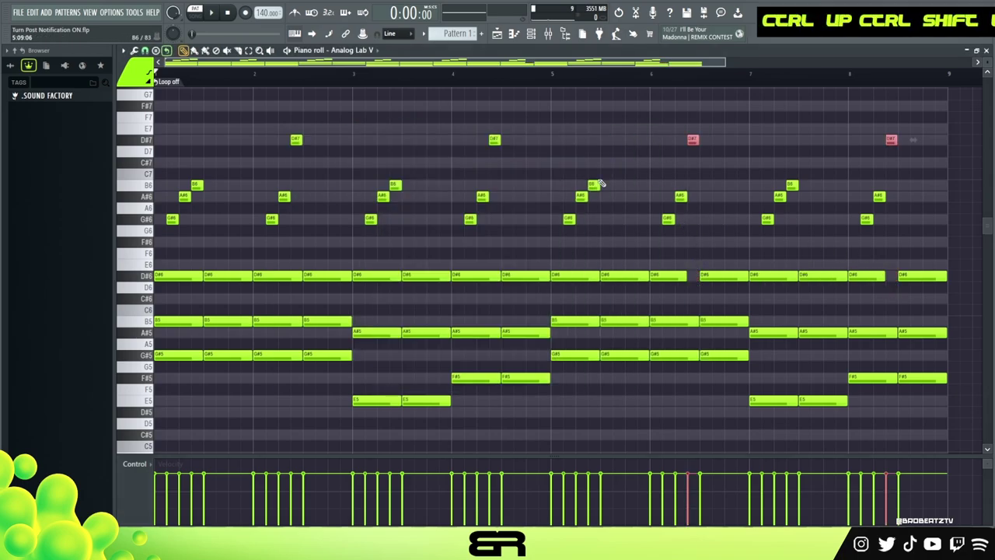
left_click_drag(288, 136, 510, 145)
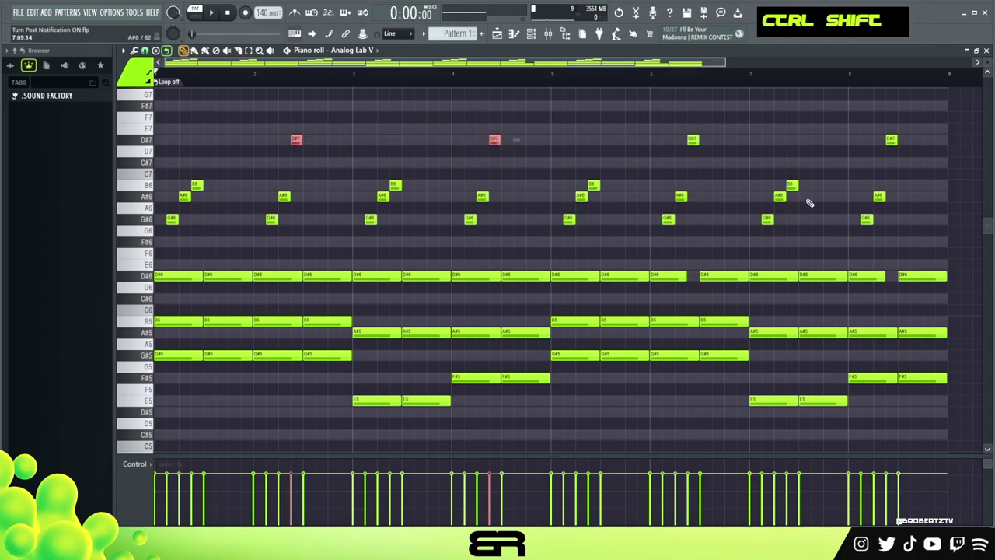
right_click(687, 137)
left_click_drag(680, 122, 899, 157)
key("ctrl+Down")
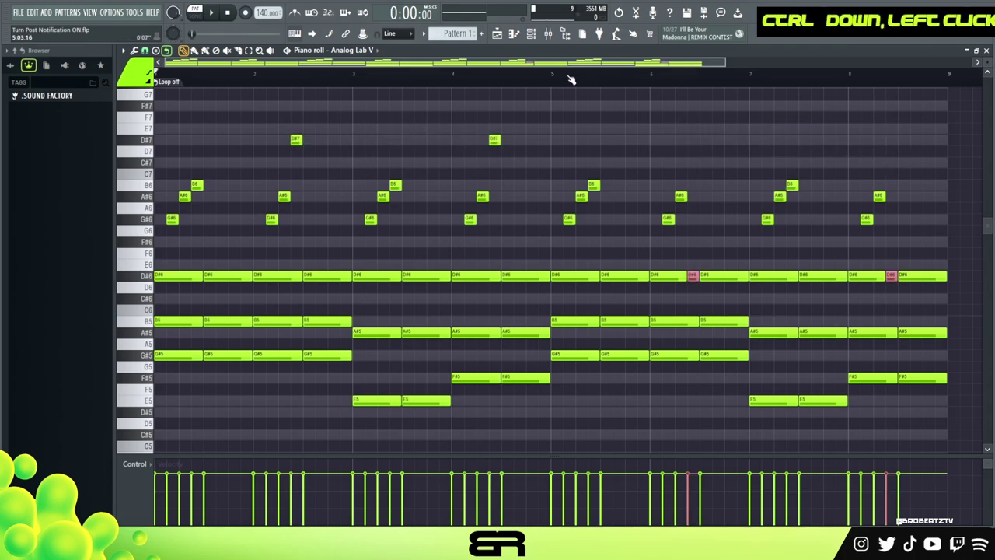
Play from bar 4 into bar 6 to hear the melody variation, stop, and clear the note selection
key("space")
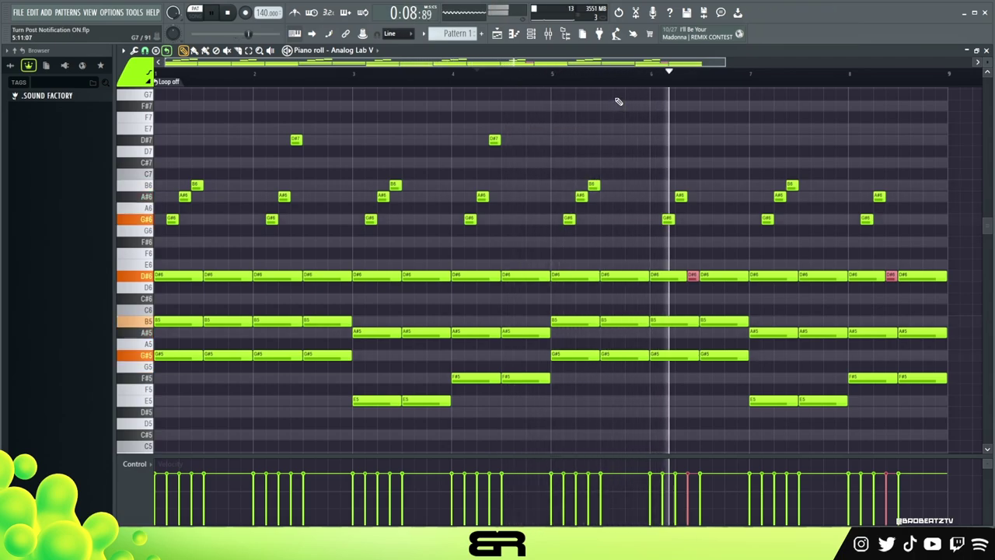
key("space")
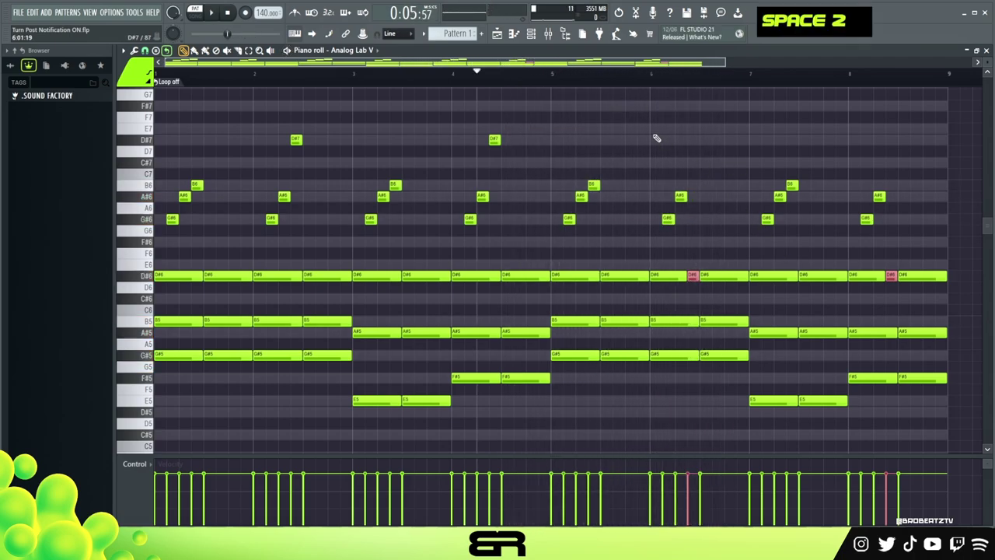
right_click(655, 133)
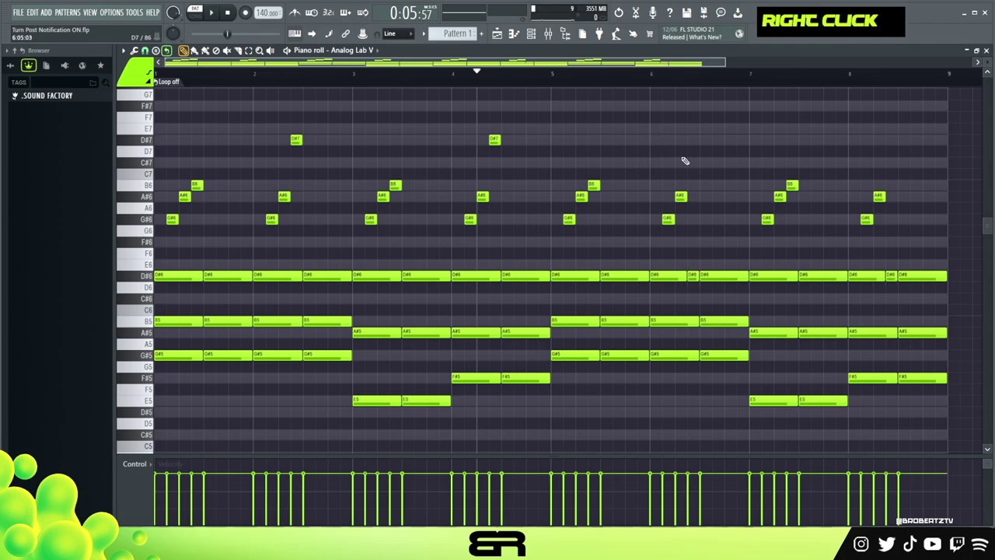
Open the mixer and disable Vintage Chorus, both ShaperBox 3 effects and Fruity delay 2 on Insert 1
left_click(548, 35)
left_click_drag(502, 137, 587, 86)
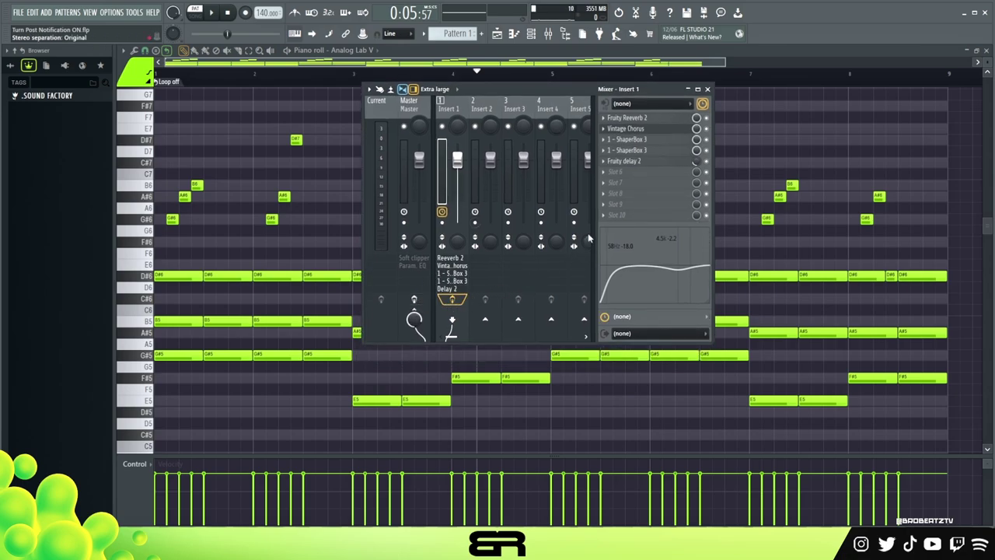
left_click(708, 129)
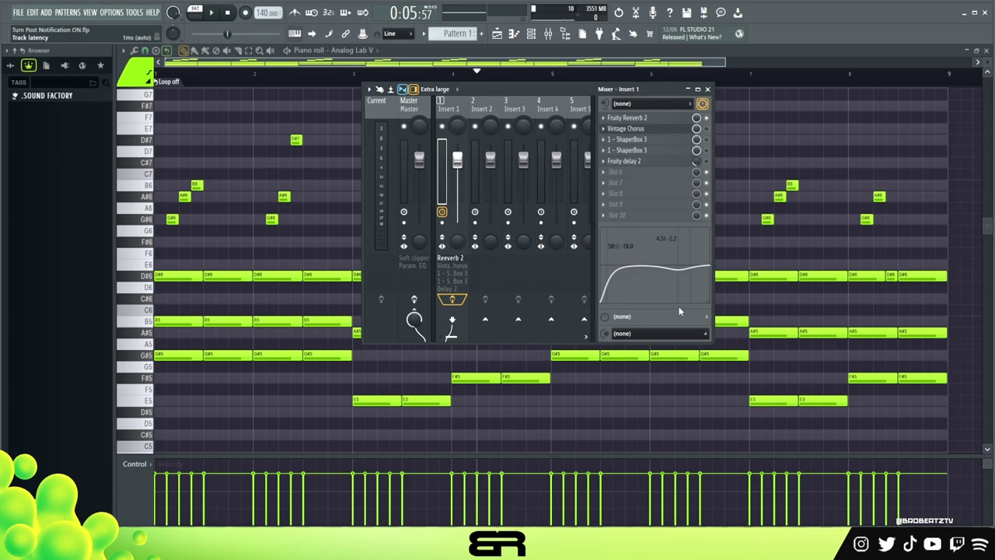
Adjust the peaking EQ band 2 of Insert 1 to a cut of about -2.4 at 5.2 kHz
left_click_drag(677, 271, 683, 250)
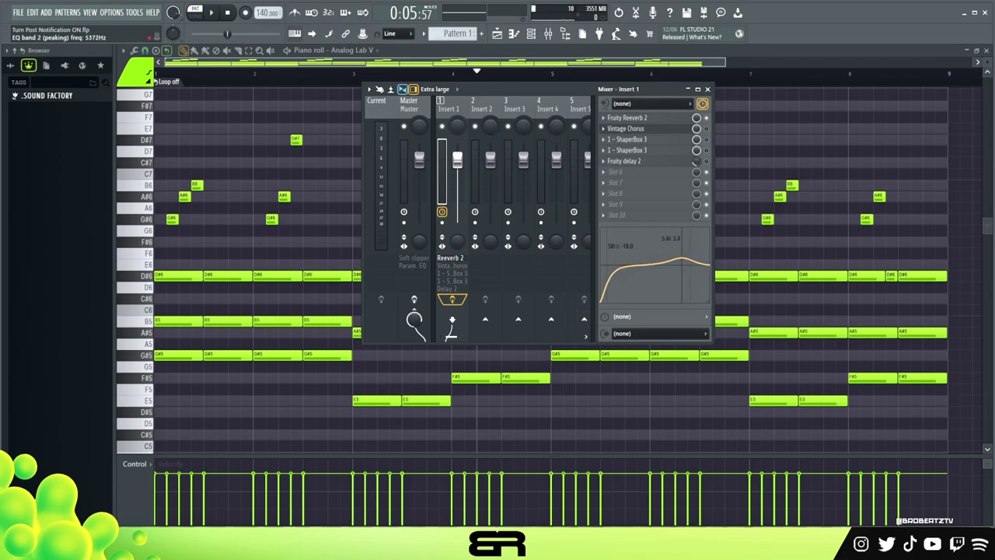
left_click_drag(681, 269, 681, 271)
right_click(681, 271)
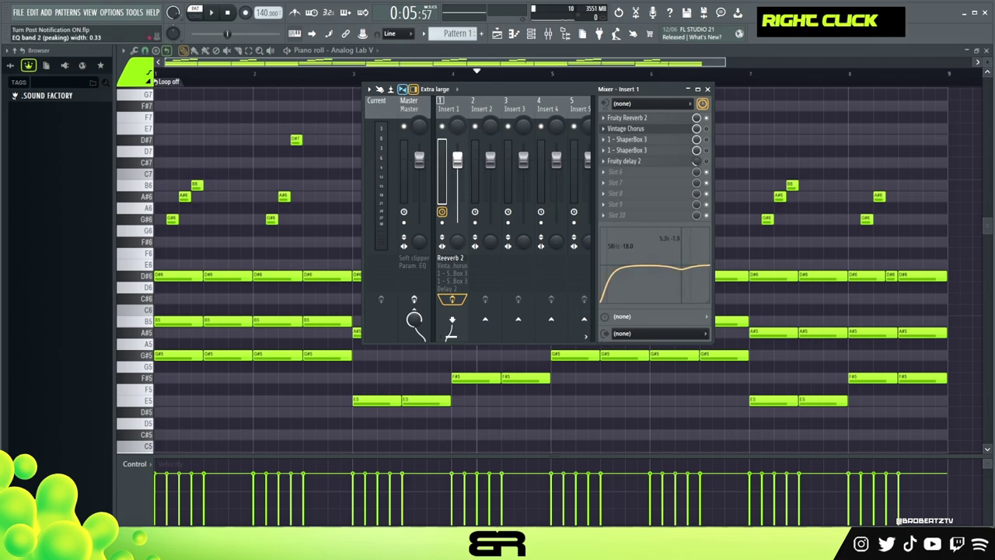
Open the Fruity Reeverb 2 effect of Insert 1 and reposition its window for viewing
left_click(642, 118)
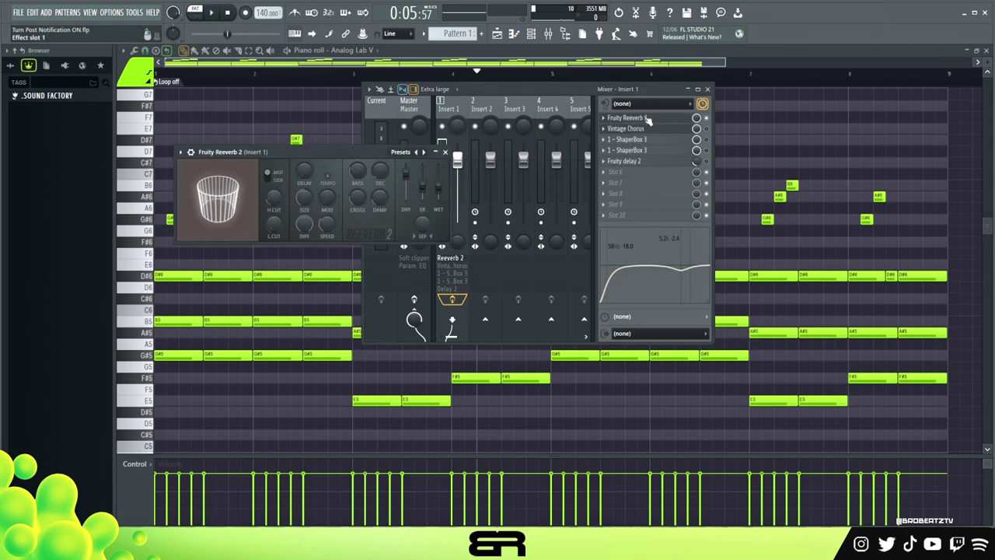
left_click_drag(373, 146, 427, 140)
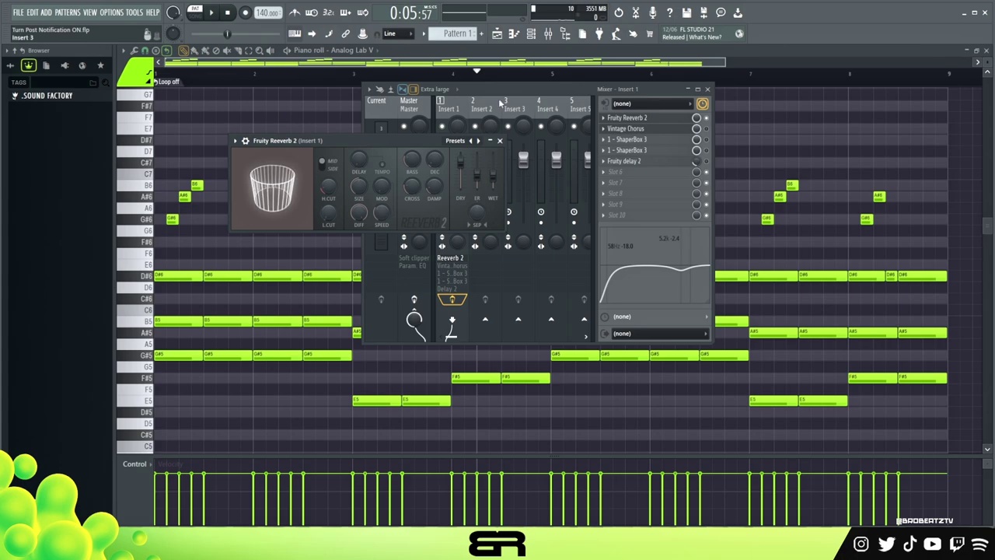
Compare the melody with Fruity Reeverb 2 on Insert 1 bypassed and enabled during playback
key("space")
double_click(706, 118)
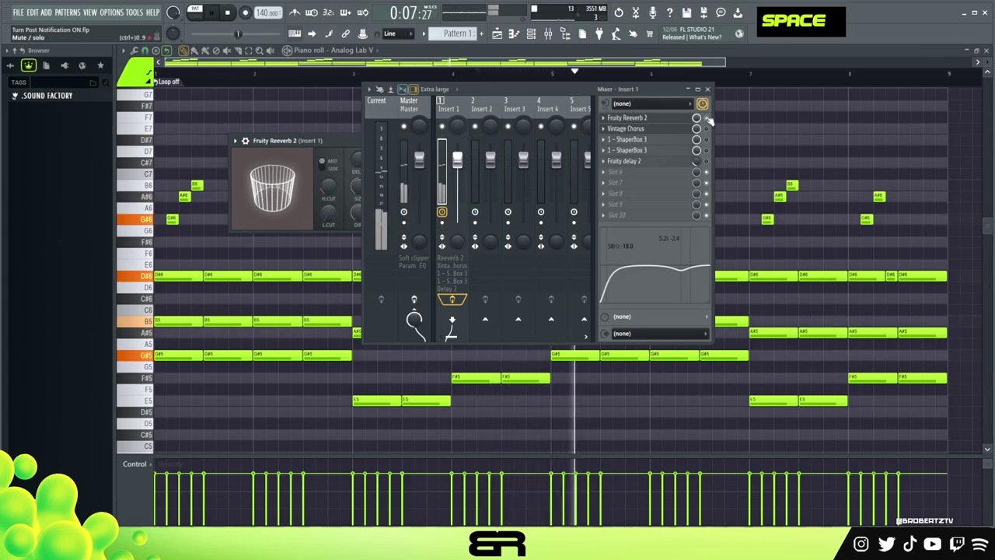
key("space")
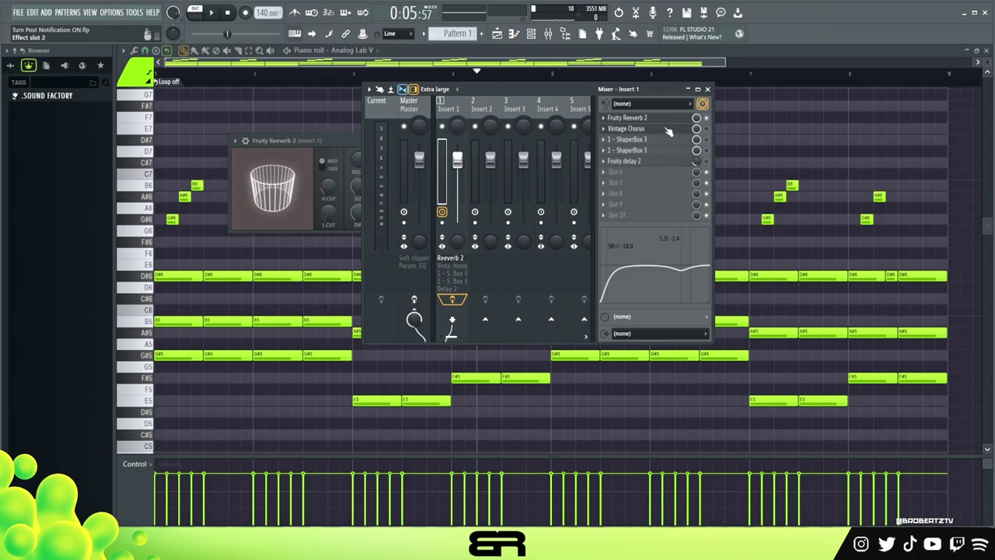
Enable Vintage Chorus on Insert 1, close the Fruity Reeverb 2 window, and open the chorus for viewing
left_click(706, 128)
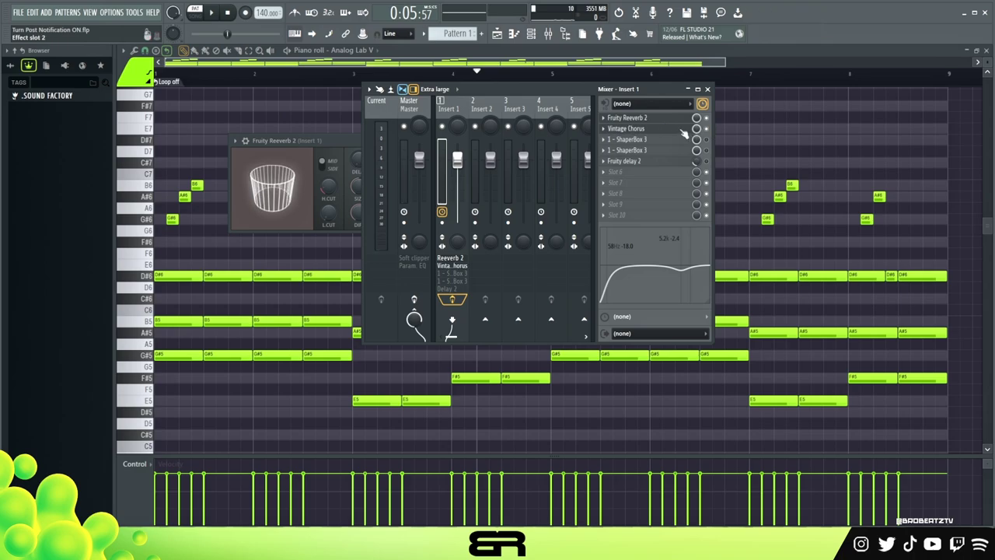
left_click(330, 139)
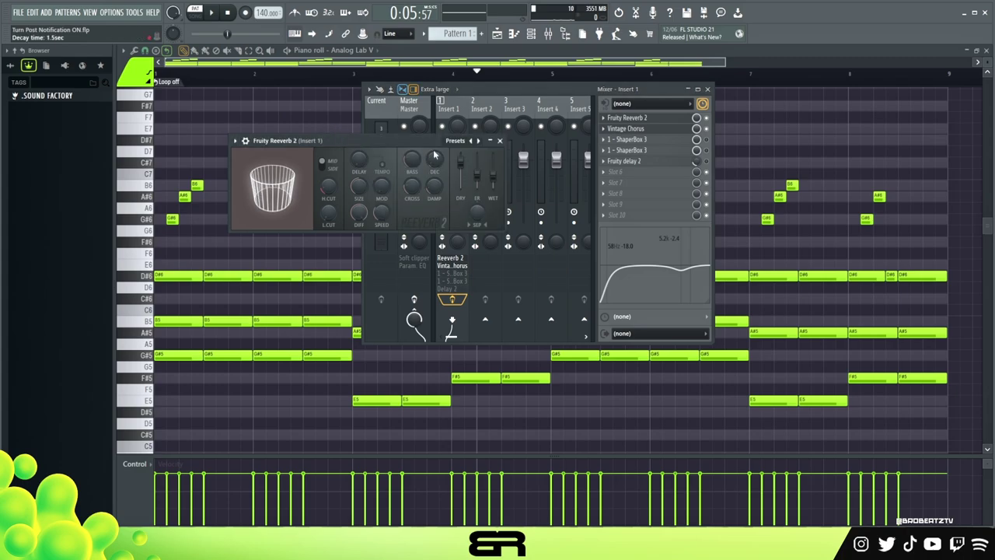
left_click(501, 141)
left_click(633, 130)
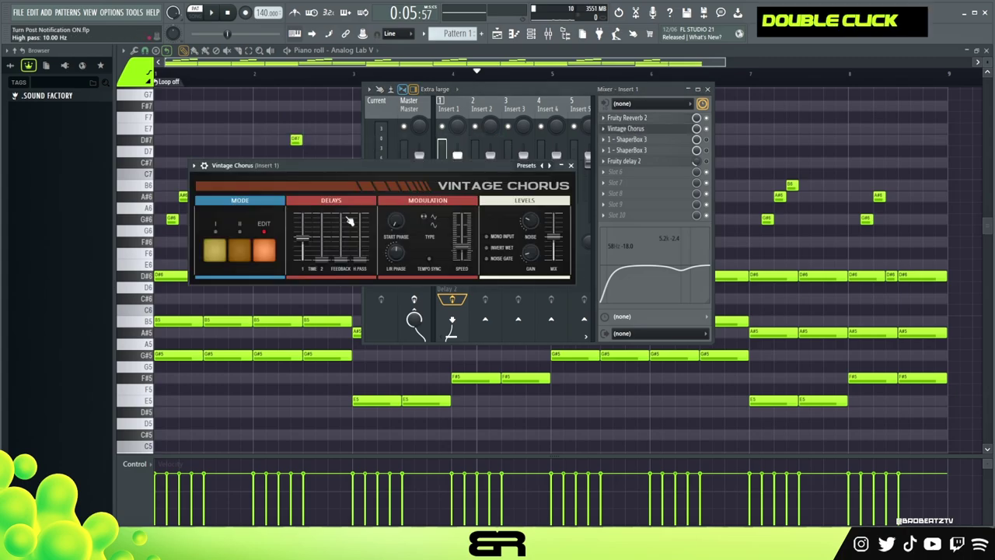
left_click_drag(415, 172, 472, 144)
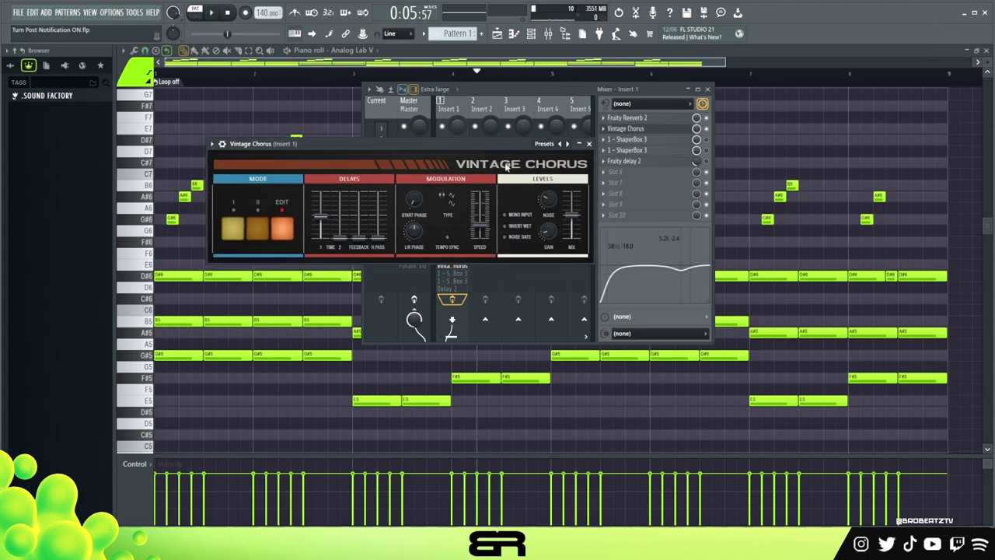
Compare the melody with Vintage Chorus on Insert 1 bypassed and enabled during playback
key("space")
left_click(707, 129)
left_click(707, 129)
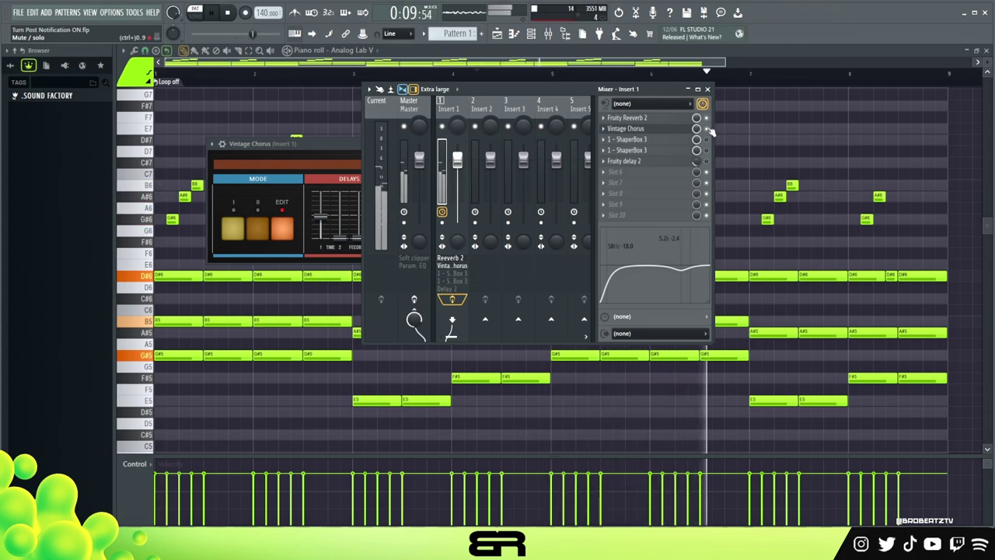
key("space")
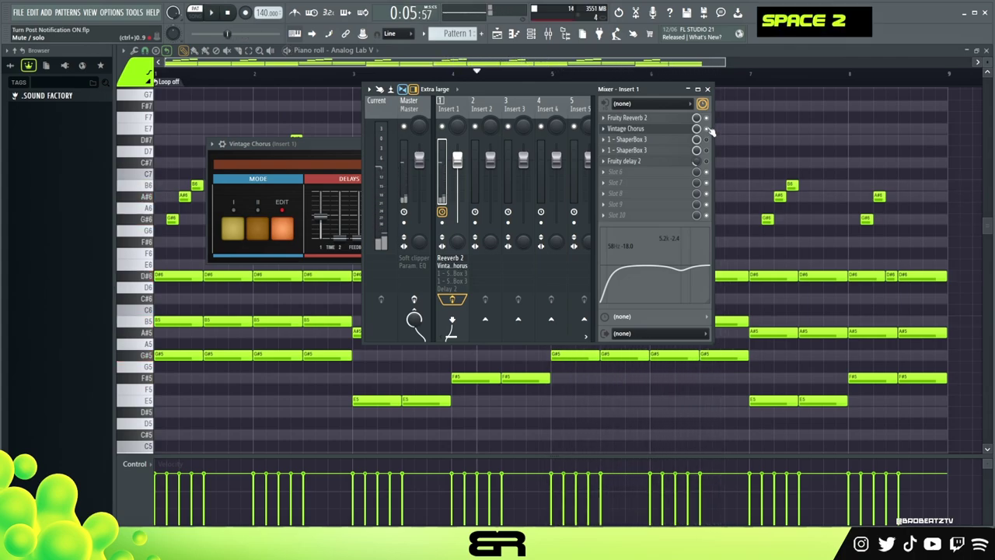
Review the Time curve of the first ShaperBox 3 on Insert 1, enable the effect, and audition it
left_click(649, 141)
left_click_drag(638, 139, 515, 125)
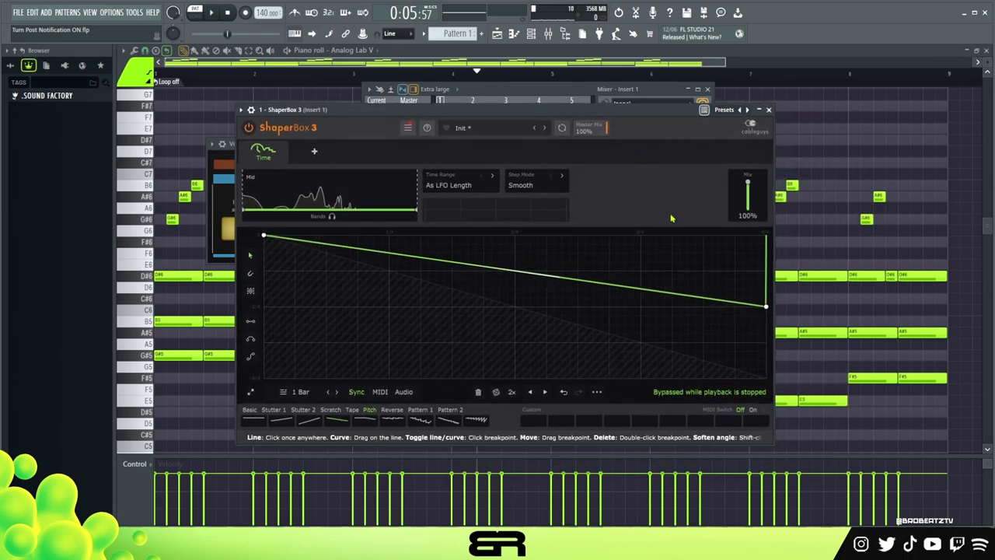
left_click(769, 109)
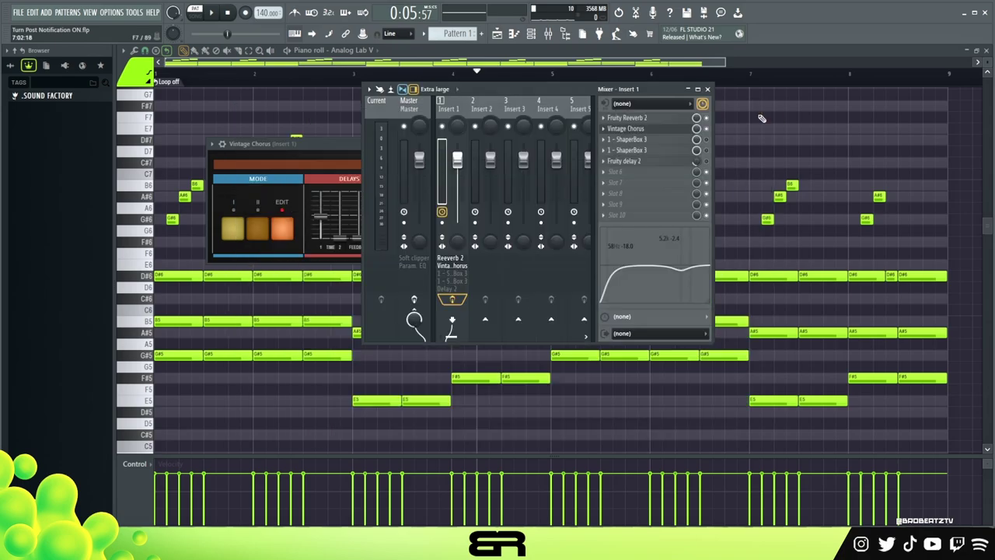
double_click(659, 139)
left_click_drag(646, 110, 631, 108)
key("space")
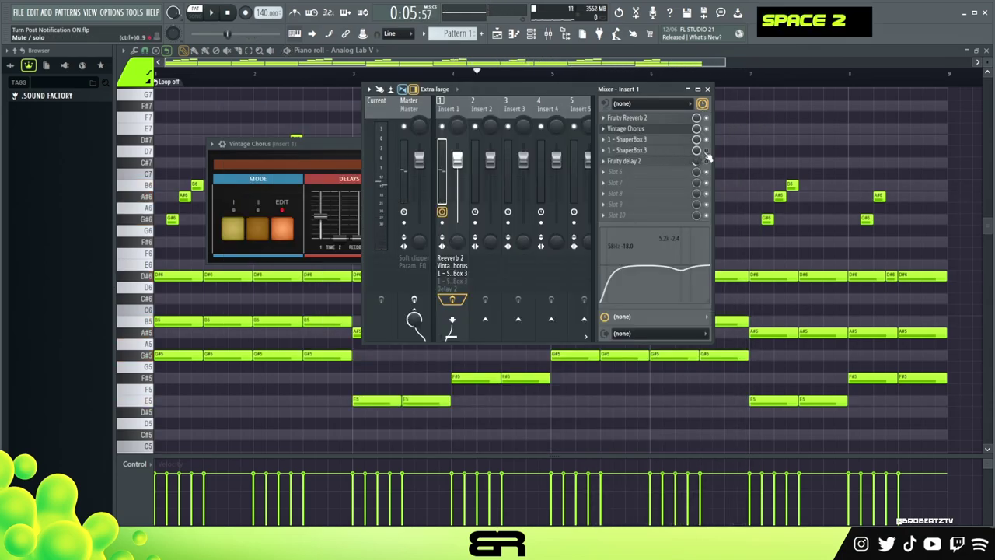
Enable the second ShaperBox 3 on Insert 1, review its reverse Time curve, and audition the result
left_click(707, 151)
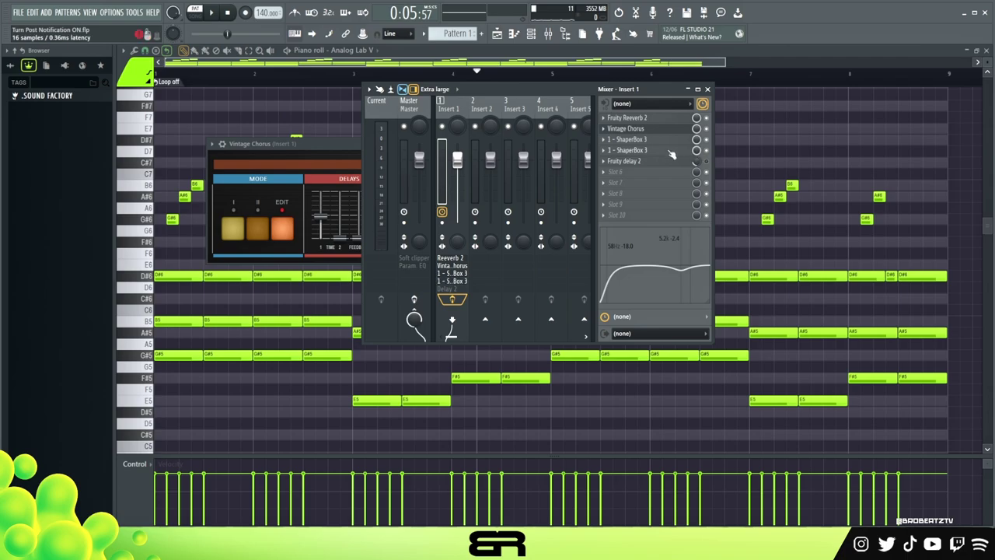
left_click(666, 151)
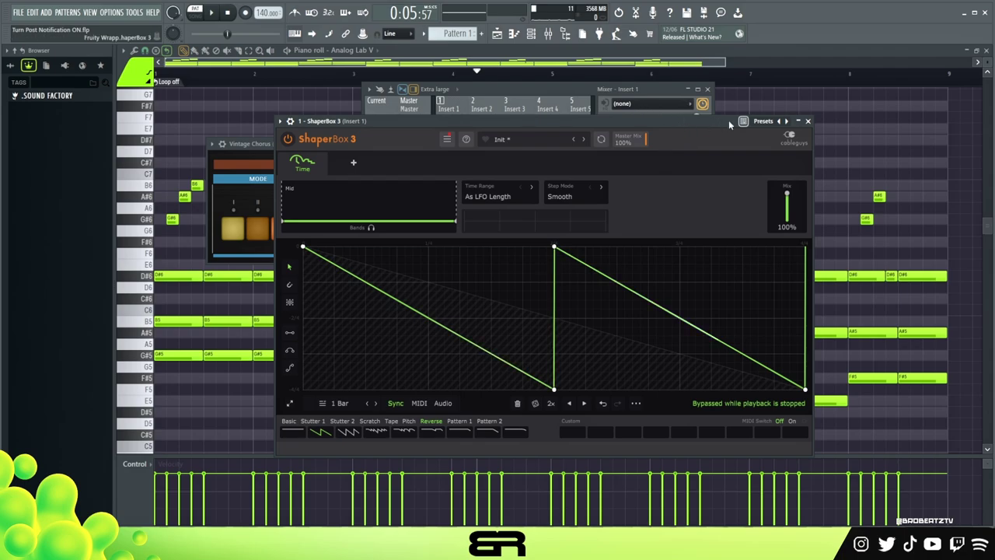
left_click(807, 122)
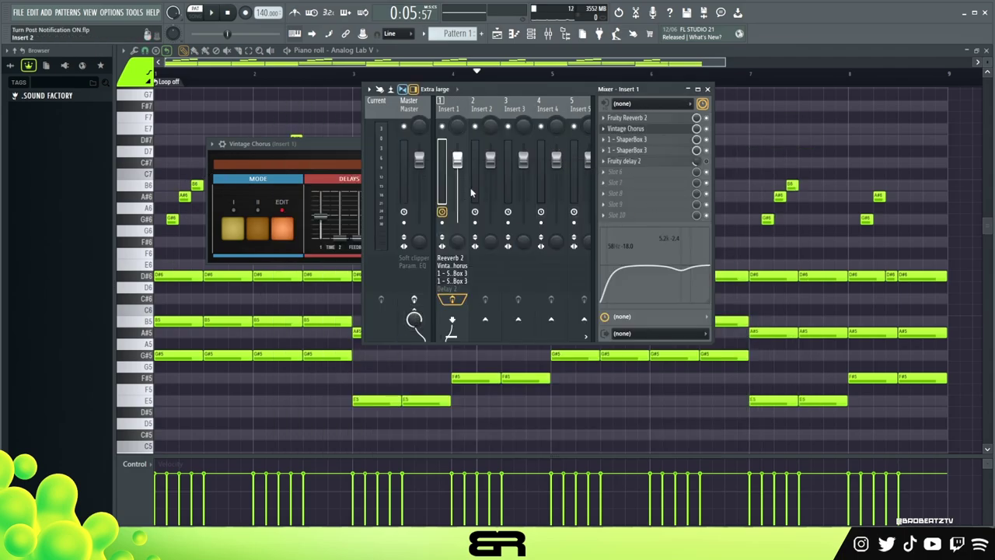
key("space")
Enable and audition Fruity delay 2 on Insert 1, and set the track's low EQ band frequency to 74 Hz
double_click(662, 163)
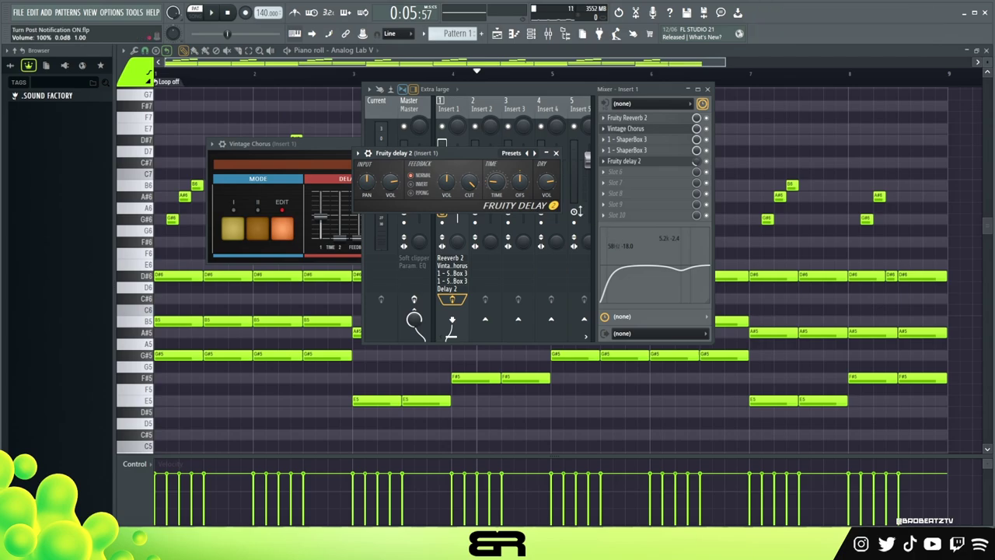
left_click_drag(451, 155, 459, 147)
key("space")
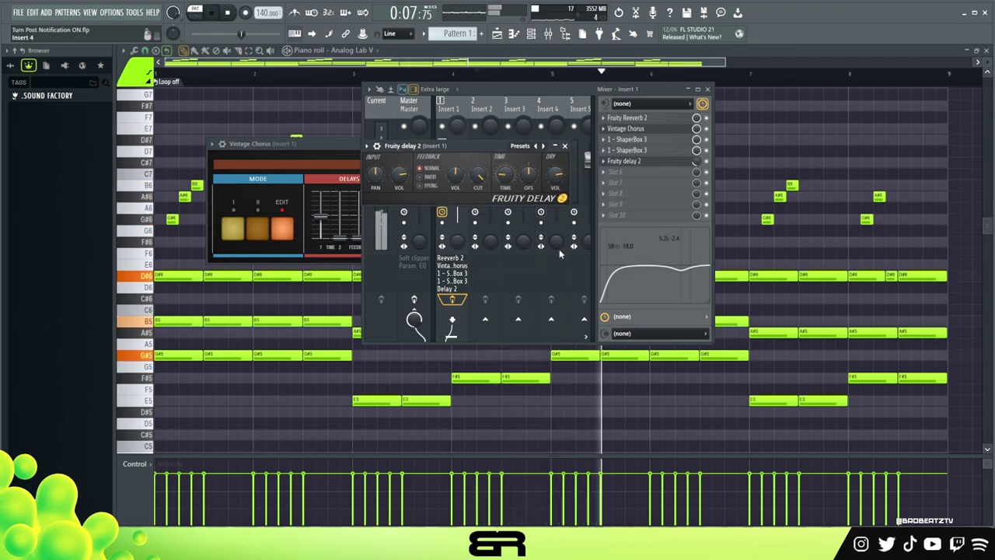
left_click_drag(611, 299, 616, 298)
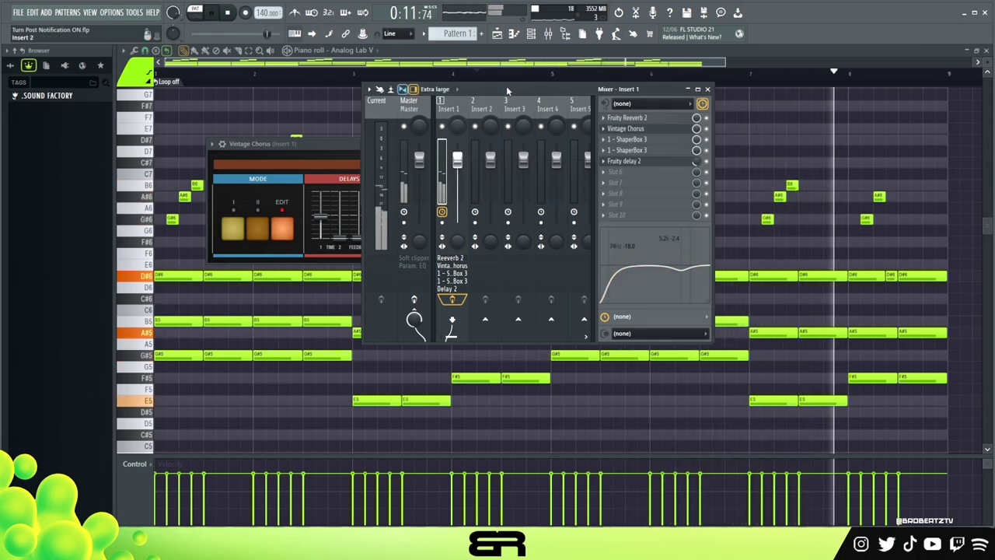
key("space")
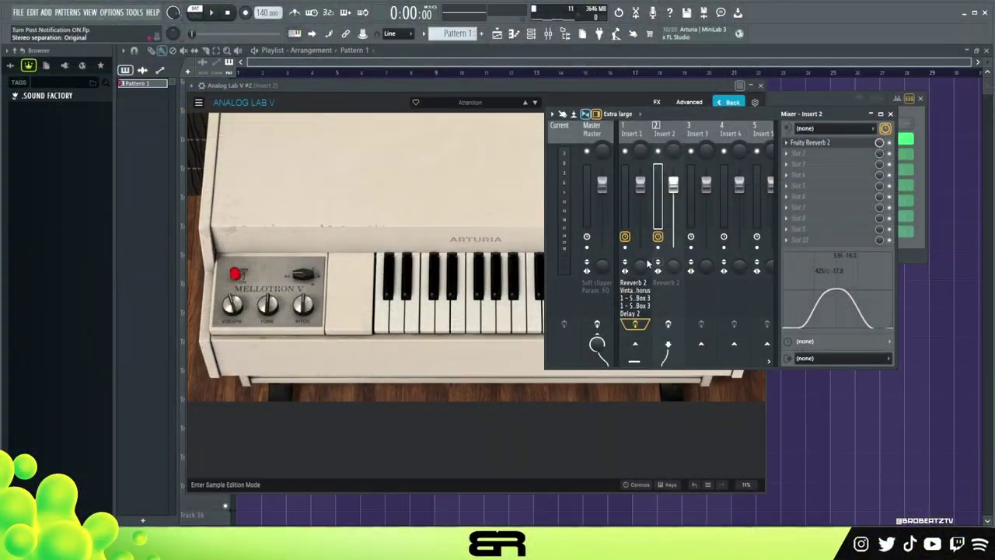
Reposition the mixer and set the high shelf EQ band of Insert 2 to about 4.4 kHz
left_click_drag(674, 113, 698, 133)
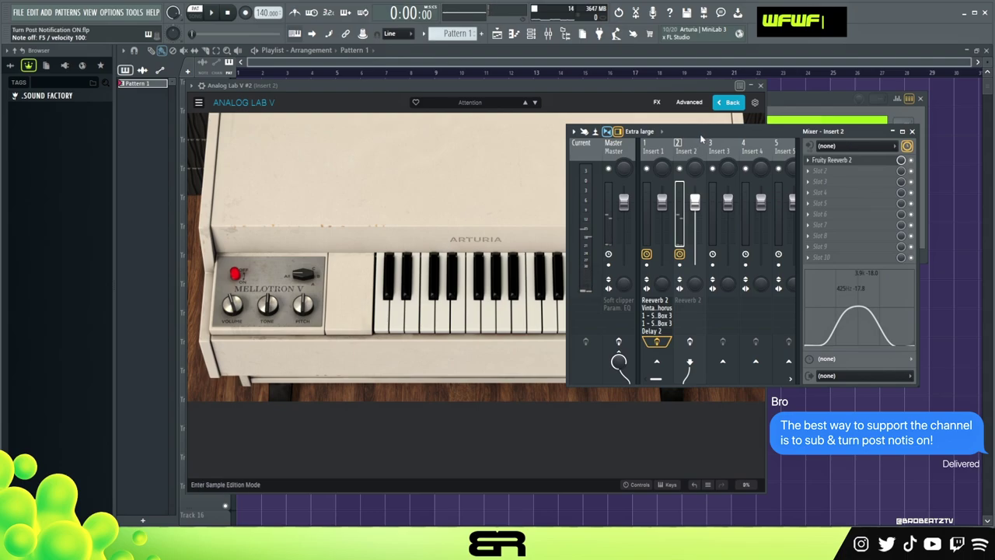
left_click_drag(700, 133, 471, 123)
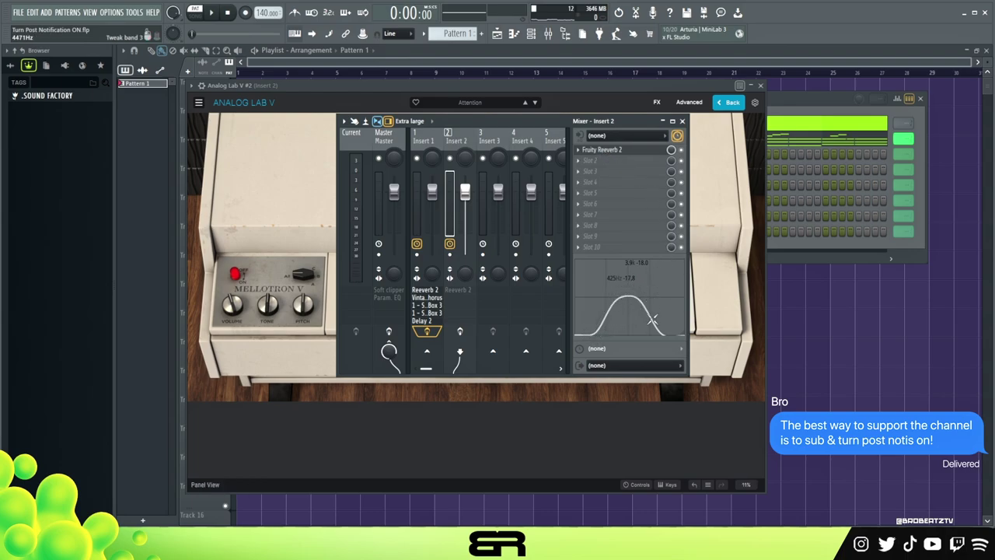
left_click_drag(653, 319, 666, 319)
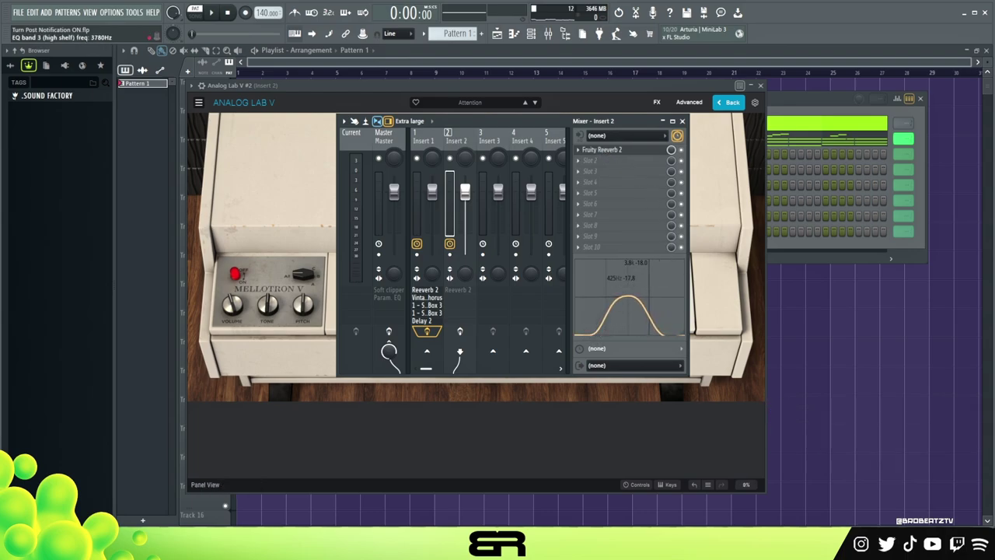
mouse_move(648, 319)
left_mouse_down()
mouse_move(673, 319)
mouse_move(636, 319)
mouse_move(649, 322)
left_mouse_up()
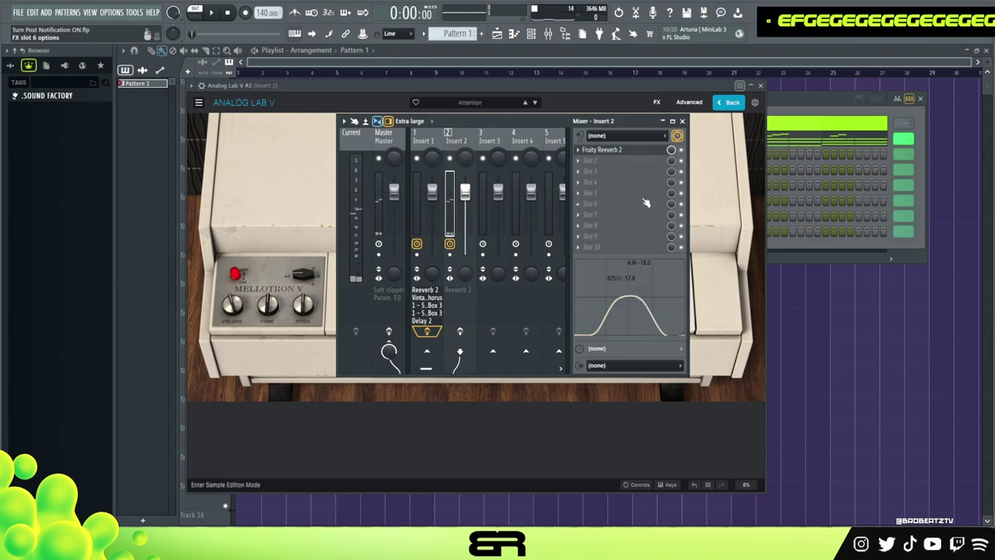
Raise the low cut of Fruity Reeverb 2 on Insert 2 to about 935 Hz and enable the track's effects
left_click(613, 150)
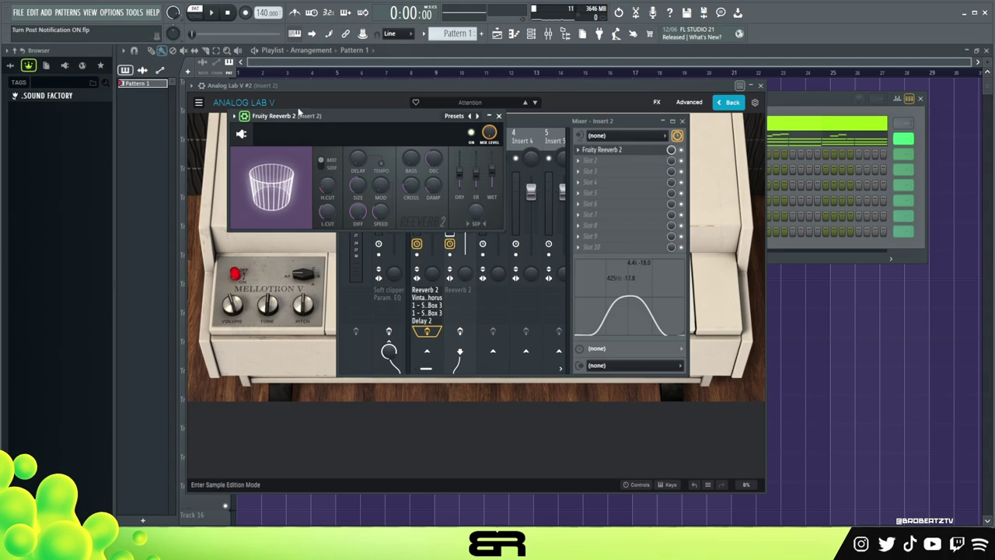
left_click_drag(325, 214, 325, 190)
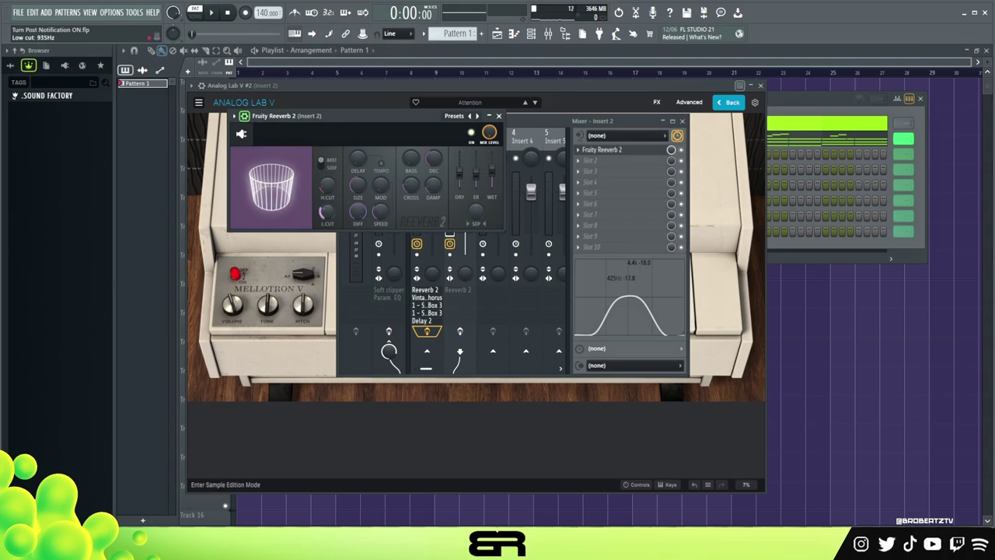
left_click(499, 115)
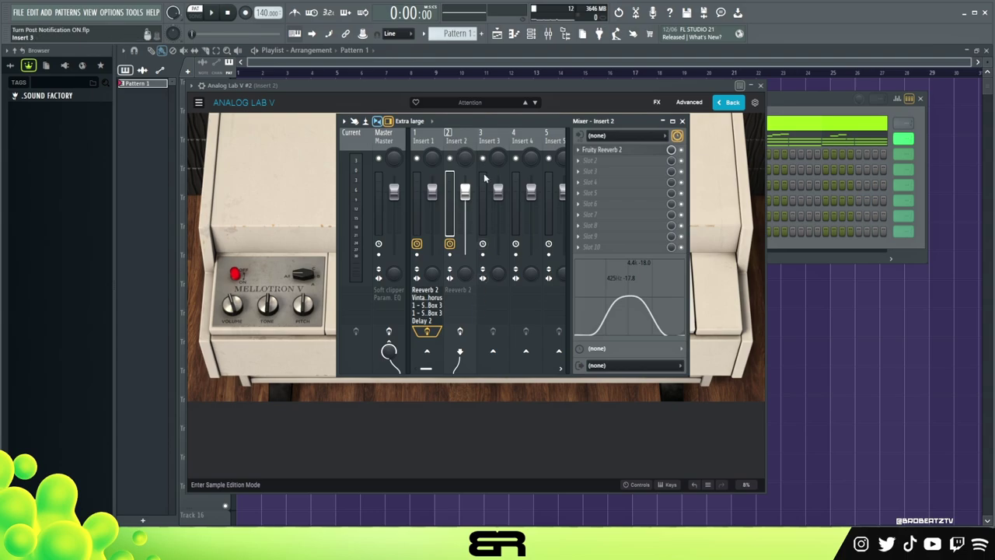
left_click(461, 332)
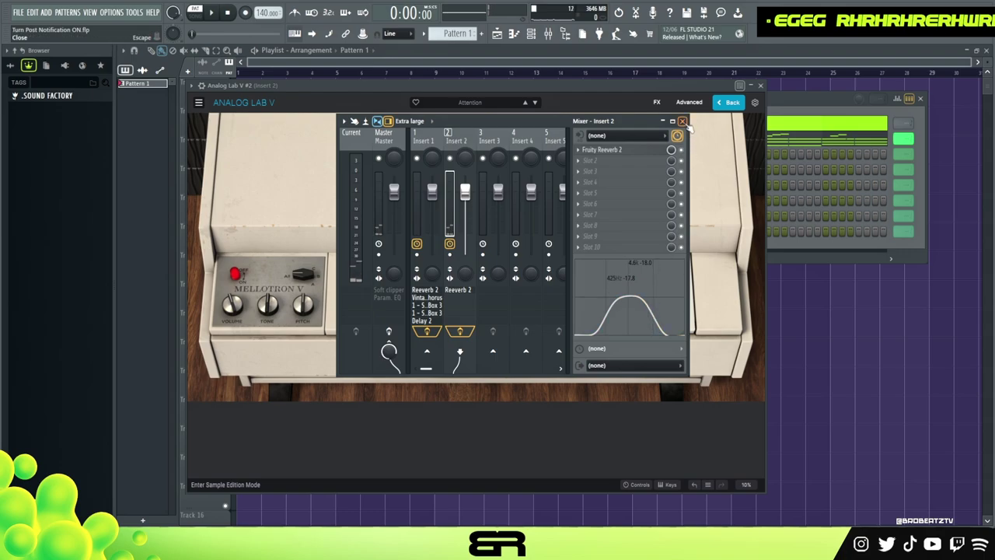
Close the mixer and plugin windows, and open the piano roll of Analog Lab V #2 with all eight bars in view
left_click(682, 122)
left_click(760, 86)
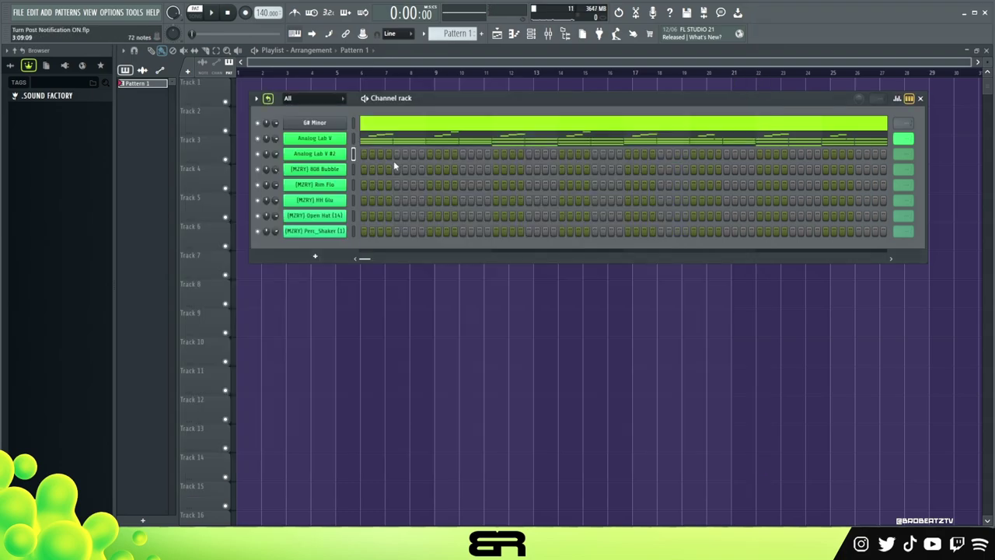
right_click(331, 155)
left_click(365, 154)
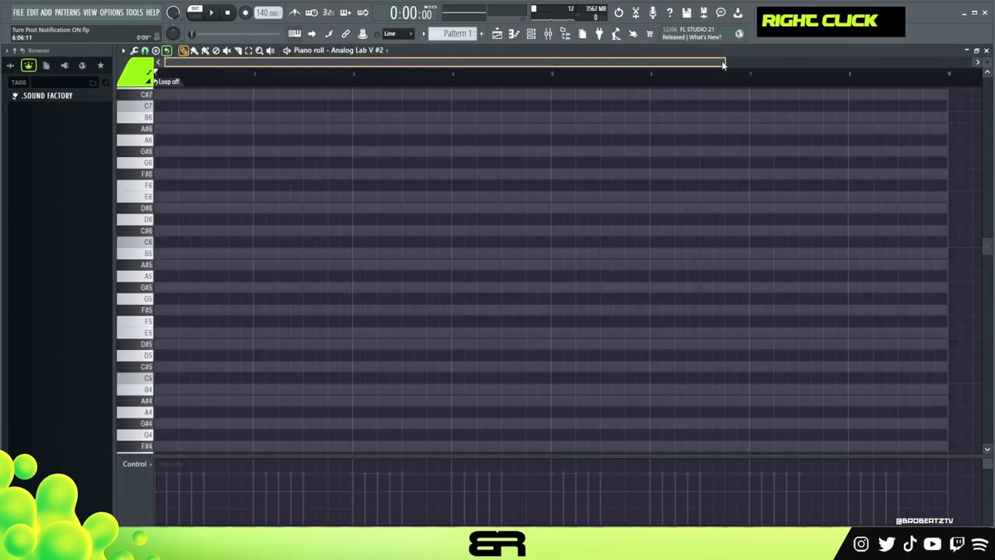
left_click_drag(721, 61, 701, 62)
scroll(985, 62, "up", 1)
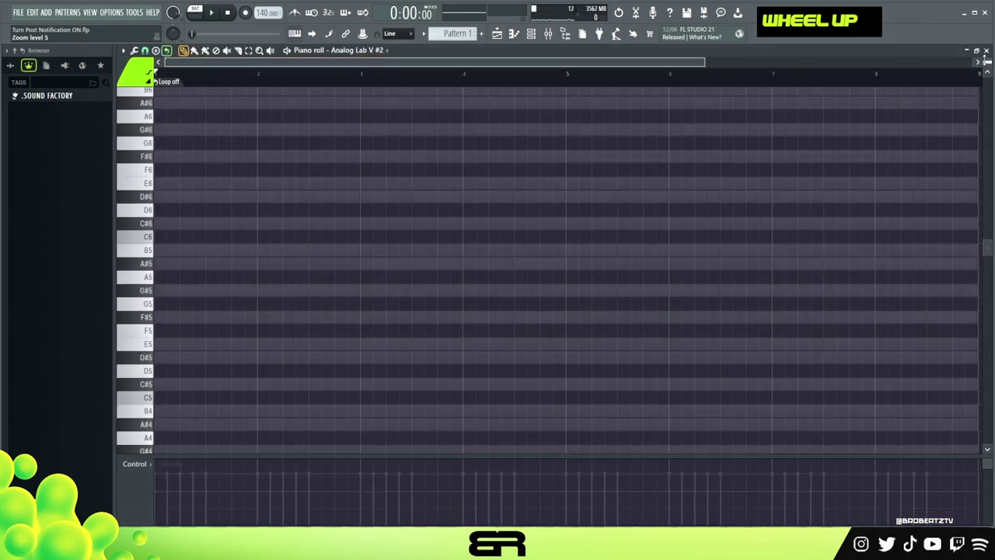
right_click(403, 260)
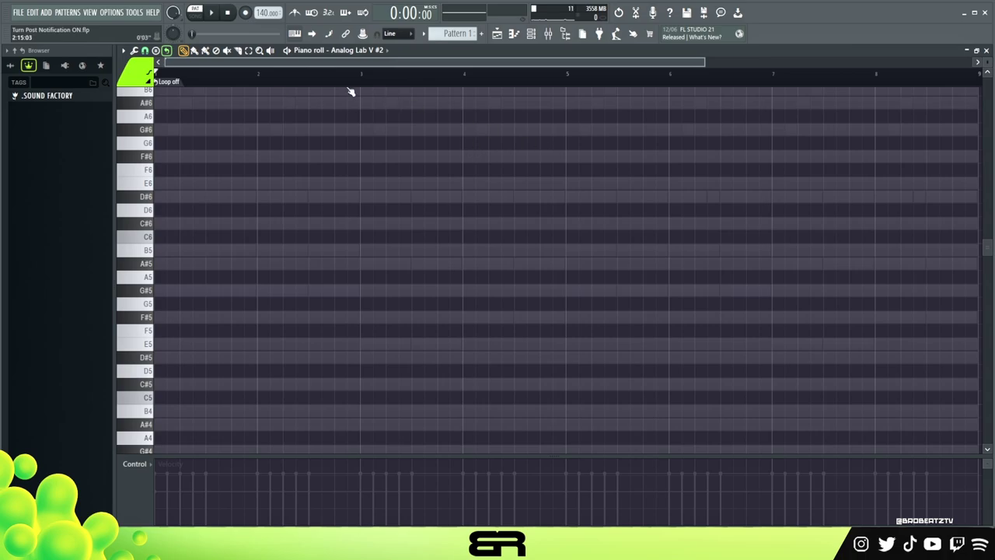
Play the pattern and audition B5 on the Analog Lab V #2 piano keys to find a counter-melody note
key("space")
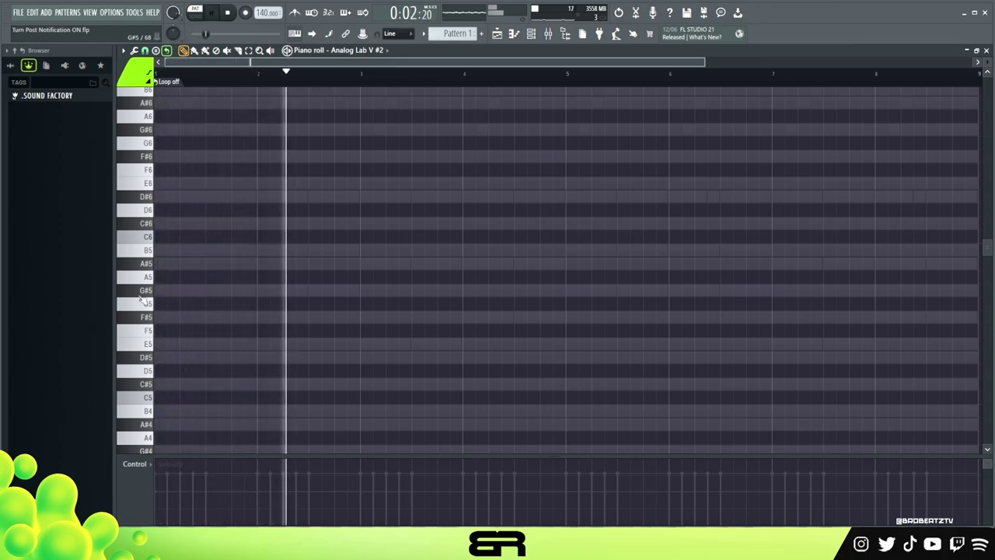
left_click(143, 252)
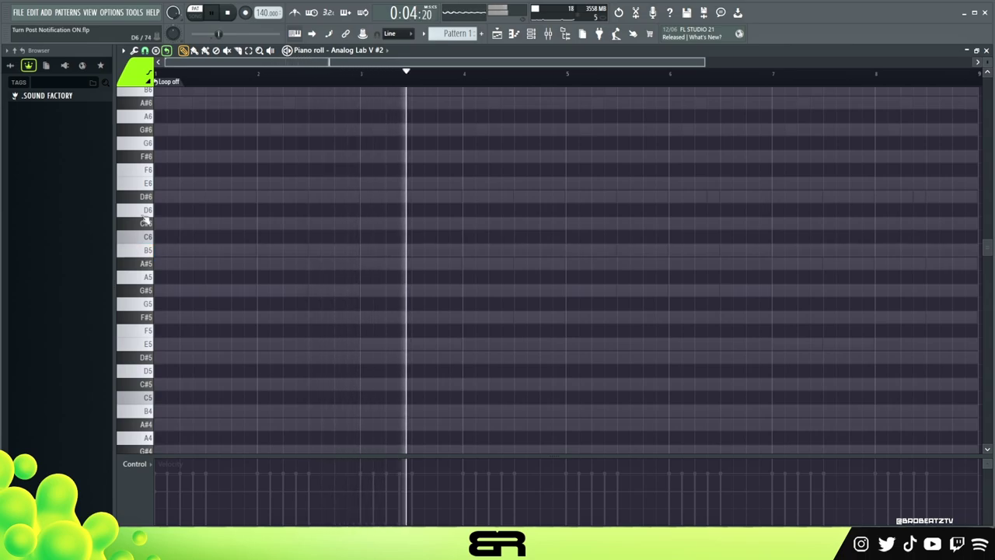
key("space")
Add three-beat notes for Analog Lab V #2 during playback: B5 from beat 3 of bar 1 and D#6 from bar 2
key("space")
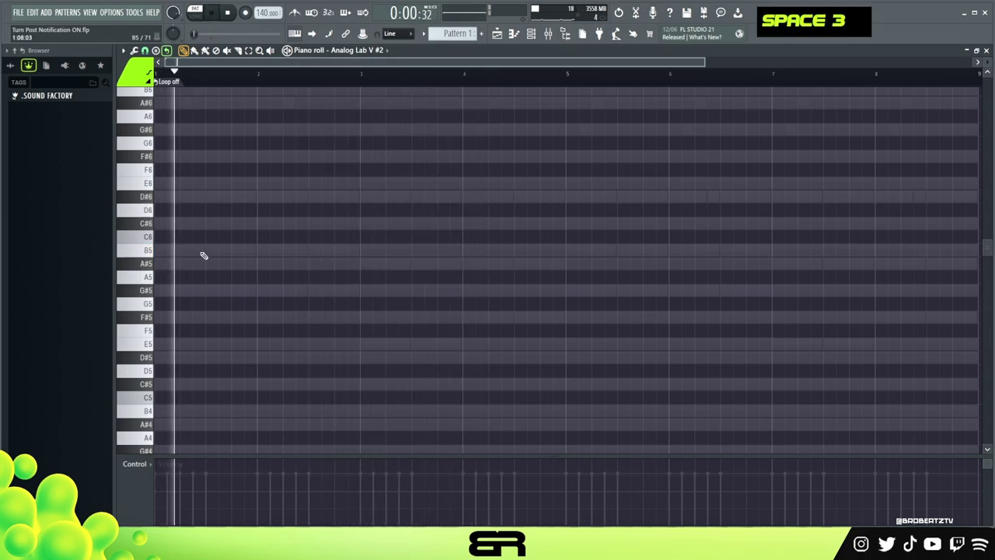
left_click(207, 250)
key("space")
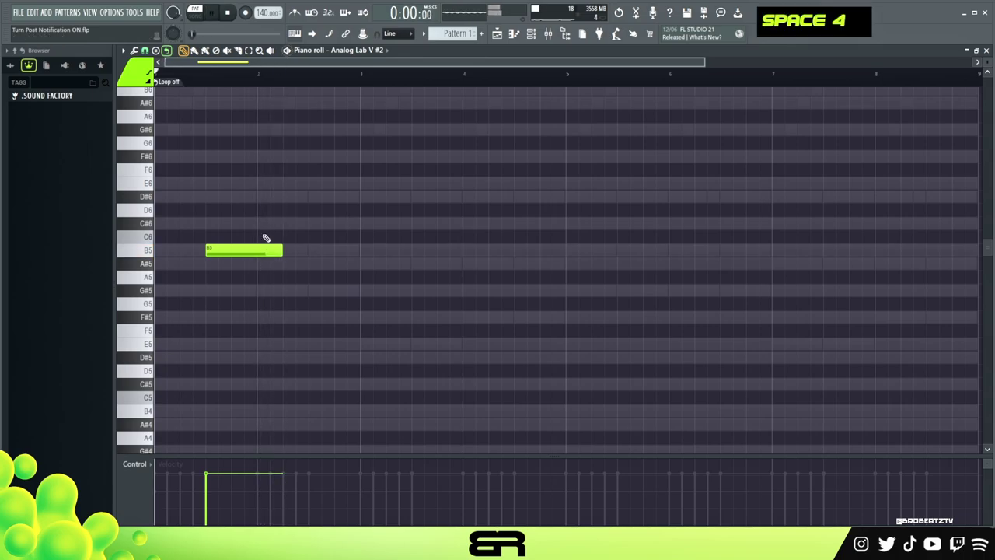
key("space")
left_click(259, 197)
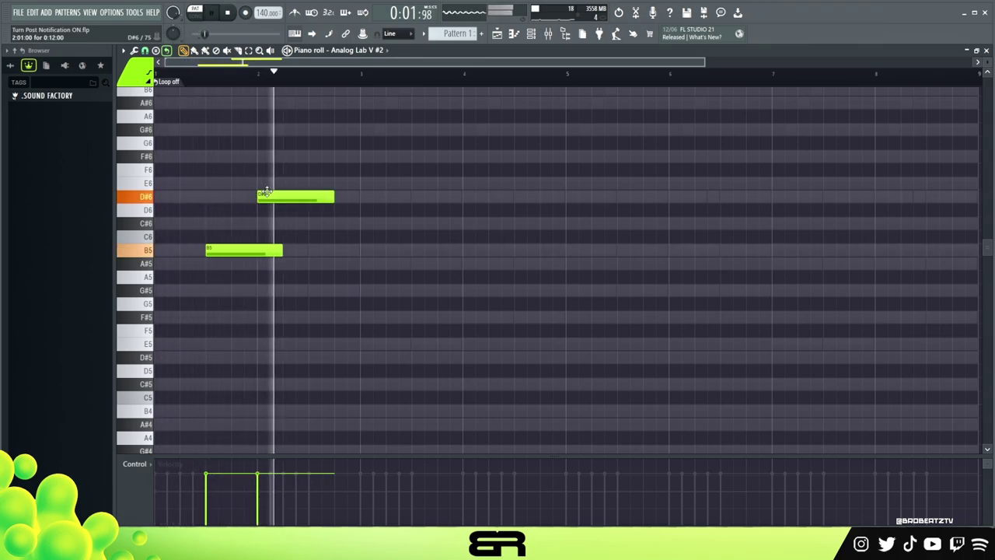
Add a three-beat A#5 note from bar 3 for Analog Lab V #2 and copy the first B5 note to beat 4 of bar 3
left_click(362, 263)
key("space")
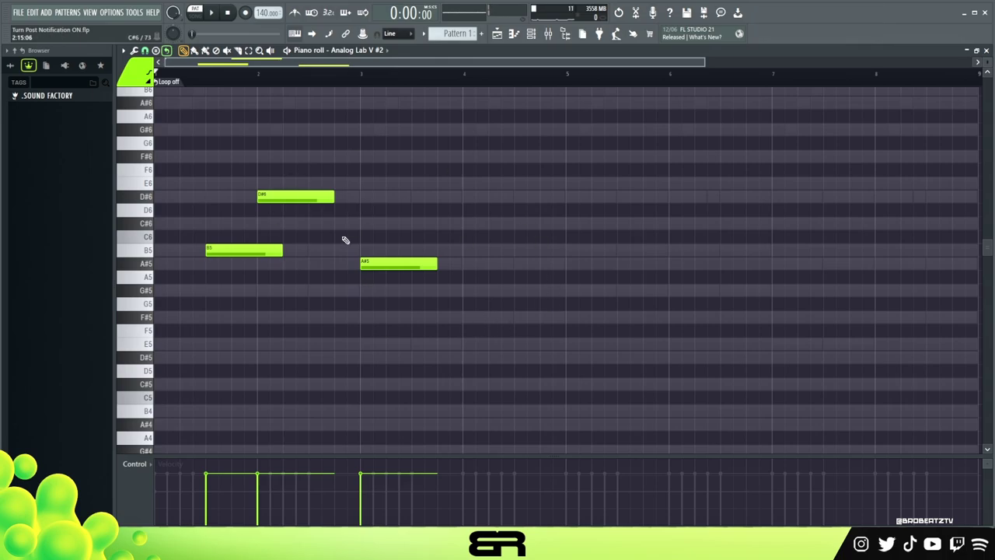
left_click_drag(230, 232, 231, 263)
left_click_drag(216, 201, 430, 283)
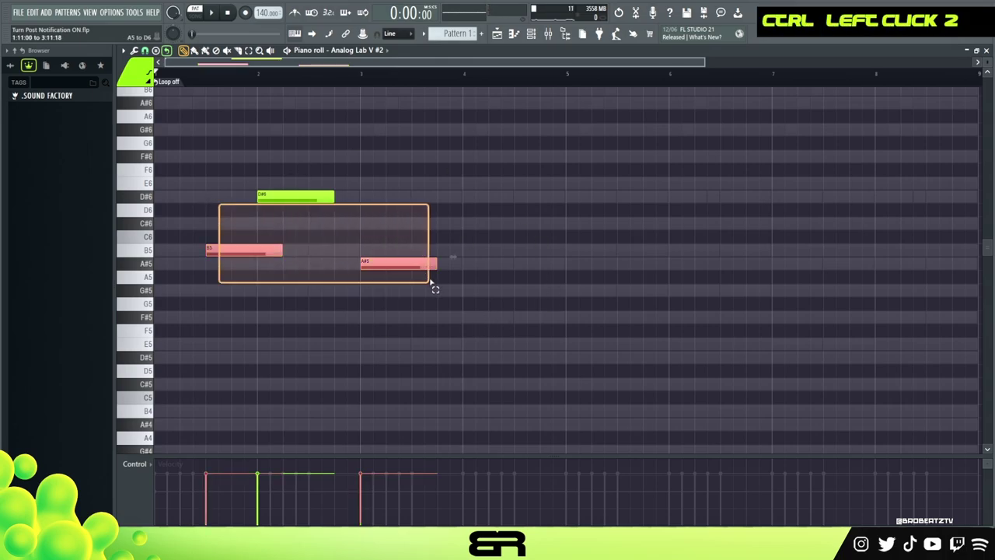
right_click(282, 271)
left_click(227, 250, "ctrl")
left_click_drag(227, 249, 458, 246)
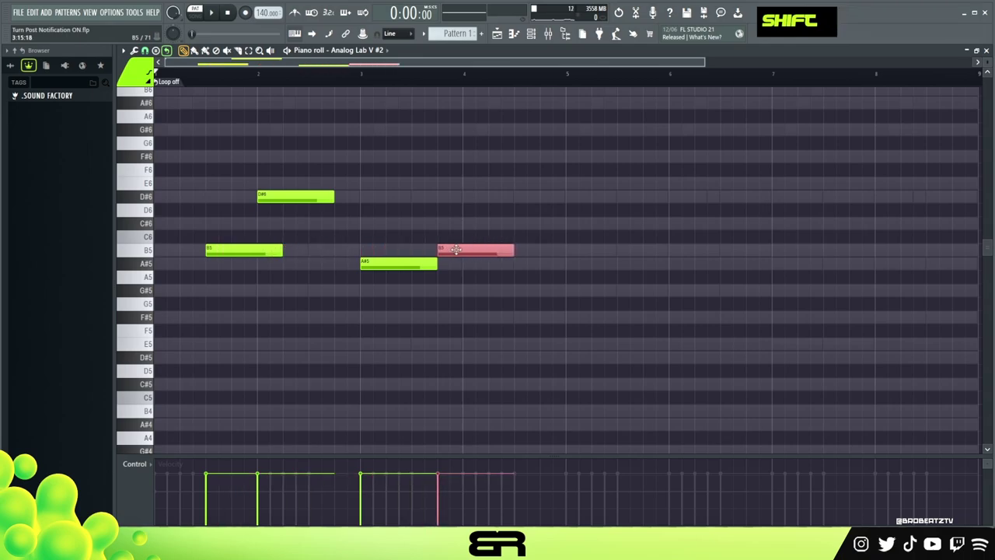
Play the pattern and move the copied B5 note to beat 3 of bar 3
key("space")
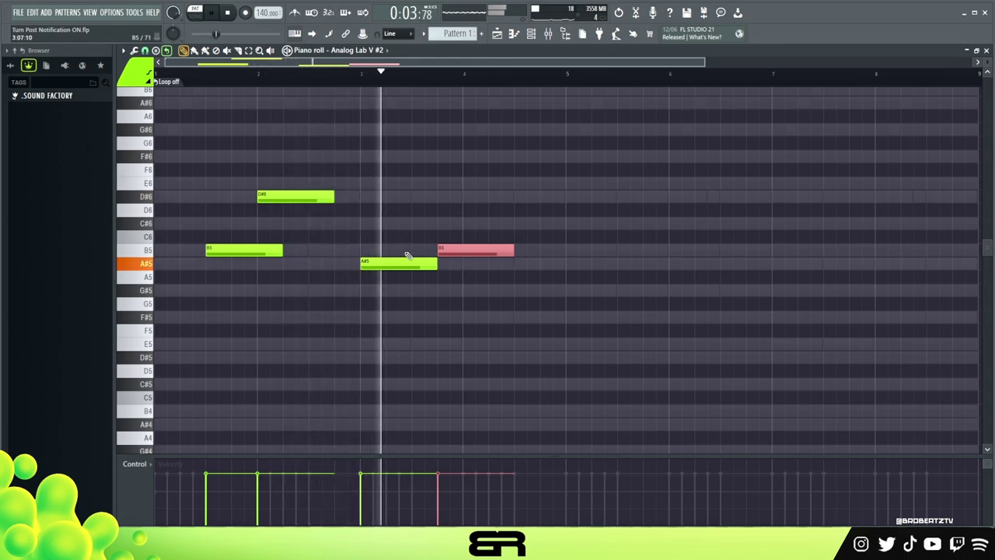
left_click_drag(453, 250, 427, 250)
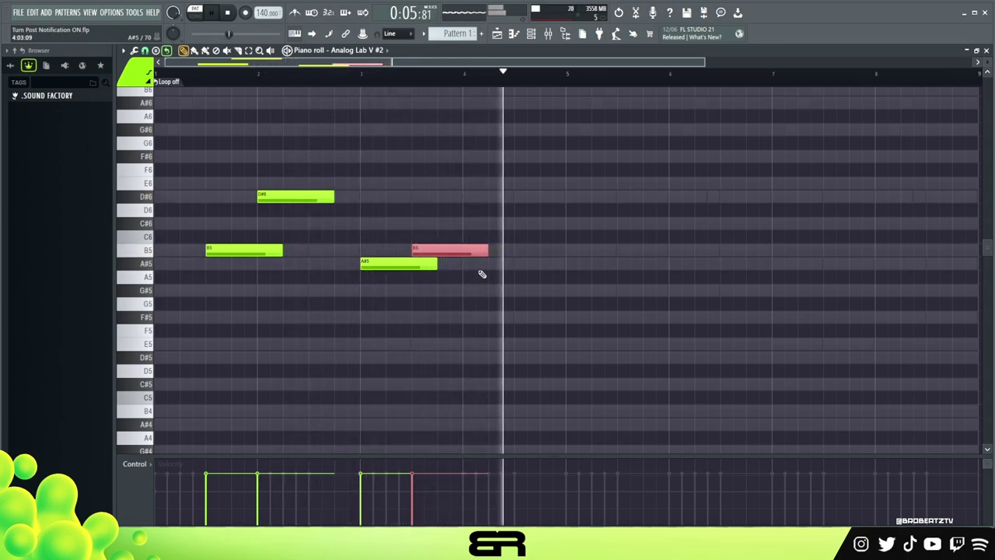
key("space")
right_click(594, 246)
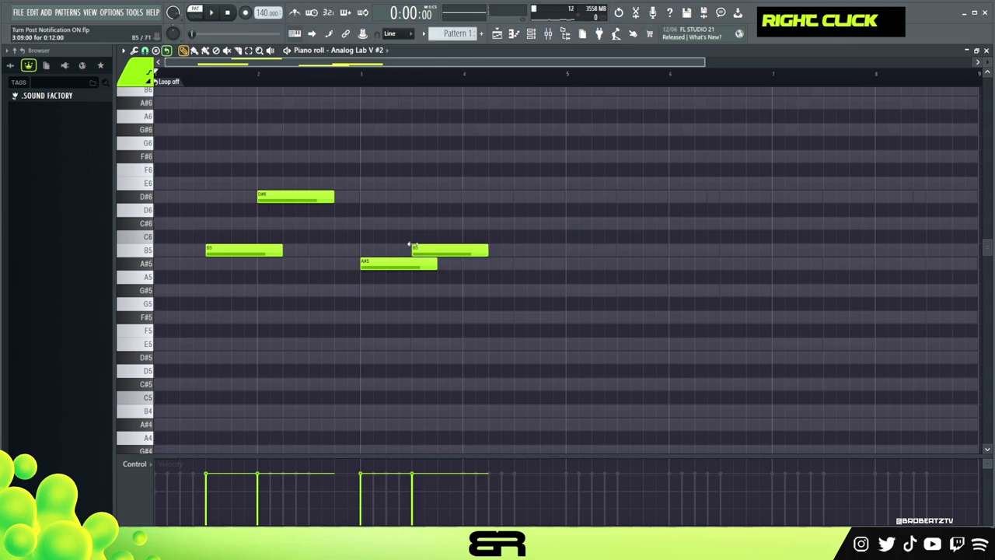
Duplicate the four counter-melody notes of the first four bars into bars 5 to 8
left_click_drag(172, 140, 498, 288, "ctrl")
left_click_drag(245, 251, 645, 255, "shift")
key("ctrl+d")
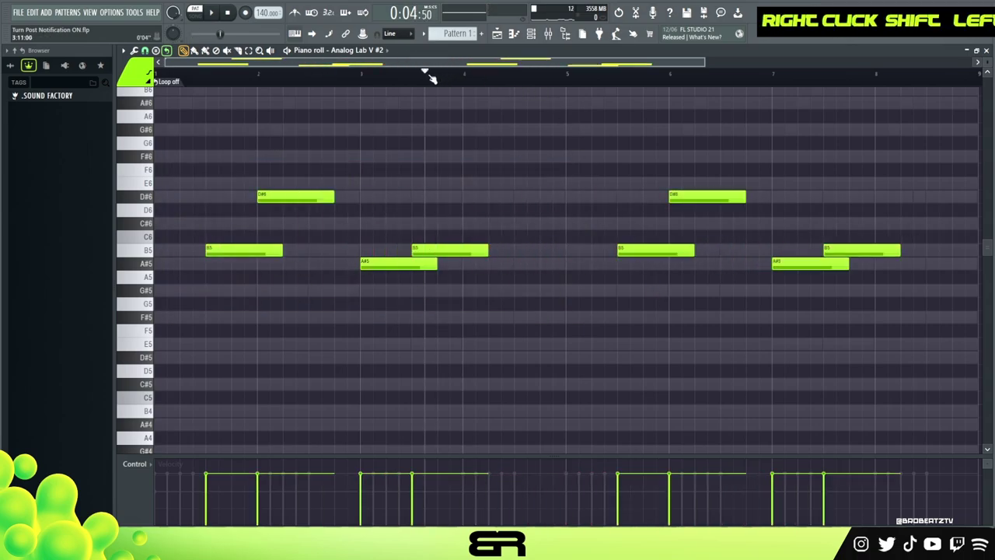
In the second half of the counter-melody, delete the D#6 note and move the A#5 note to beat 3 of bar 6
key("space")
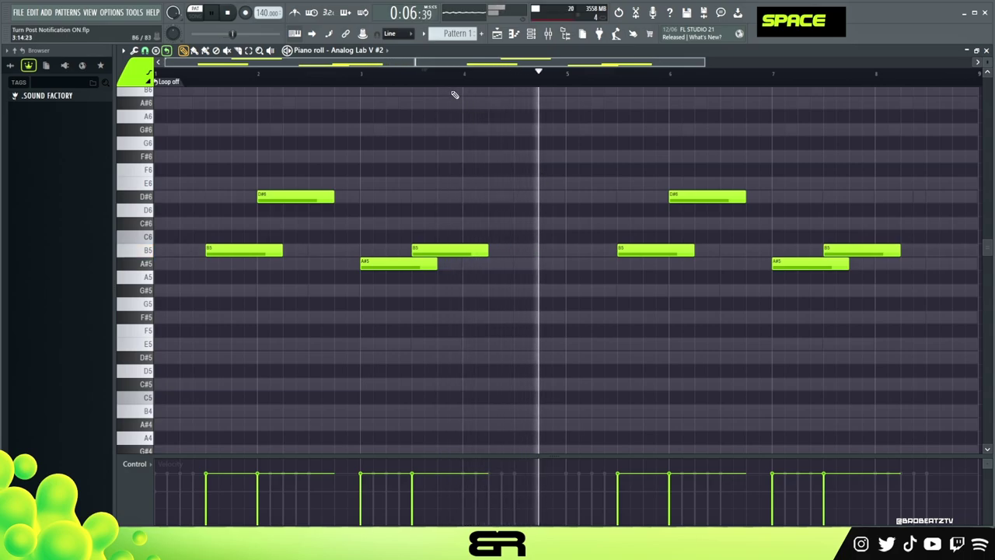
right_click(727, 196)
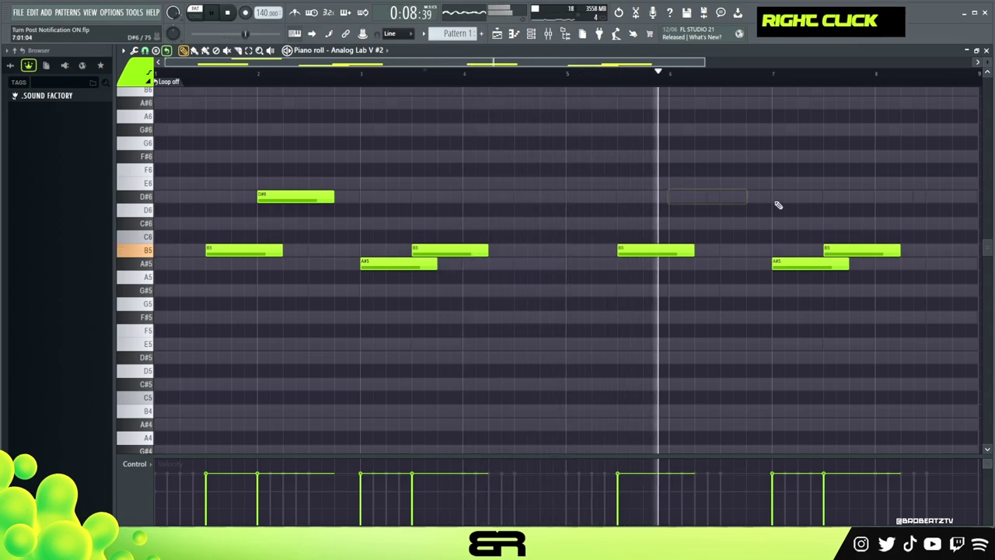
key("space")
left_click_drag(798, 266, 747, 266)
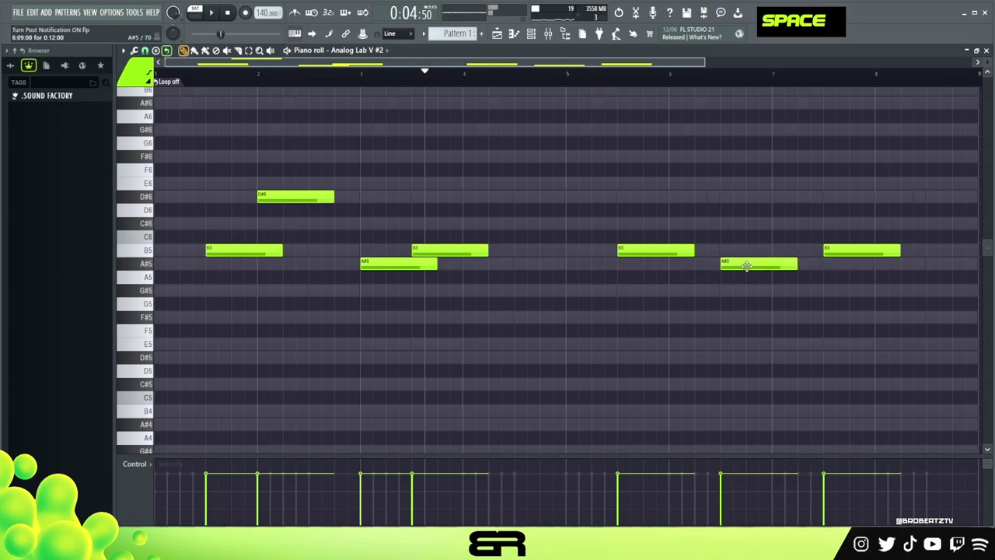
Add a three-beat G#5 note from bar 7, lower the last B5 note to A#5, and play the counter-melody
key("space")
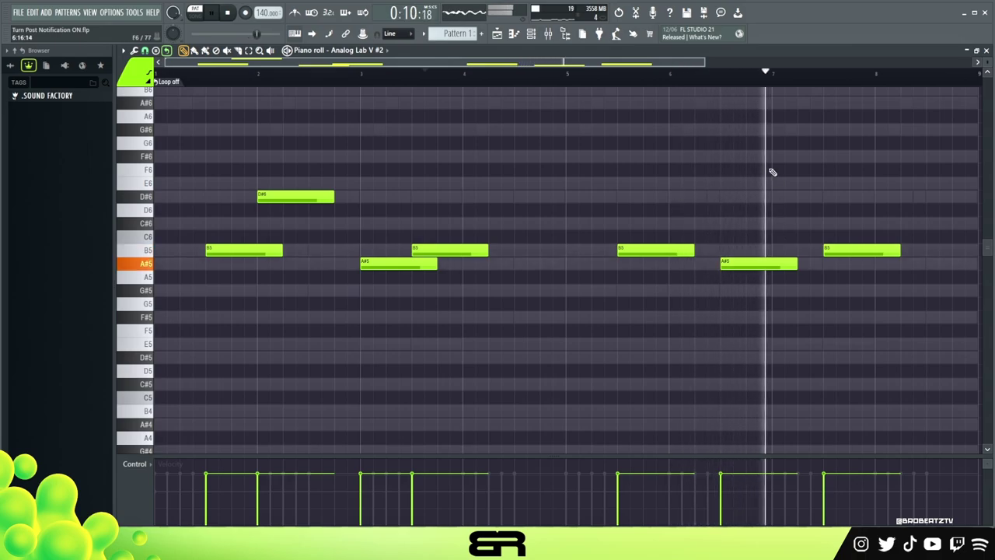
key("space")
left_click(776, 288)
key("space")
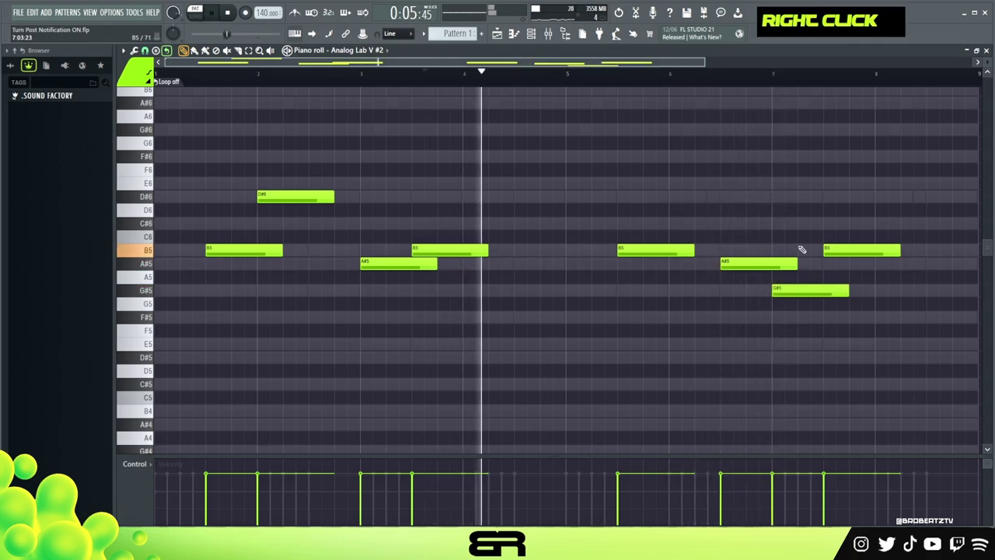
left_click_drag(837, 251, 839, 265)
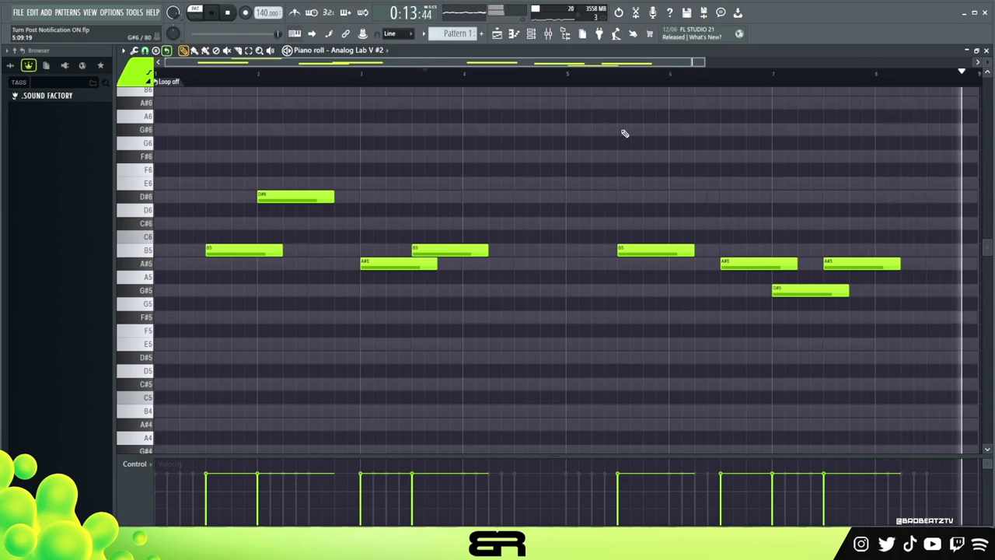
key("space")
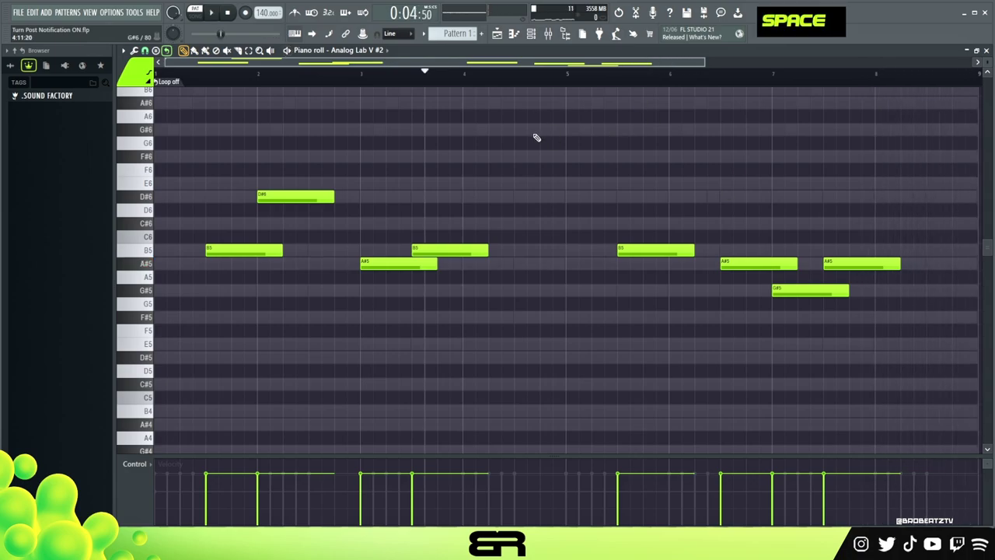
right_click(548, 167, "ctrl")
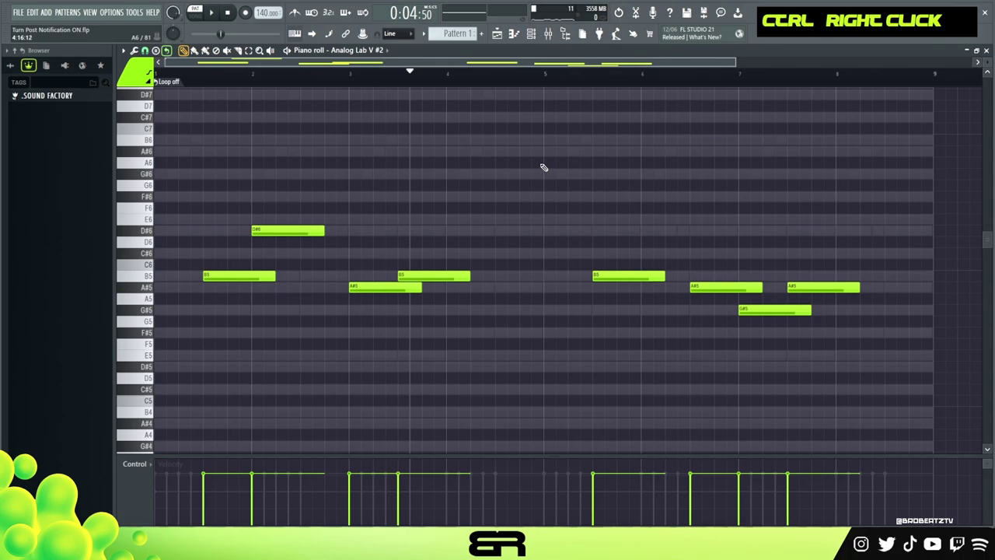
left_click_drag(429, 78, 504, 87)
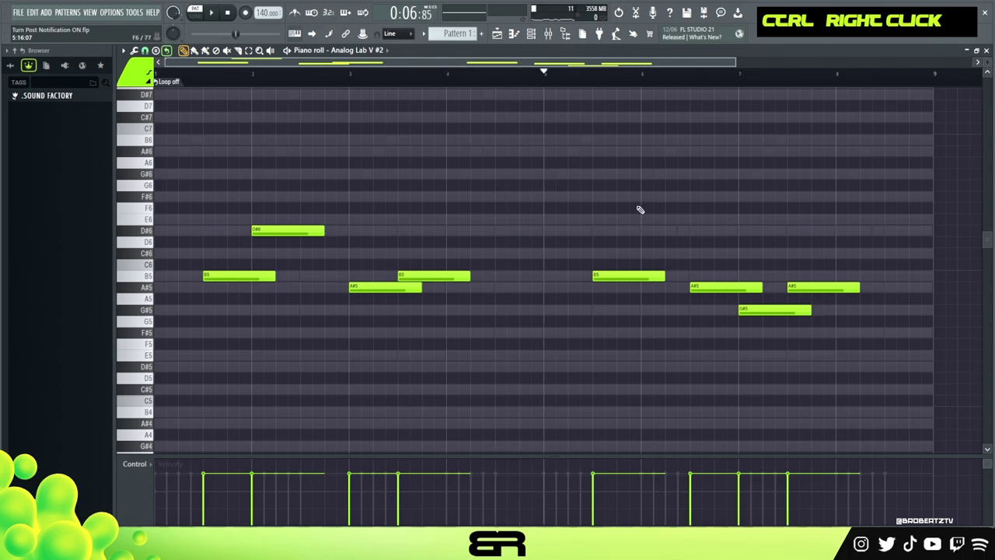
right_click(775, 227)
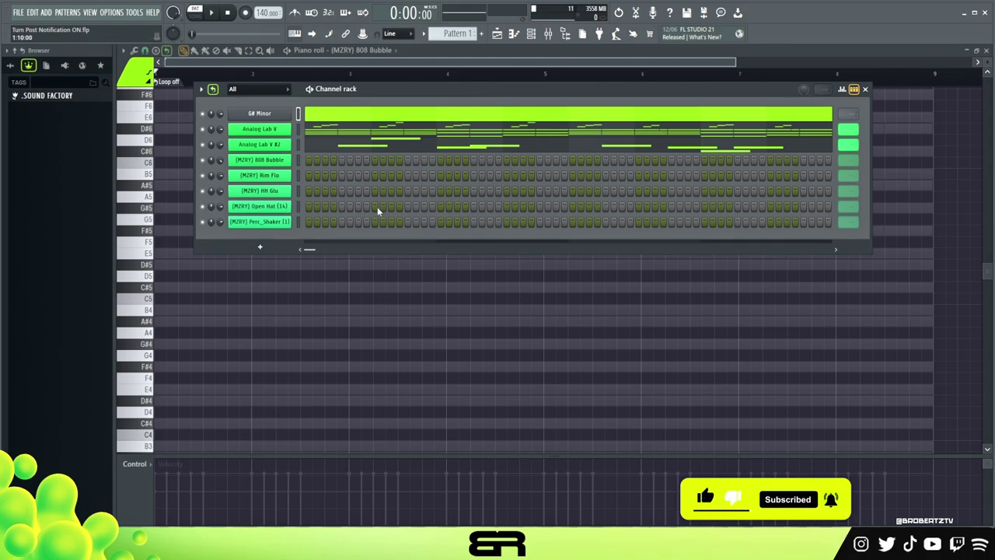
Fill the HH Glu row with hits on nearly every step and add Open Hat hits on steps 5, 14 and 15
left_click_drag(309, 195, 812, 191)
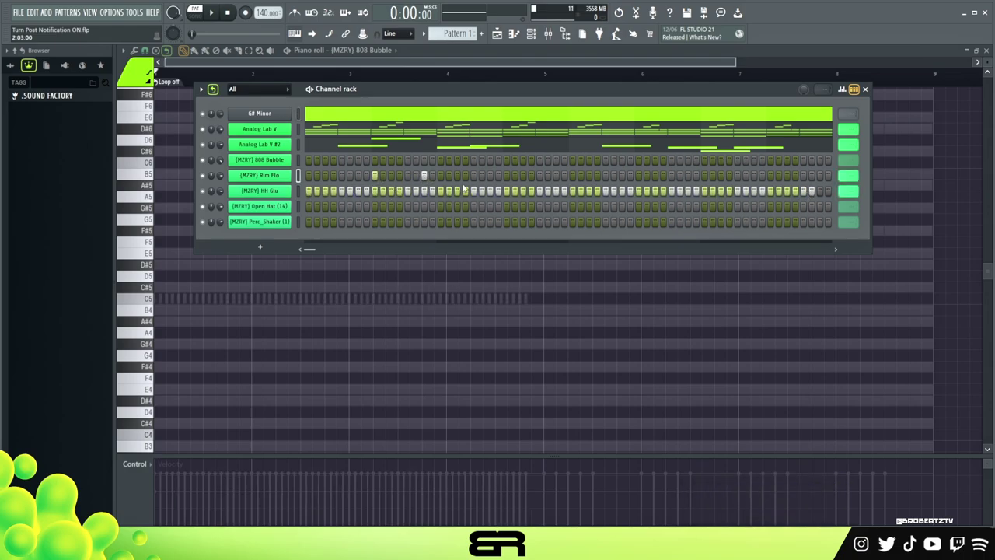
right_click(499, 176)
left_click(341, 206)
left_click(416, 206)
left_click(423, 206)
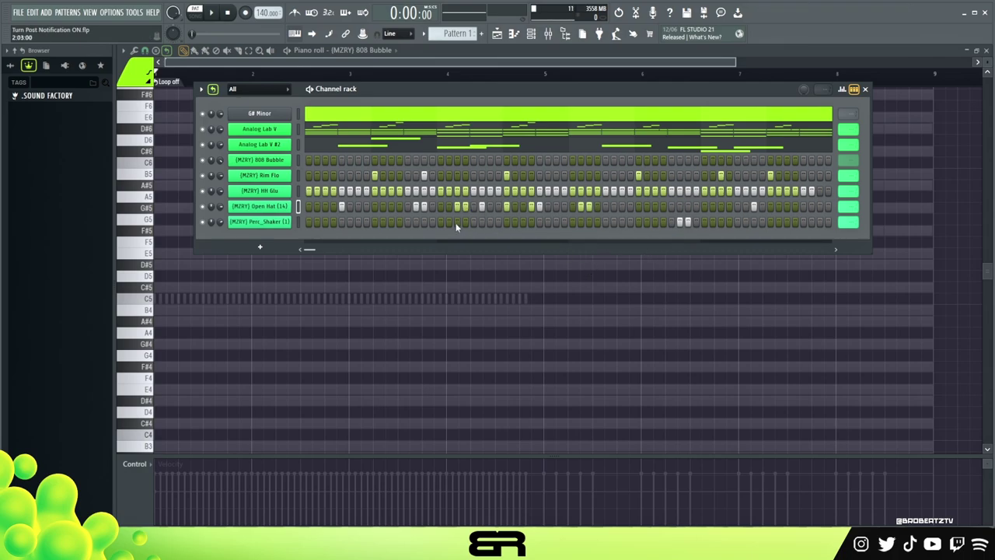
Remove the HH Glu hits from the step sequencer
right_click(326, 192)
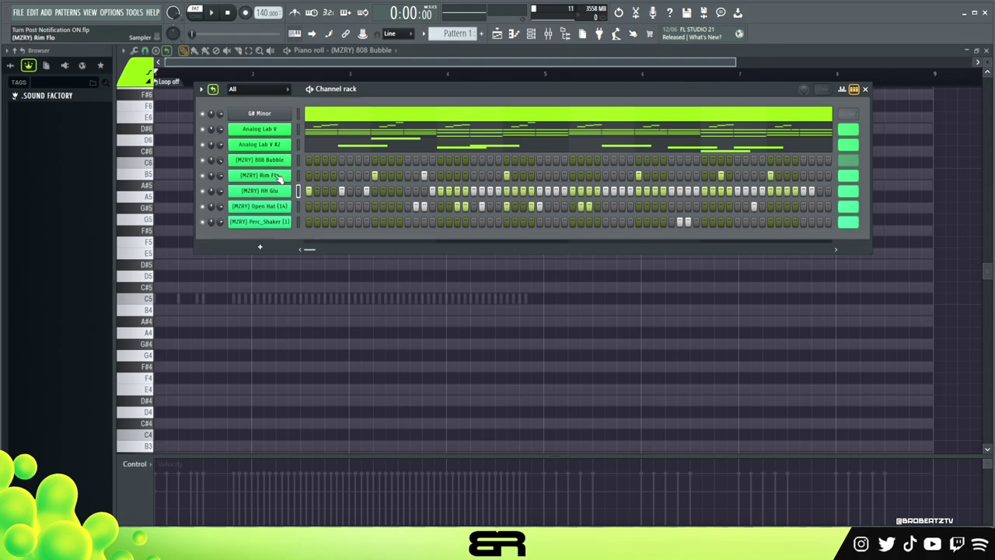
right_click(490, 191)
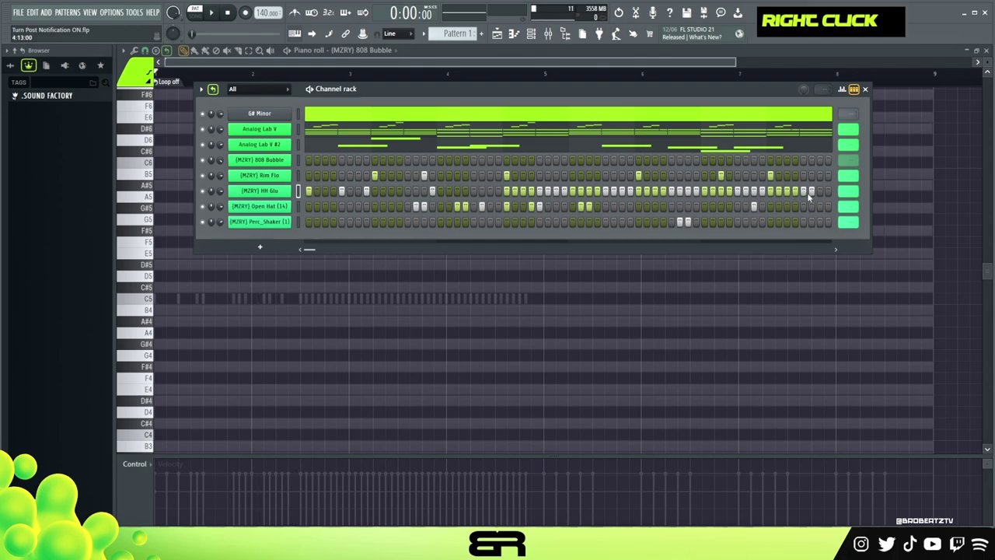
mouse_move(808, 198)
left_mouse_down()
mouse_move(395, 200)
mouse_move(715, 231)
mouse_move(372, 243)
mouse_move(408, 210)
mouse_move(793, 215)
mouse_move(772, 187)
left_mouse_up()
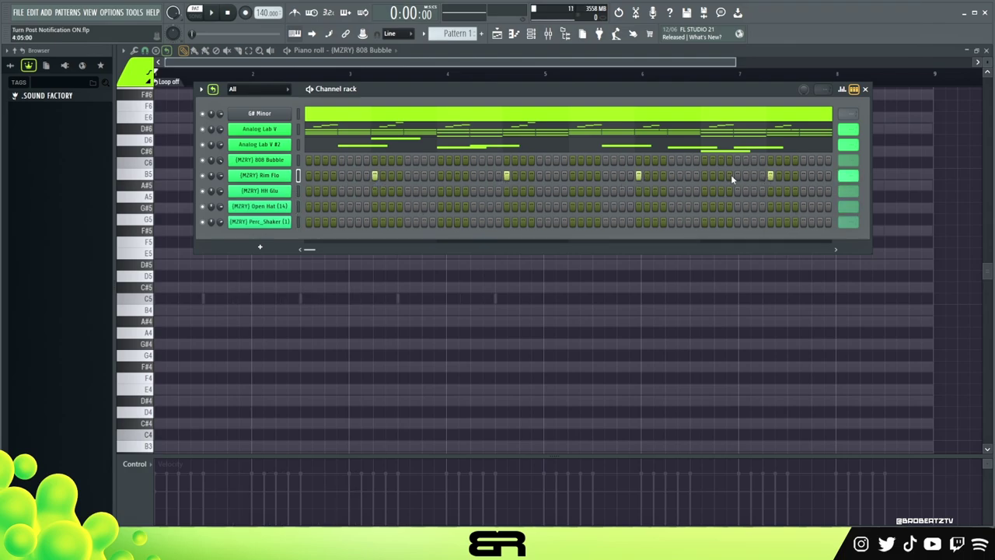
Copy the first G#5, the first E5 and the first F#5 note from the Analog Lab V piano roll
left_click(338, 138)
left_click_drag(179, 222, 160, 191)
left_click(364, 253, "ctrl+shift")
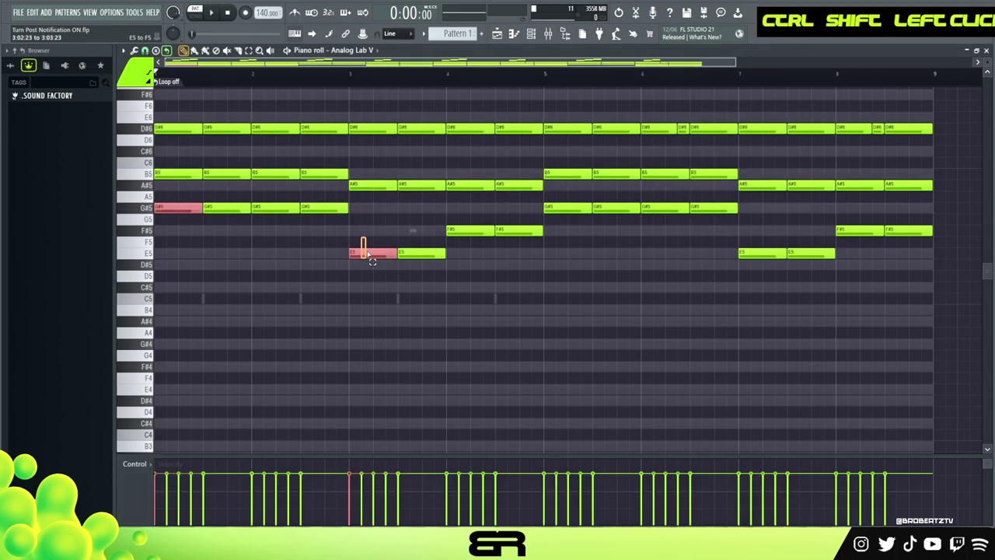
key("ctrl+c")
Paste the copied notes into the piano roll of 808 Bubble and raise their velocity to the maximum
left_click(531, 33)
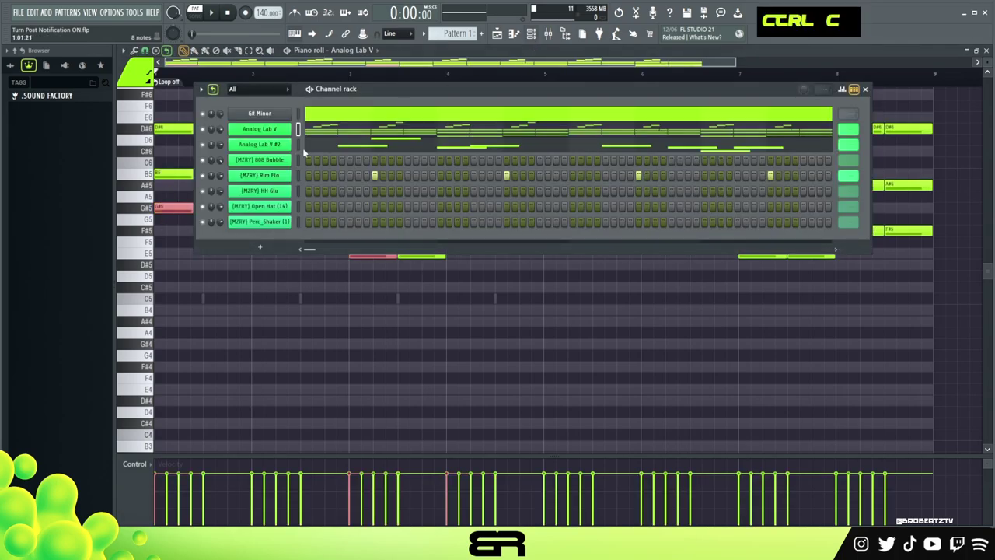
right_click(265, 160)
left_click(329, 161)
key("ctrl+v")
scroll(315, 208, "up", 18)
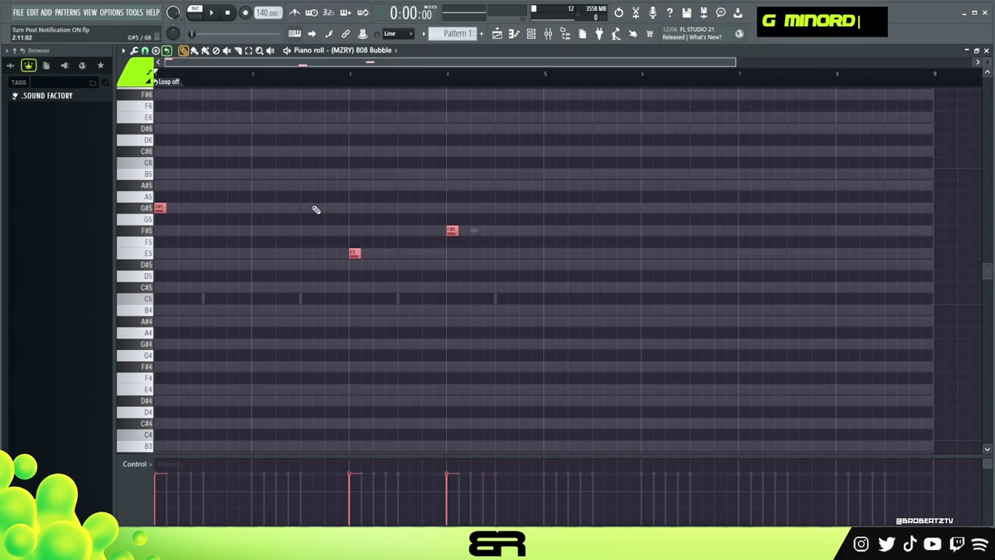
Deselect the 808 Bubble notes and play the start of the pattern several times to hear how the 808 fits
key("space")
right_click(283, 208)
key("space")
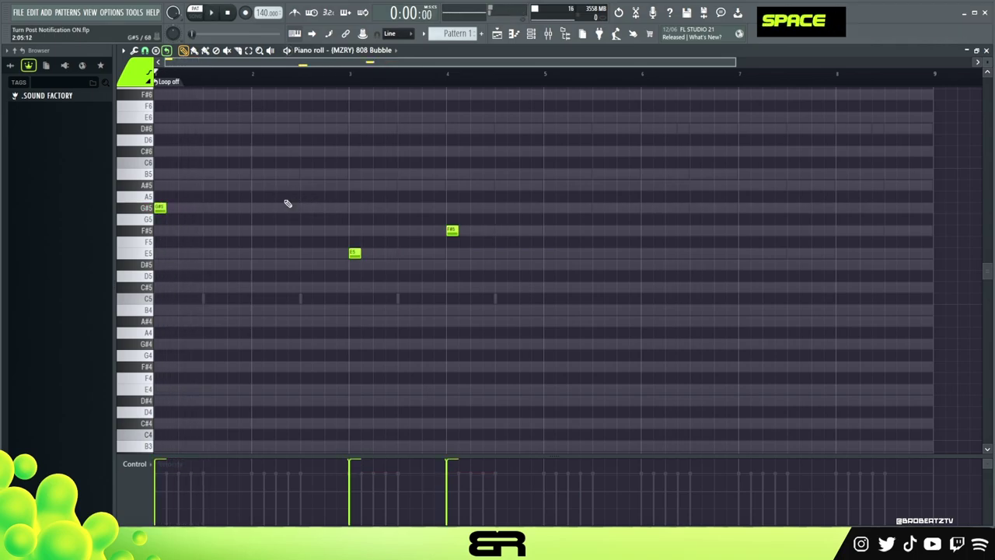
key("space")
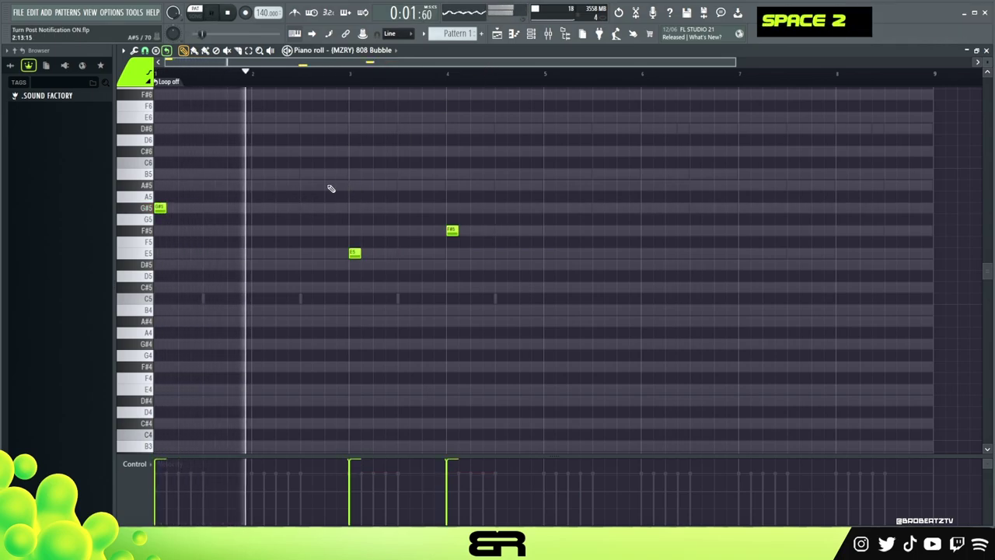
key("space")
key("space")
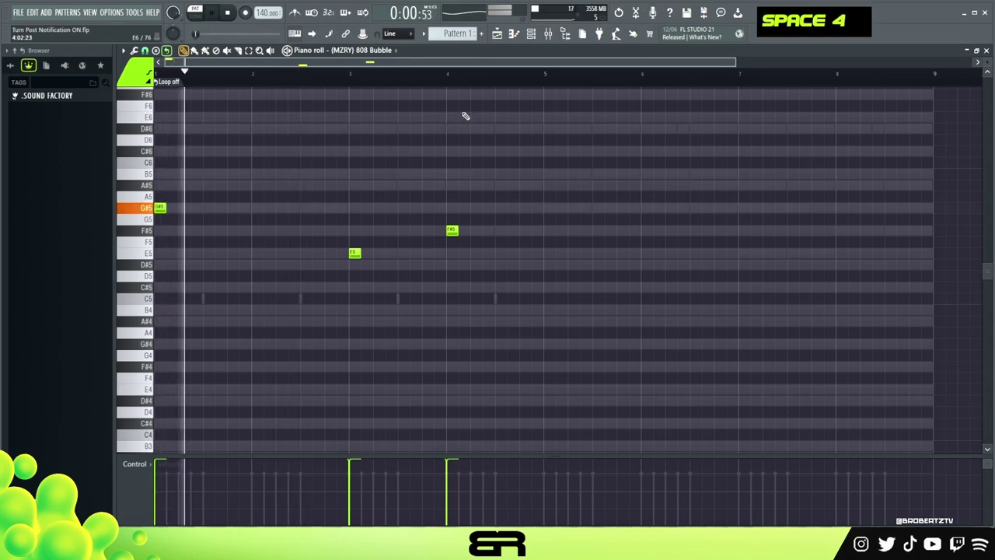
right_click(177, 215)
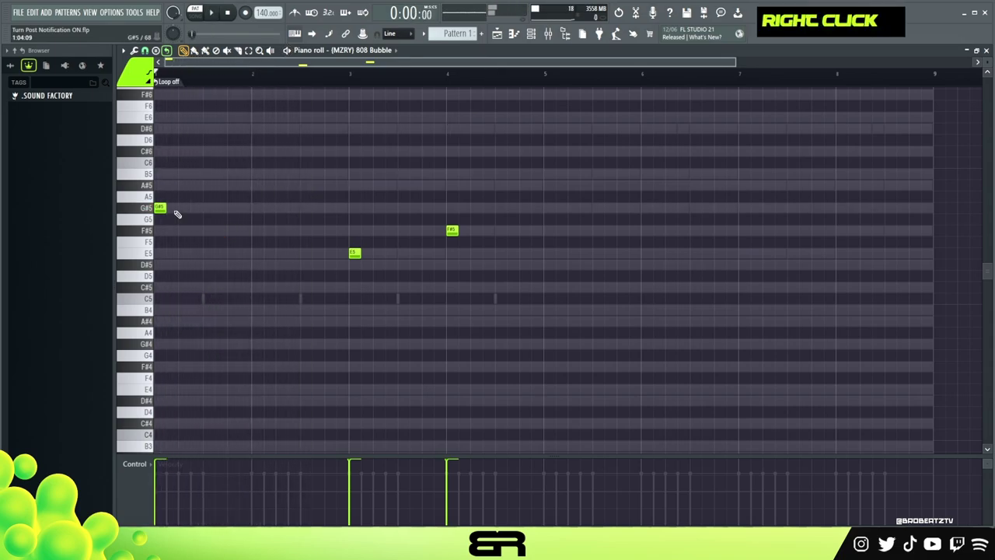
Add half-beat 808 Bubble notes: G#5 on beats 3 and 4 of bar 1, and E5 on beat 3 of bar 3
key("space")
left_click(206, 209)
key("space")
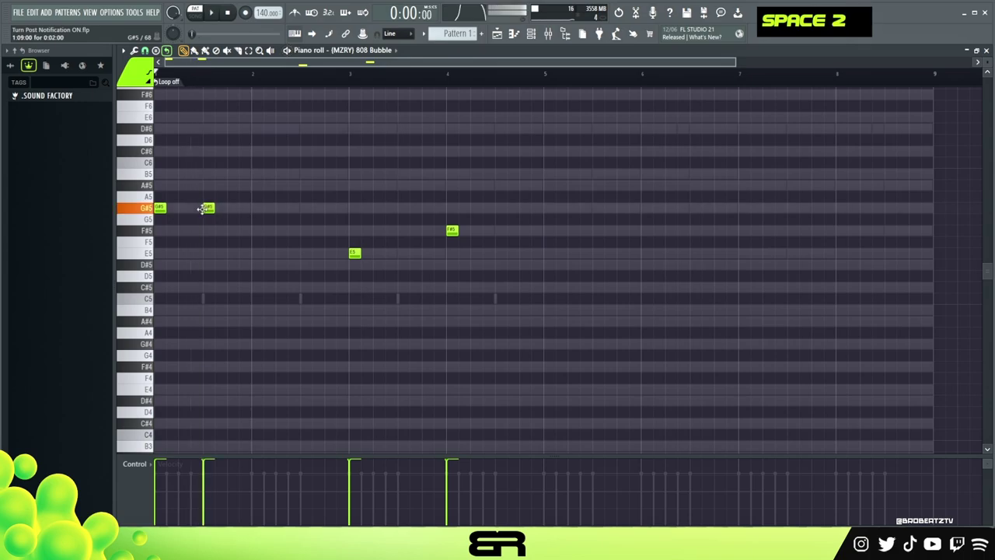
key("space")
left_click(231, 209)
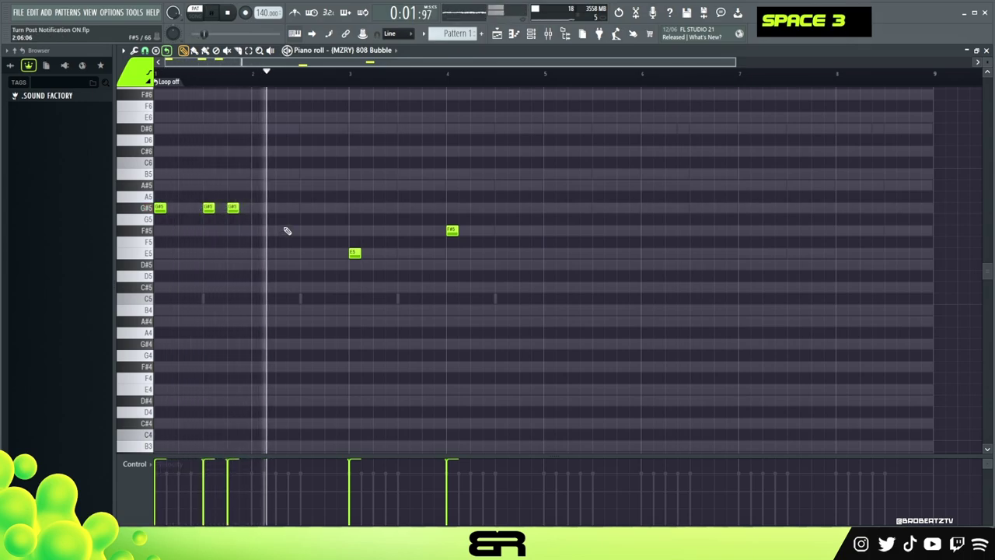
left_click(403, 252)
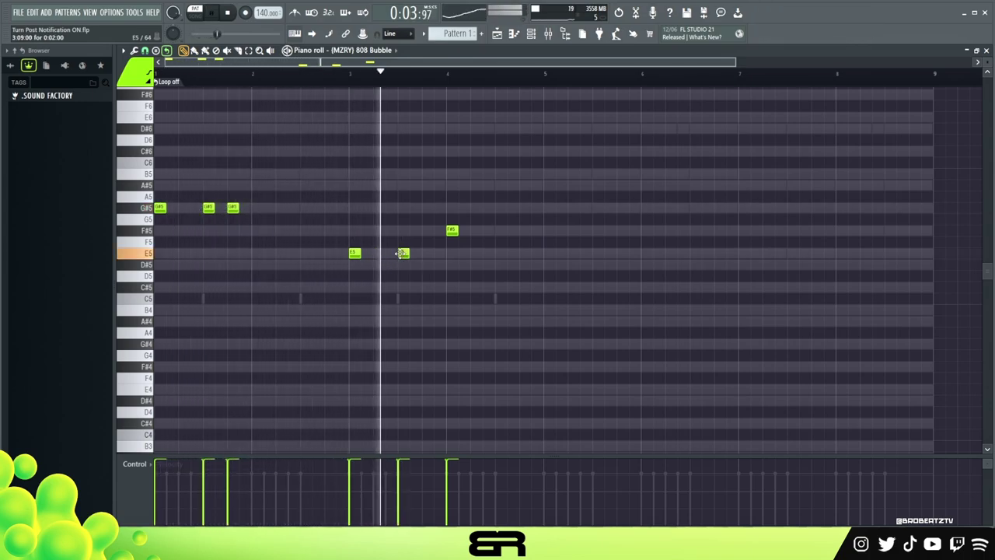
Lower the velocity of all 808 Bubble notes slightly and add an E5 note on beat 4 of bar 3 during playback
key("space")
key("ctrl+a")
key("space")
scroll(431, 246, "down", 6)
scroll(431, 245, "up", 3)
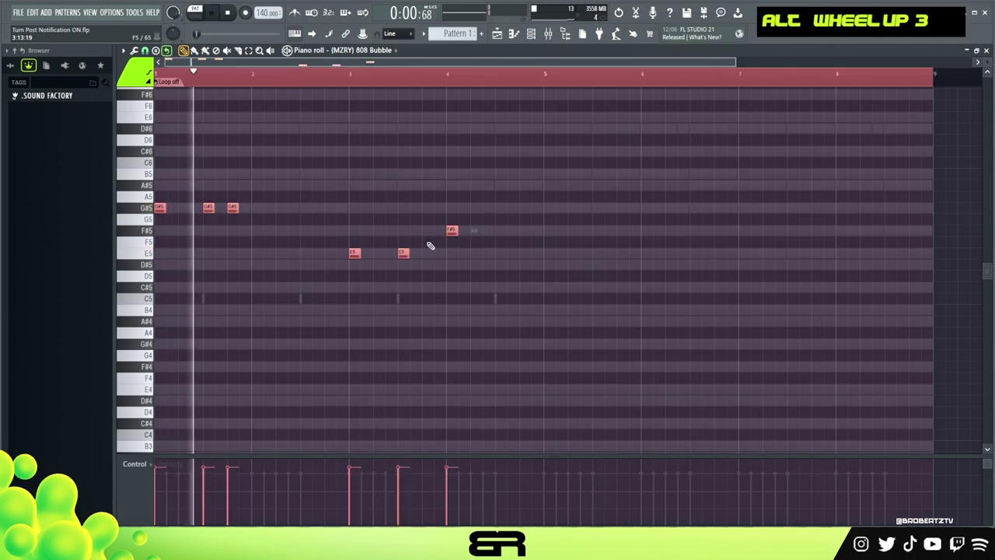
right_click(410, 292)
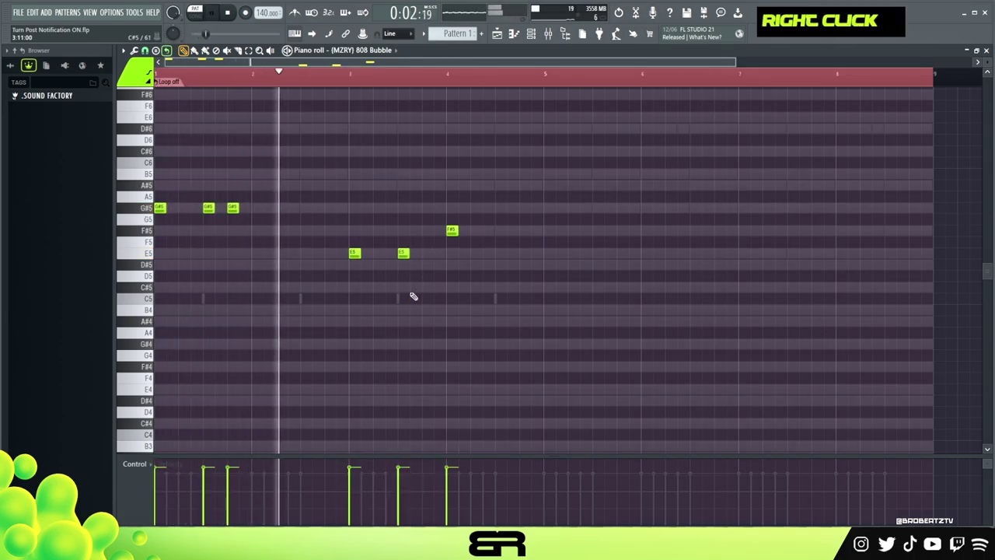
left_click(428, 252)
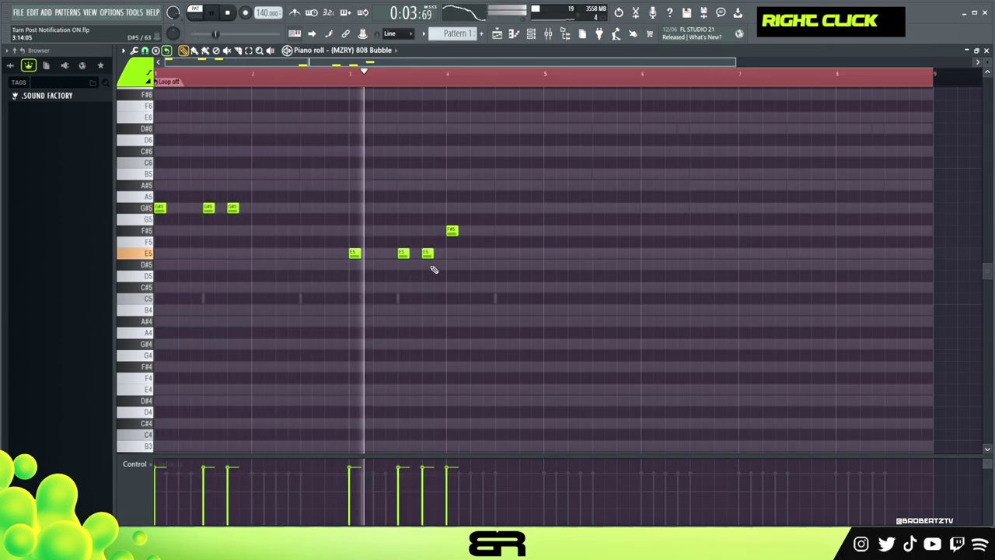
Move the bar 4 F#5 note to beat 2 and slightly lower the velocity of all 808 Bubble notes
right_click(451, 230)
left_click(473, 231)
key("ctrl+a")
scroll(483, 242, "down", 2)
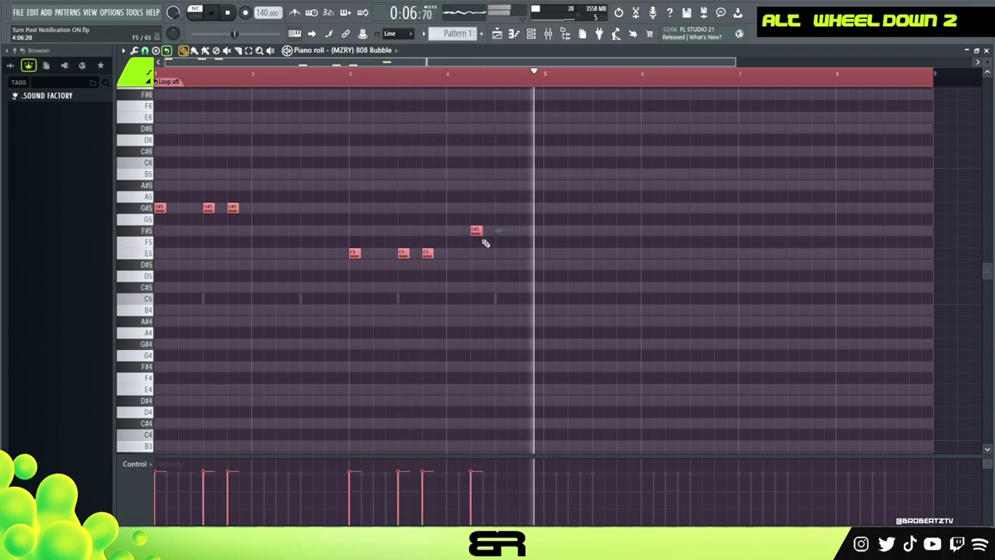
key("space")
key("space")
right_click(512, 204)
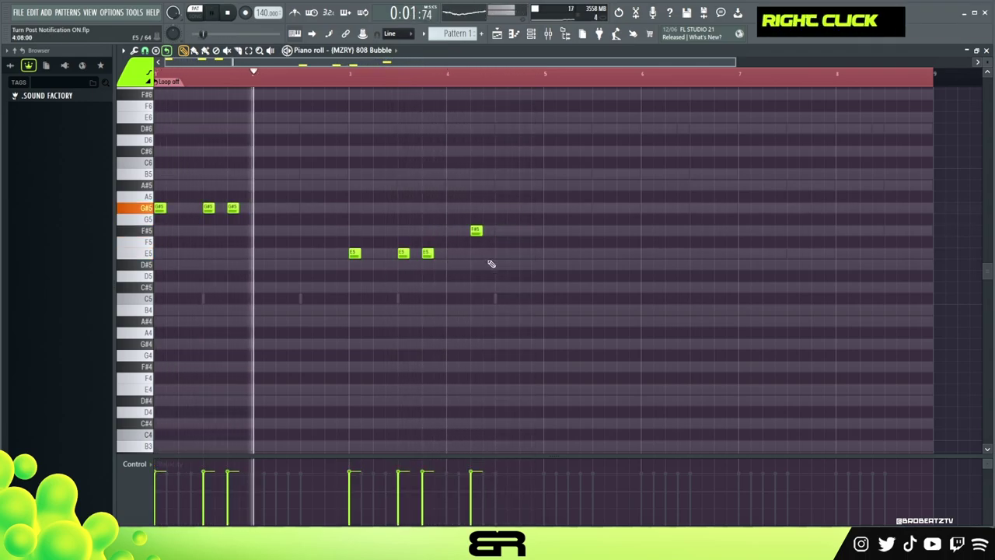
Duplicate all 808 Bubble notes from bars 1–4 into bars 5–8
key("ctrl+a")
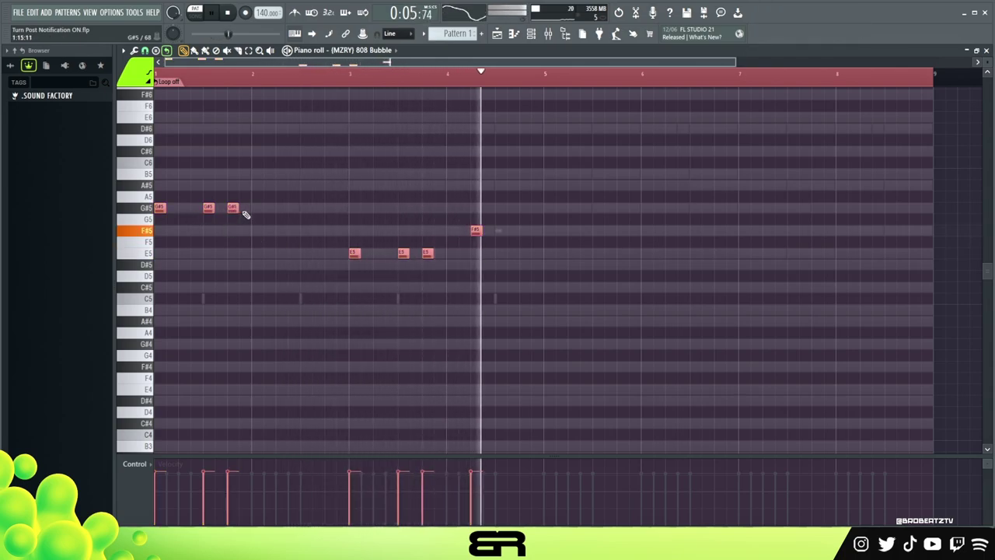
key("space")
left_click_drag(162, 208, 551, 197)
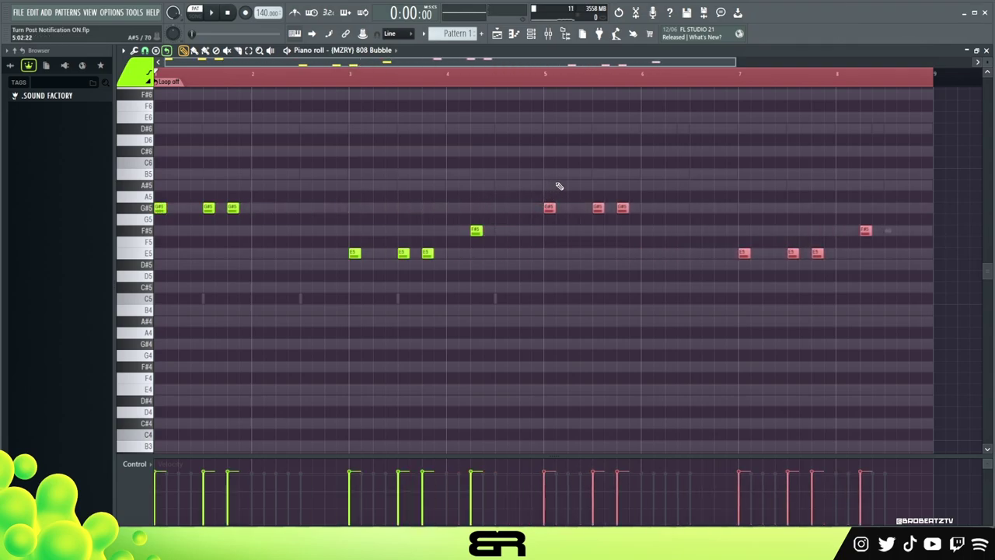
Transpose the two G#5 notes on beats 3 and 4 of bar 5 down one octave to G#4
right_click(582, 231)
left_click_drag(593, 242, 638, 199)
key("ctrl+Down")
right_click(650, 170)
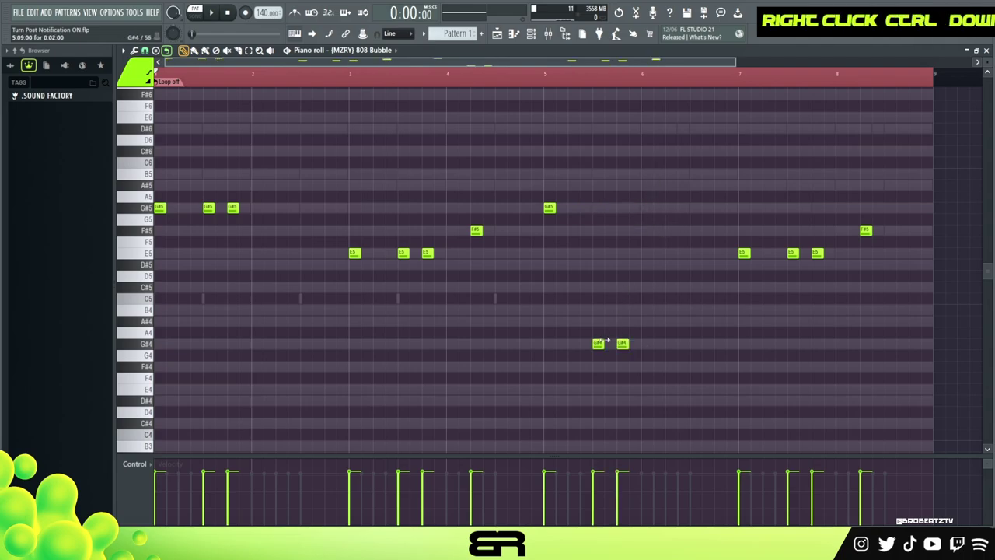
Play from the end of bar 4 and shift the first G#4 note of bar 5 to halfway through beat 3
key("space")
left_click(531, 73)
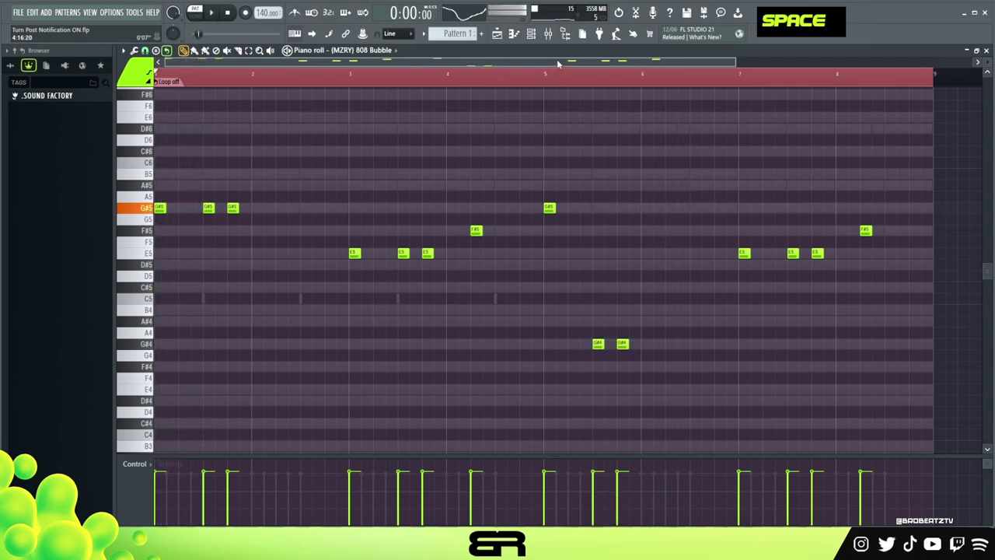
key("space")
key("space")
left_click(609, 343)
right_click(599, 345)
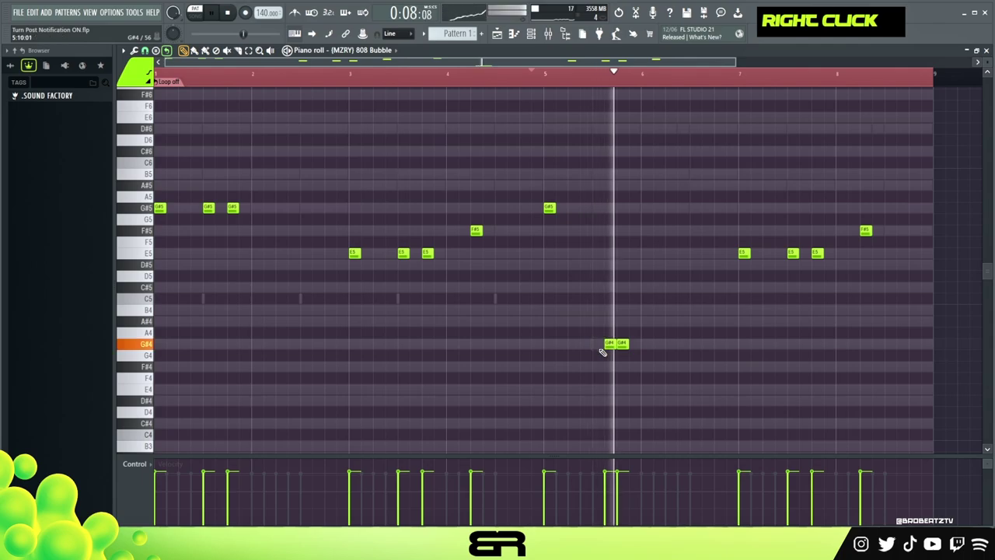
Add G#4 notes on beat 2 and halfway through beat 3 of bar 6, and F#5 halfway through beat 3 of bar 8
key("space")
key("space")
key("space")
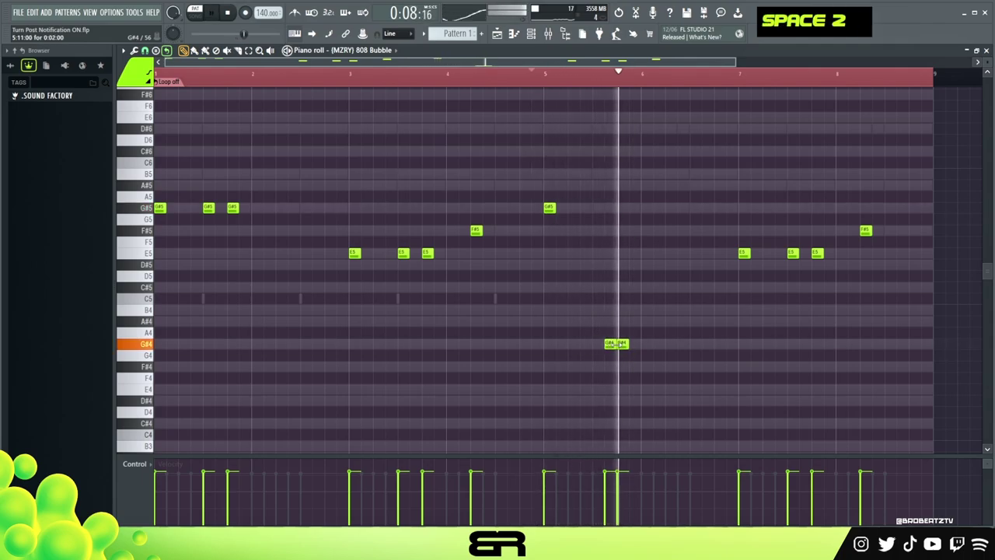
key("space")
left_click(667, 345)
key("space")
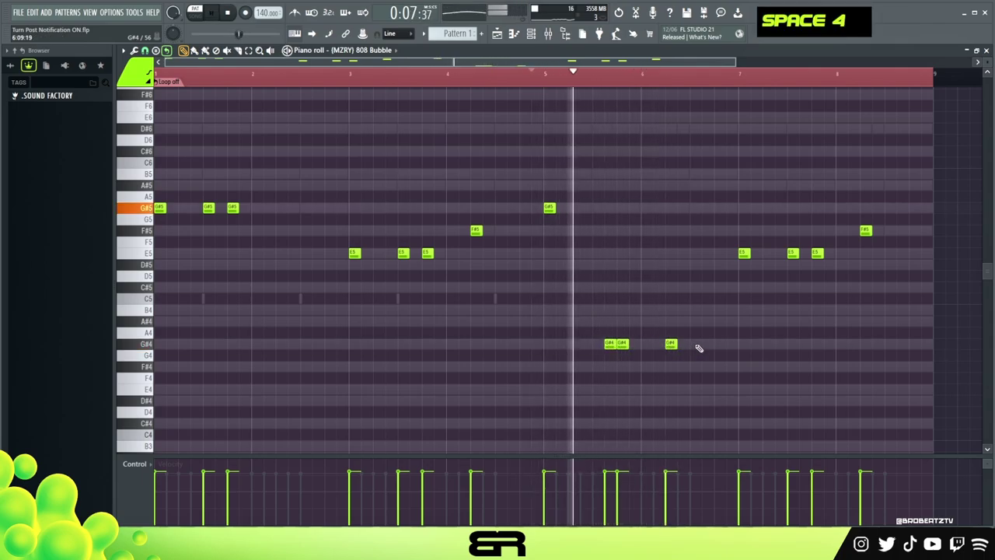
left_click(704, 344)
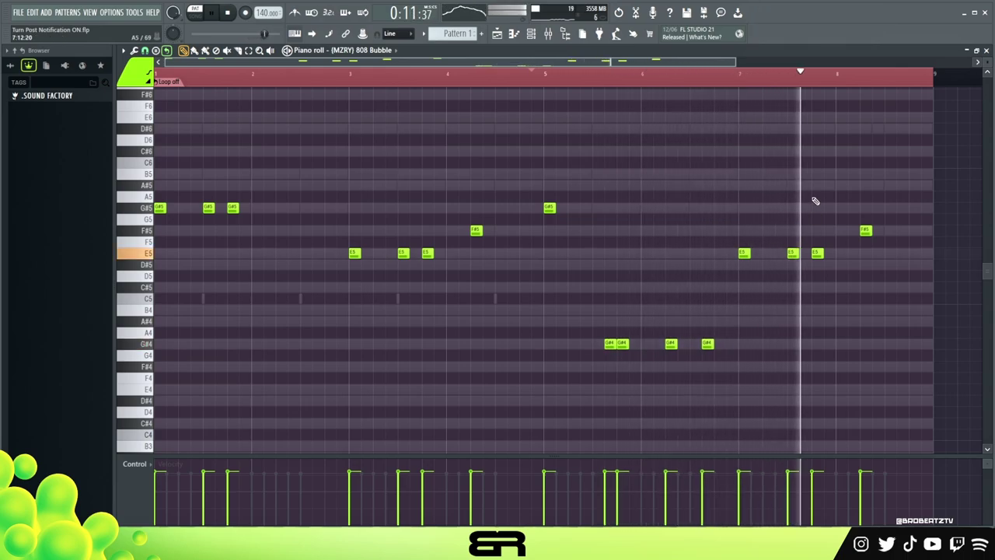
left_click(899, 230)
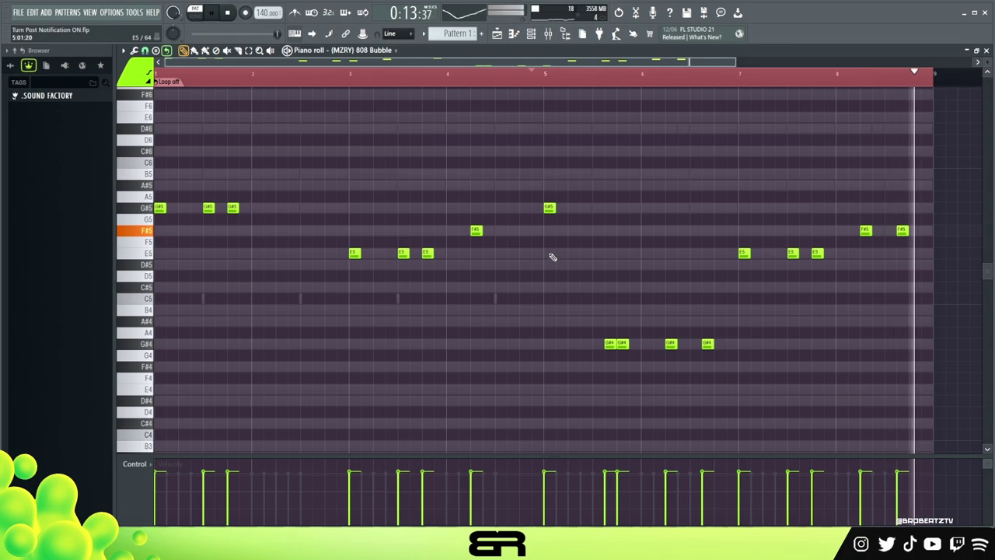
Try the maximum velocity on all 808 Bubble notes and settle it slightly below their earlier level
key("space")
key("ctrl+a")
scroll(516, 264, "up", 9)
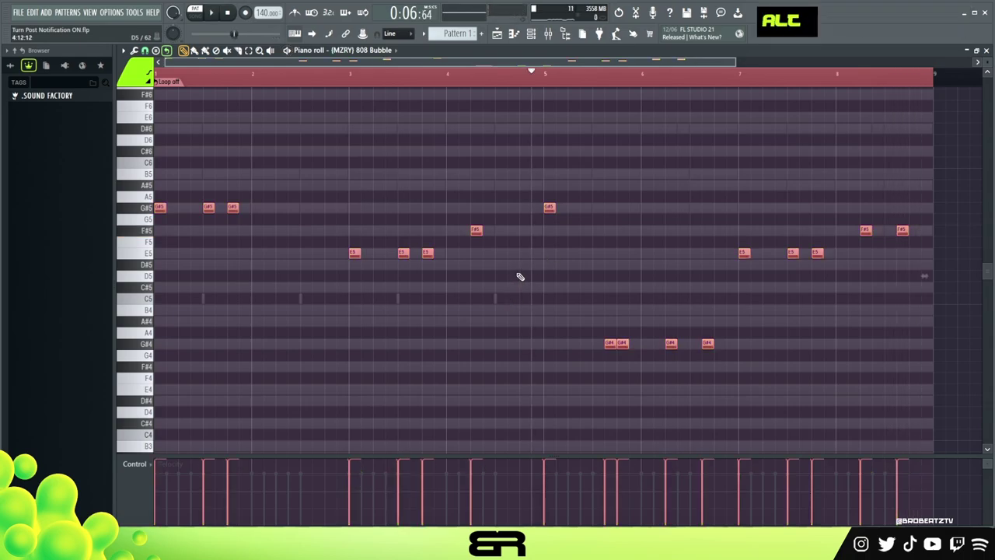
scroll(519, 278, "down", 10)
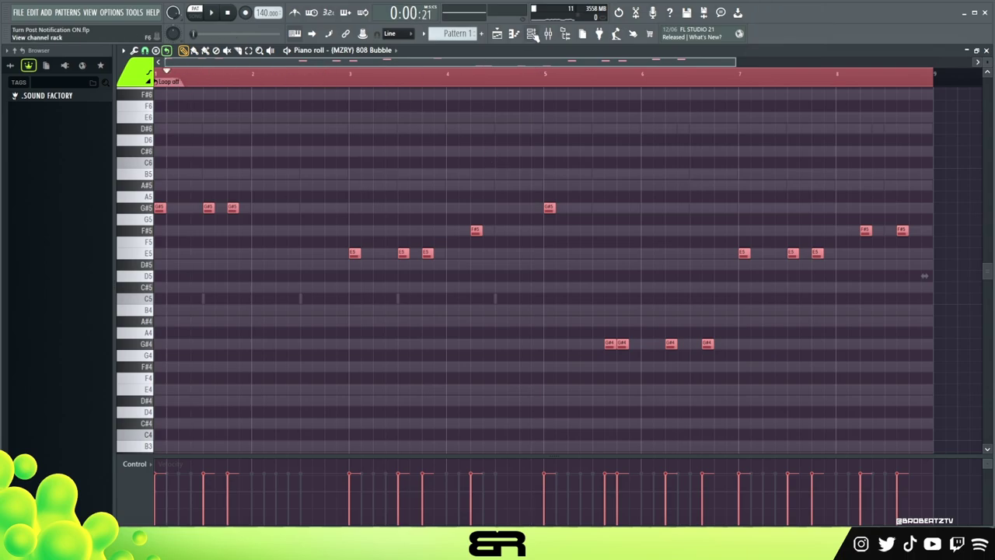
Open Rim Flo in the piano roll, raise its velocities to the maximum and duplicate its four notes into bars 5–8
key("F6")
key("space")
right_click(287, 178)
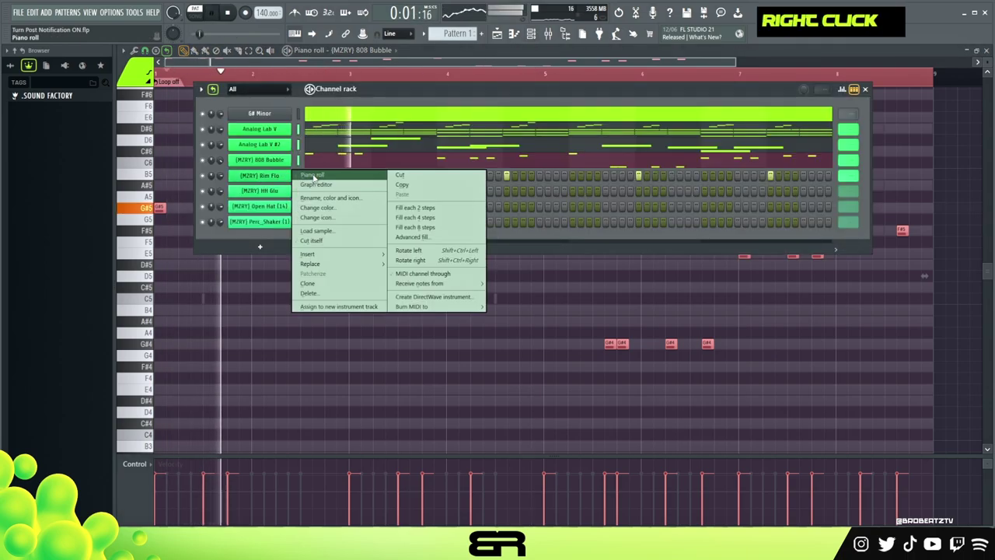
left_click(311, 181)
scroll(317, 300, "up", 7)
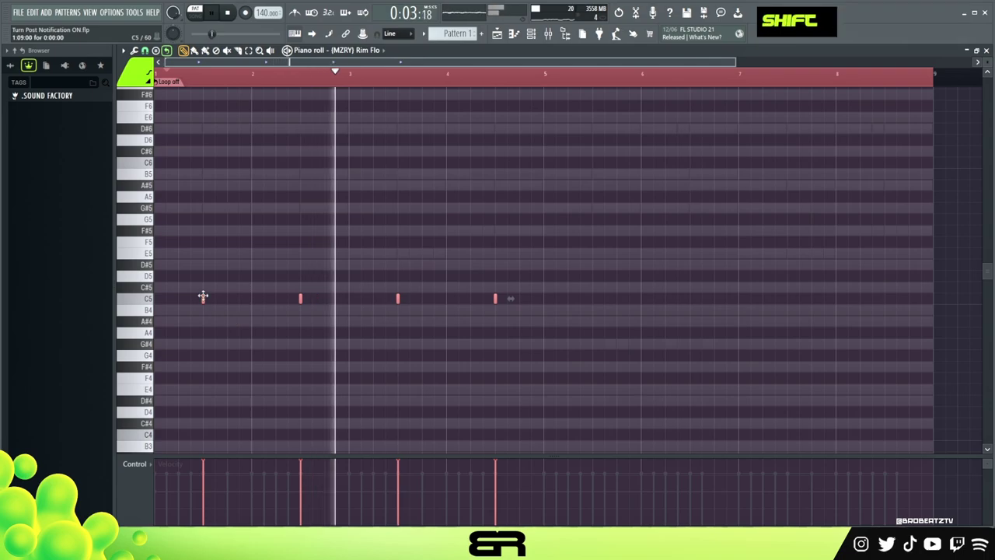
left_click_drag(204, 297, 595, 301)
right_click(591, 264)
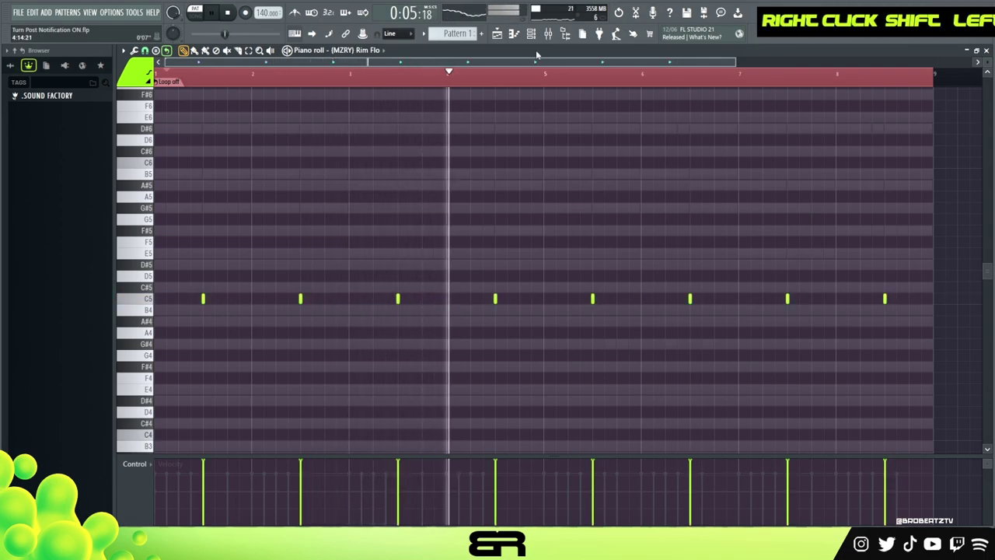
Program HH Glu on steps 1, 5, 10 and 11, Open Hat on step 9 and Perc_Shaker on step 11
left_click(531, 34)
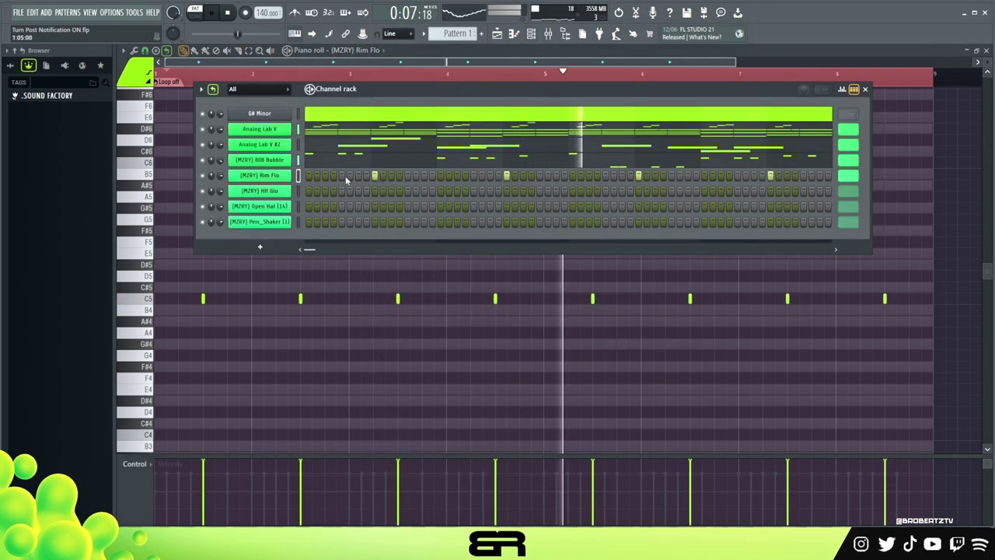
key("space")
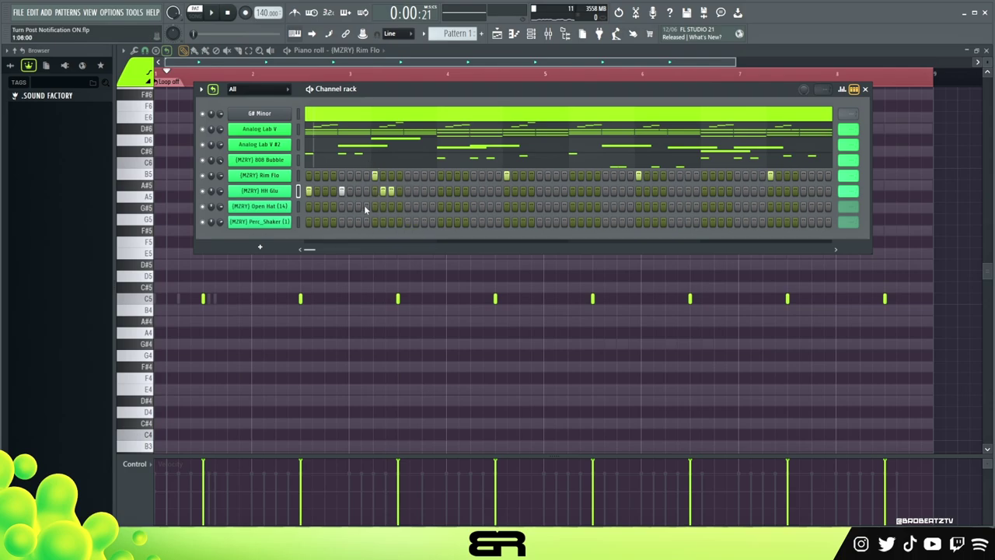
double_click(393, 223)
key("space")
key("space")
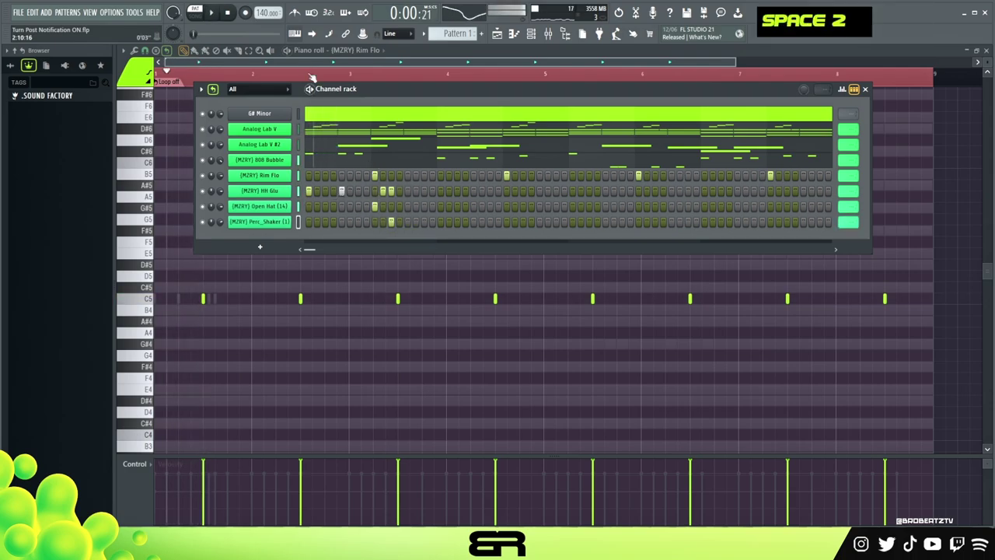
Extend HH Glu with hits on steps 19, 22, 23, 25 and 31, and add Perc_Shaker on step 23
key("space")
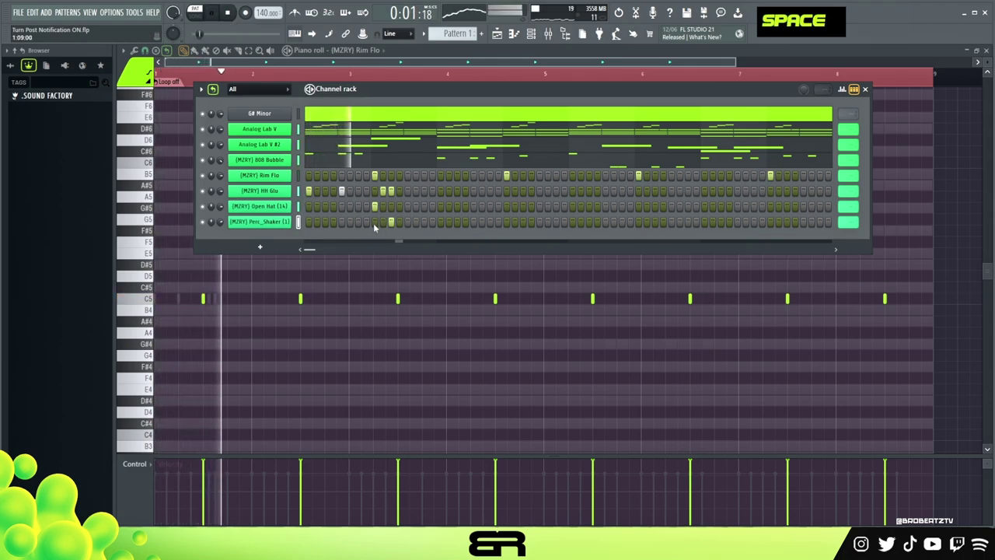
key("space")
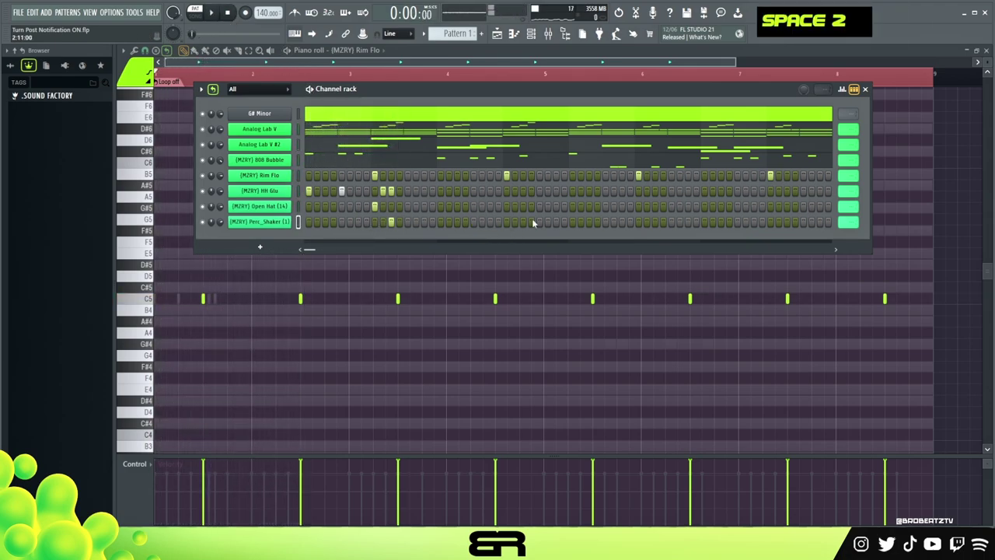
left_click(490, 191)
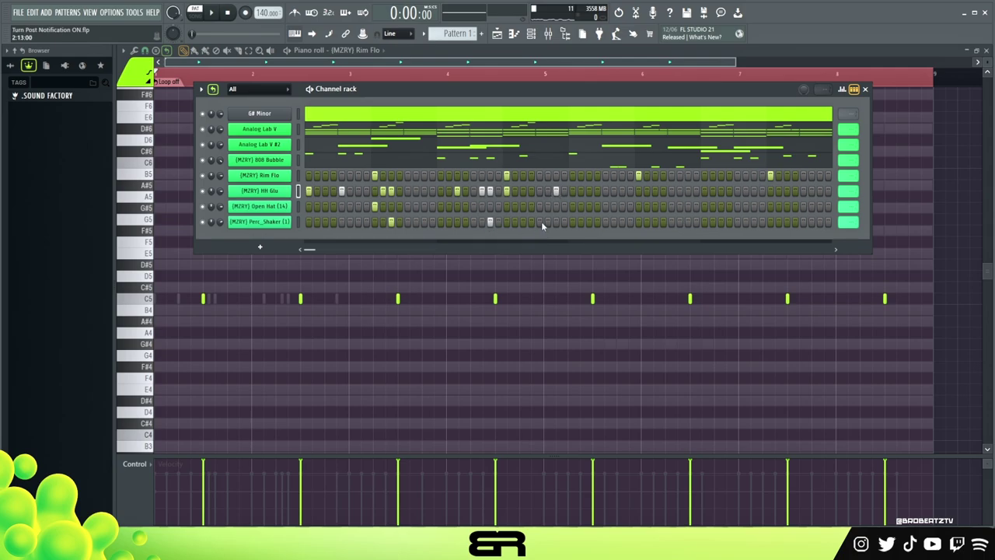
Set 32-step loop points for the HH Glu, Open Hat and Perc_Shaker channels during playback
key("space")
right_click(845, 194)
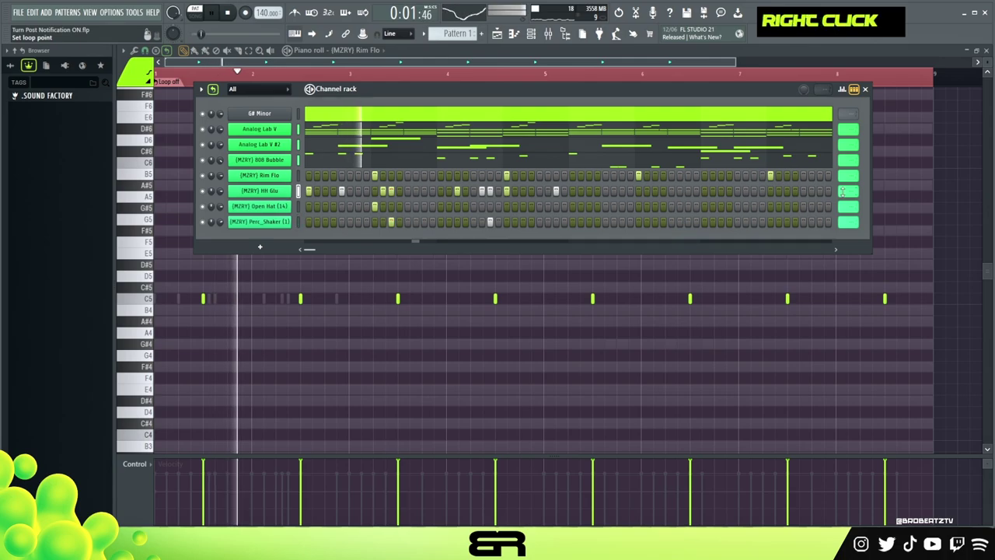
left_click(868, 251)
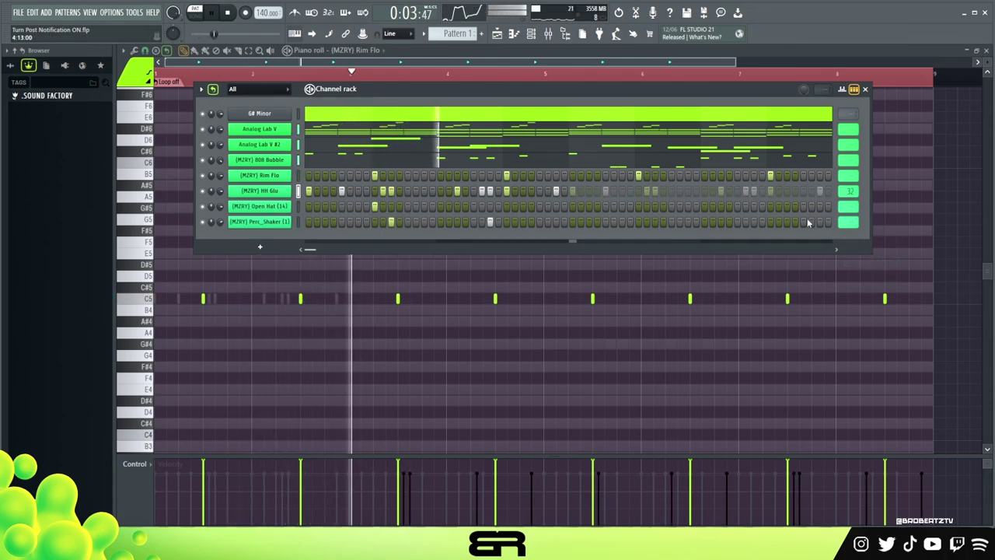
right_click(842, 207)
left_click(868, 263)
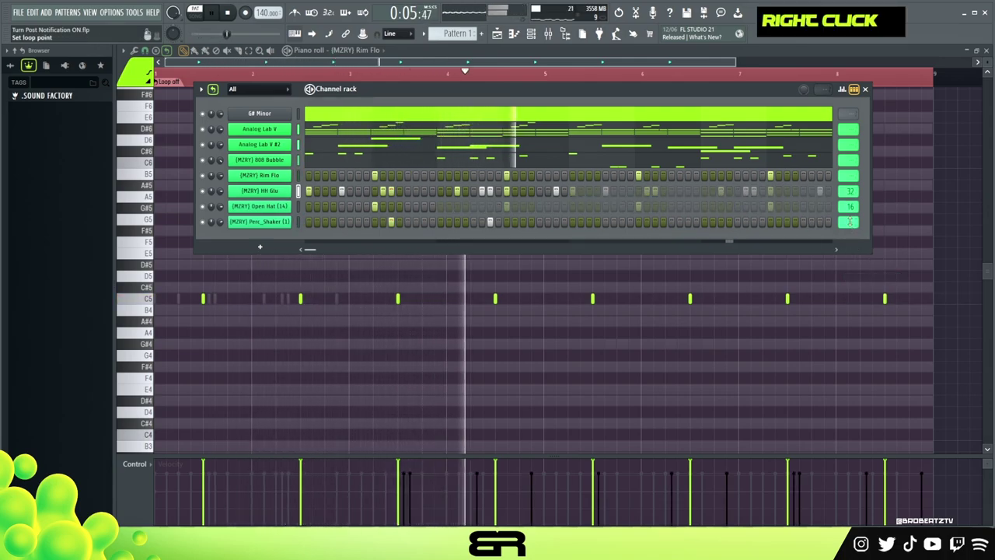
right_click(850, 223)
left_click(873, 292)
key("space")
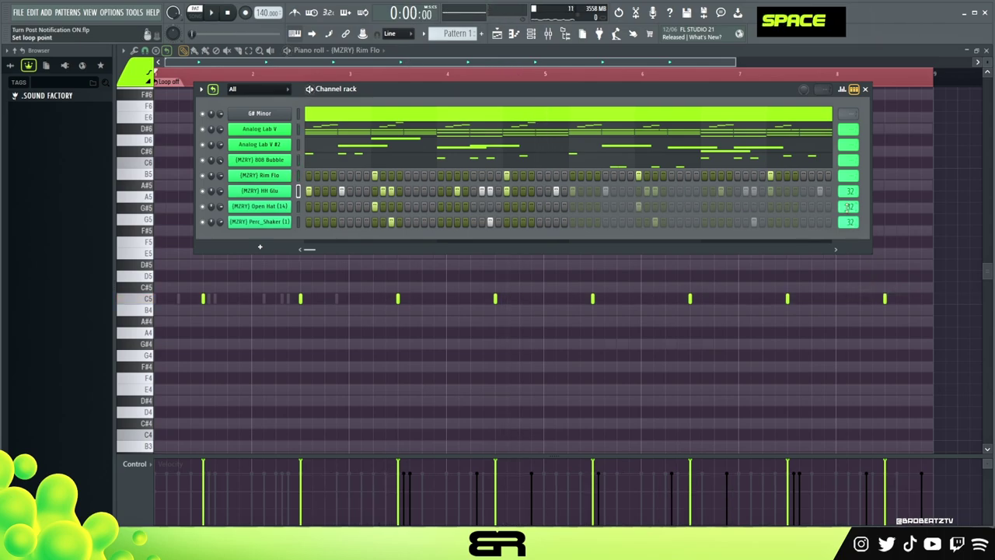
Reposition the channel rack, slightly lower the HH Glu channel volume and briefly play the pattern
right_click(288, 190)
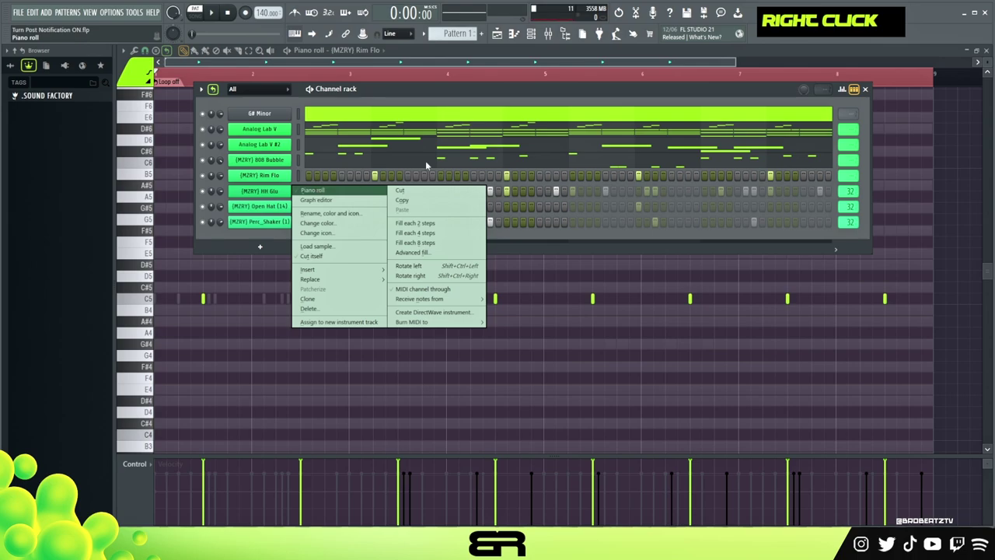
left_click(742, 90)
left_click_drag(742, 90, 723, 110)
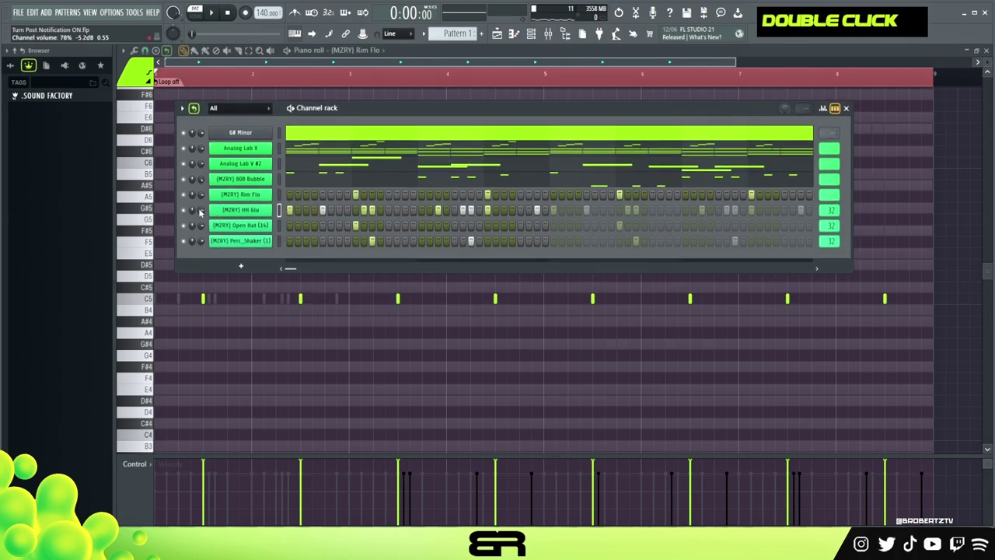
scroll(201, 210, "down", 3)
key("space")
key("space")
Open the master track's Fruity soft clipper and slightly boost band 6 in its Fruity parametric EQ, then check playback
key("F9")
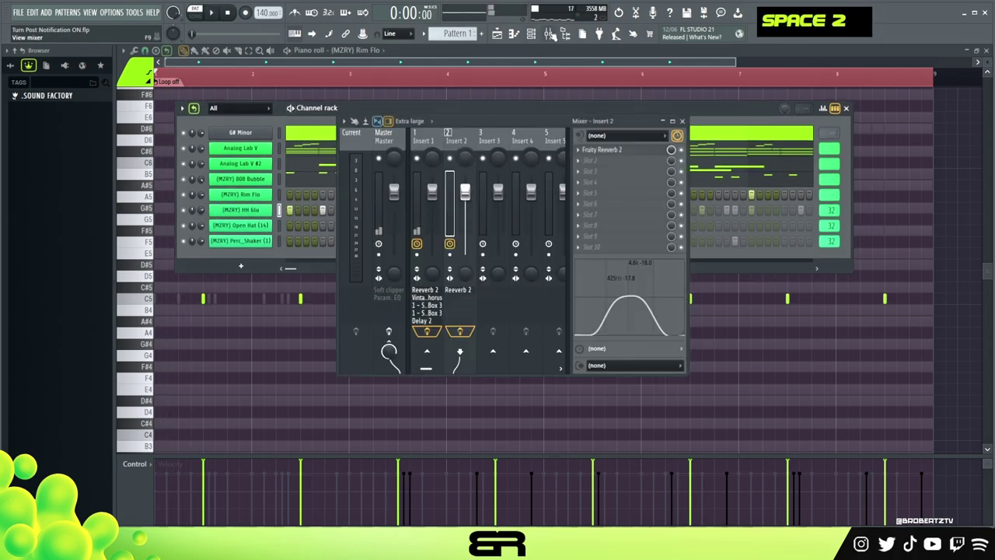
left_click(389, 332)
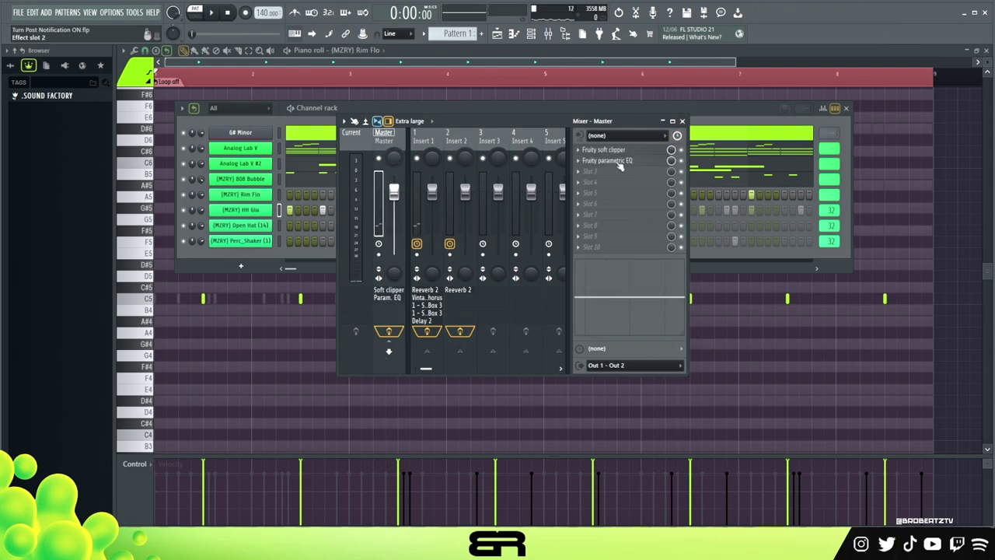
left_click(623, 150)
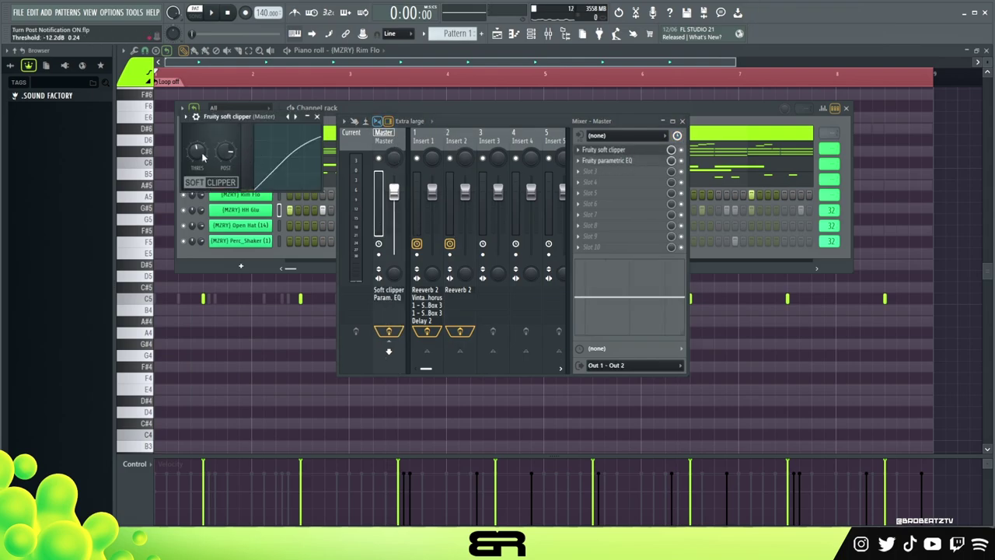
left_click(614, 161)
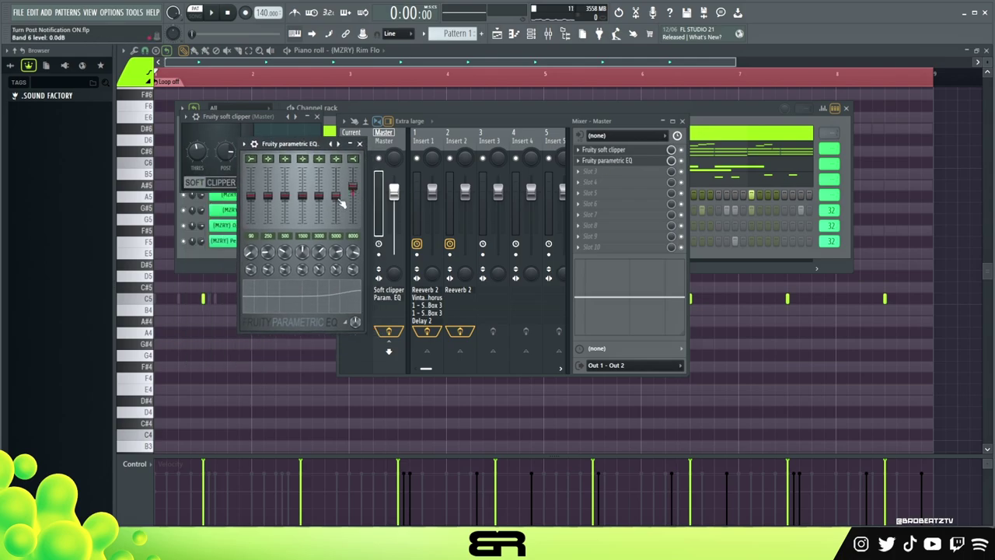
key("space")
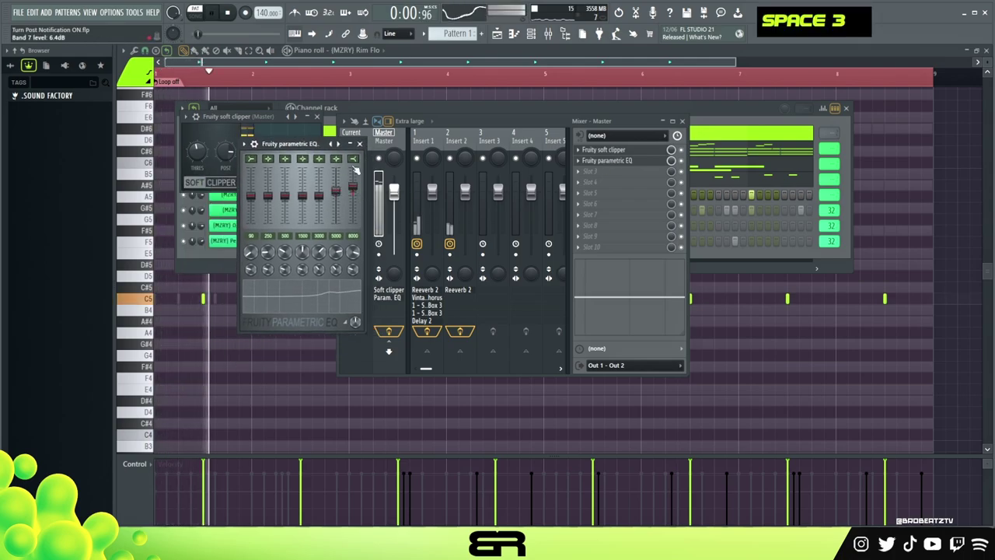
left_click(360, 144)
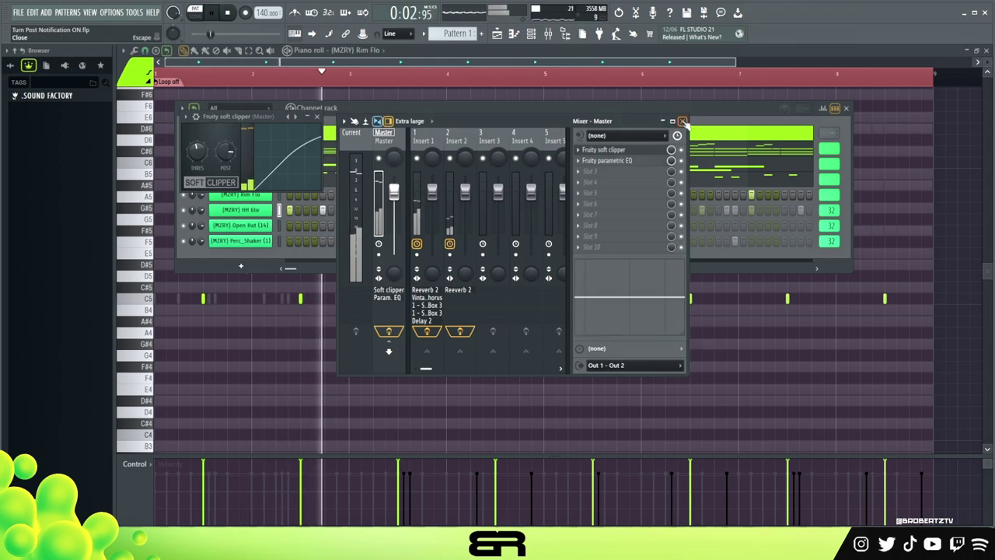
left_click(682, 122)
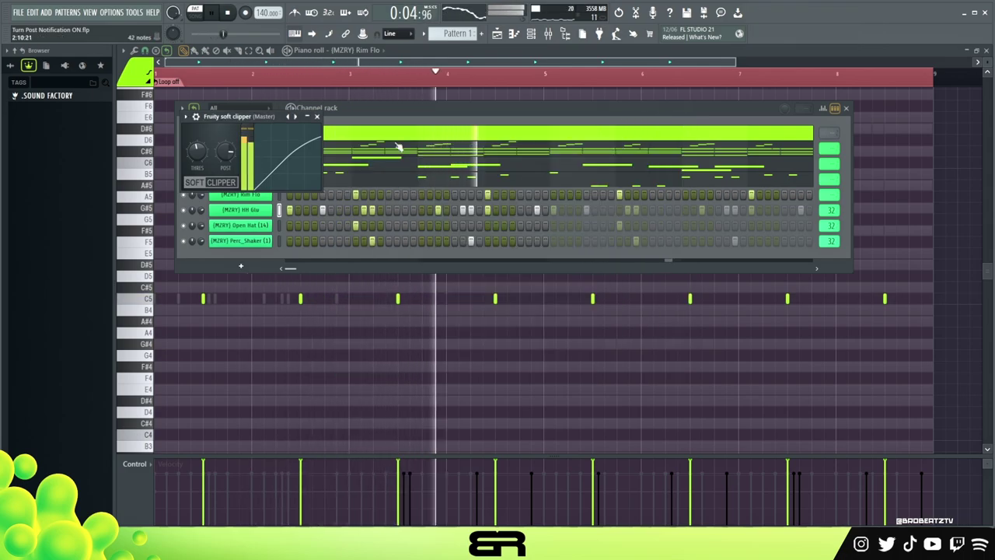
Open the 808 Bubble channel's piano roll, select all its notes and fine-tune their velocity during playback
key("space")
left_click(343, 159)
left_click(292, 179)
key("ctrl+a")
scroll(376, 229, "up", 7)
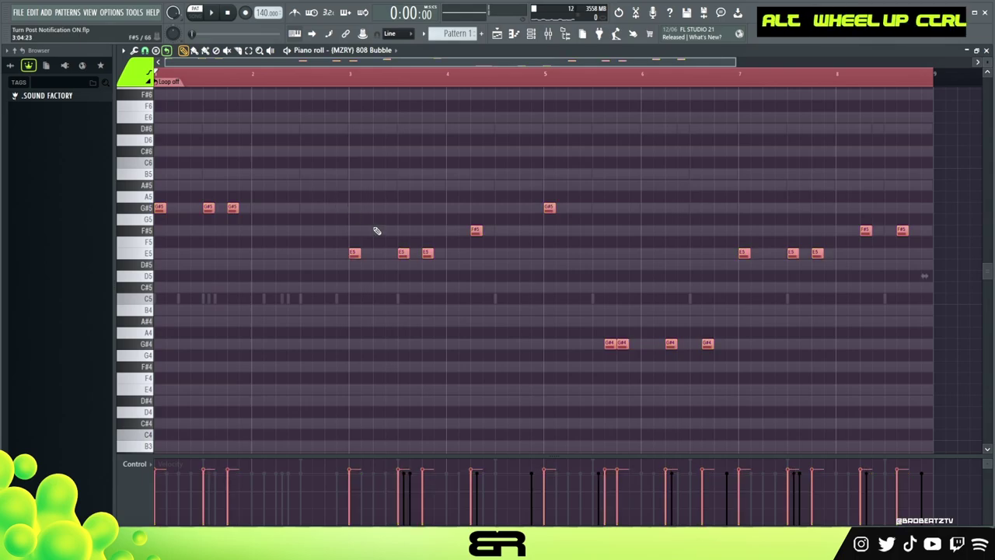
key("space")
scroll(374, 224, "down", 4)
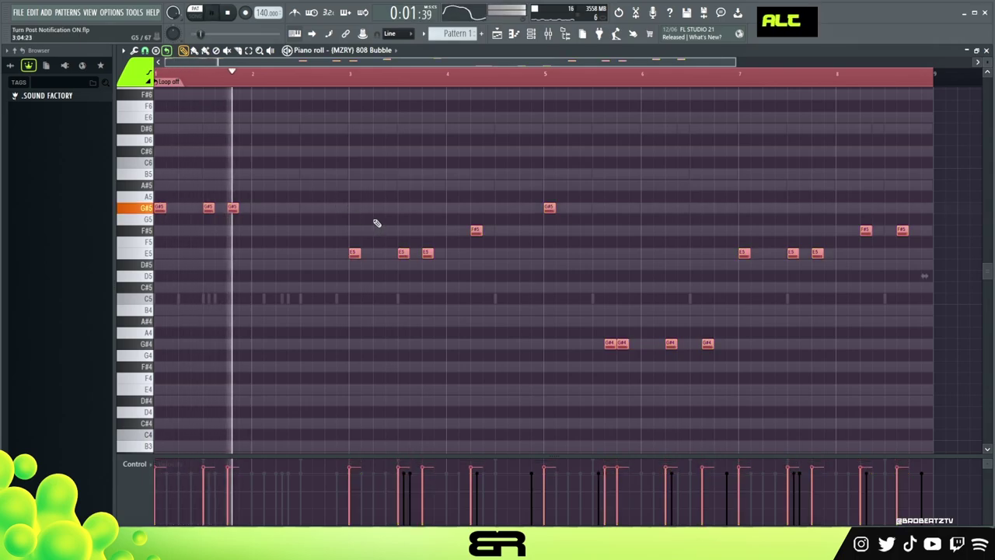
scroll(375, 224, "down", 4)
right_click(398, 188)
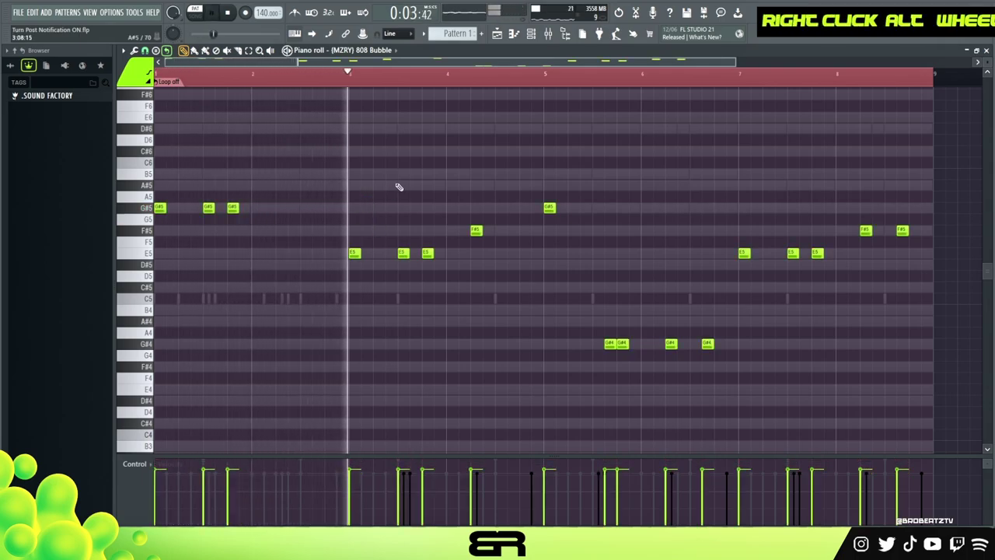
Play through the pattern to check the 808 level, and clear the eight-bar time selection in the 808 Bubble piano roll
right_click(600, 160)
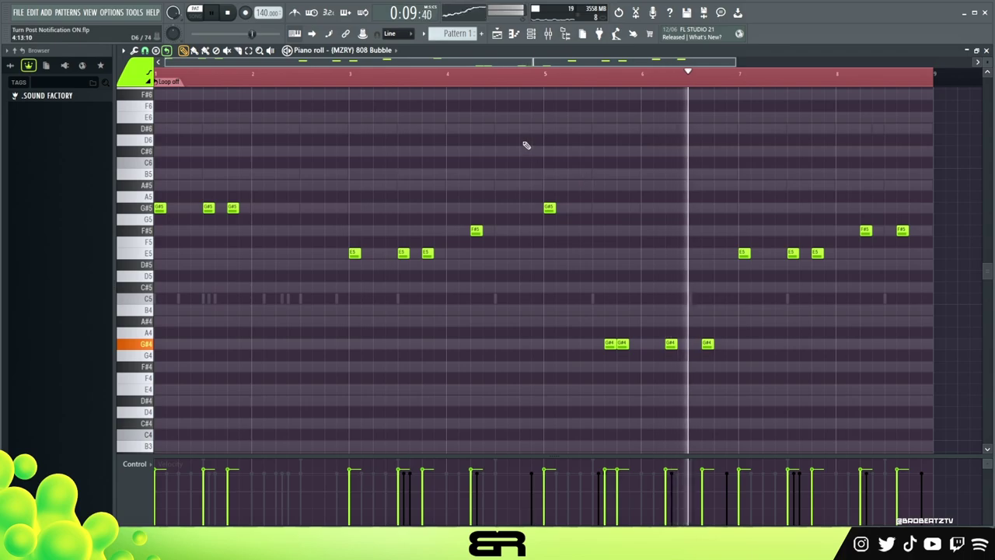
key("space")
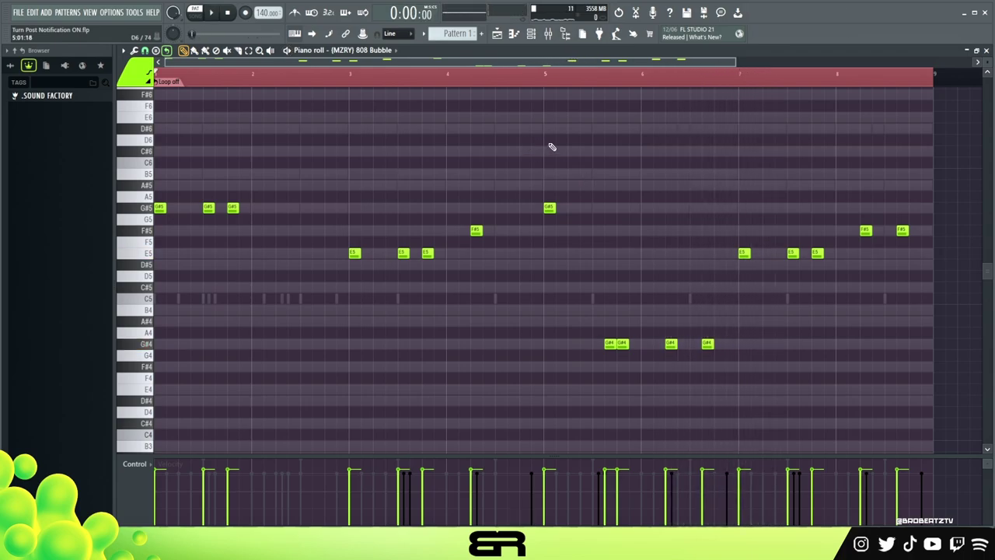
right_click(685, 145)
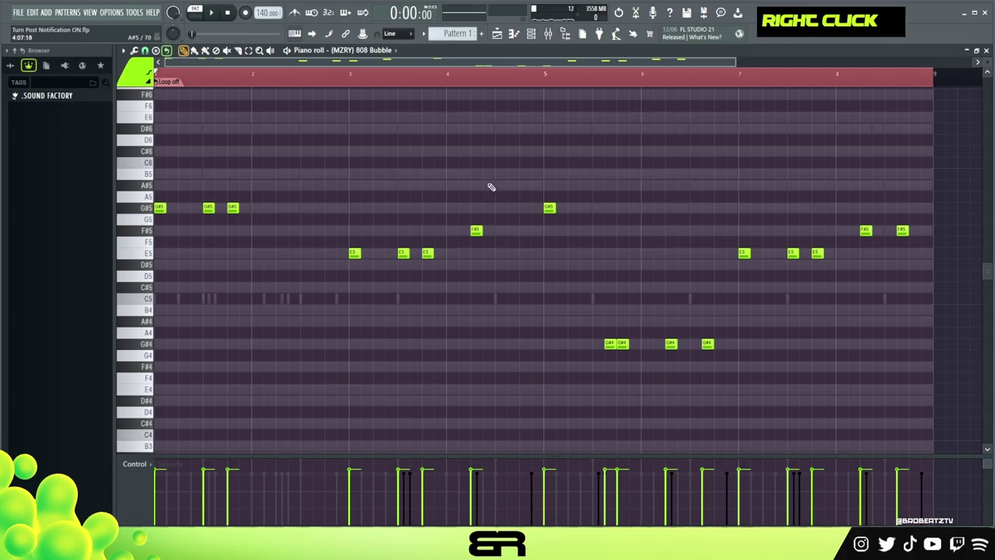
double_click(497, 81)
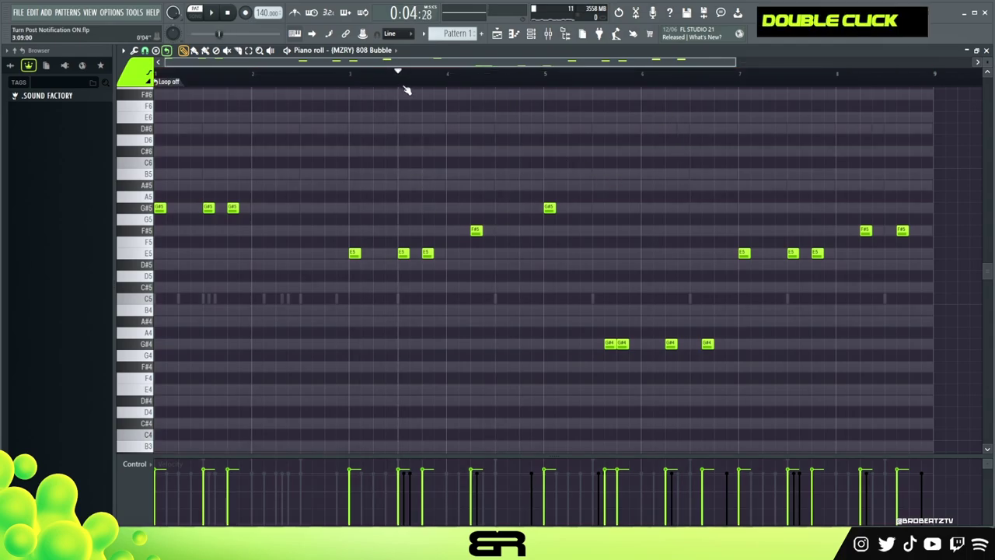